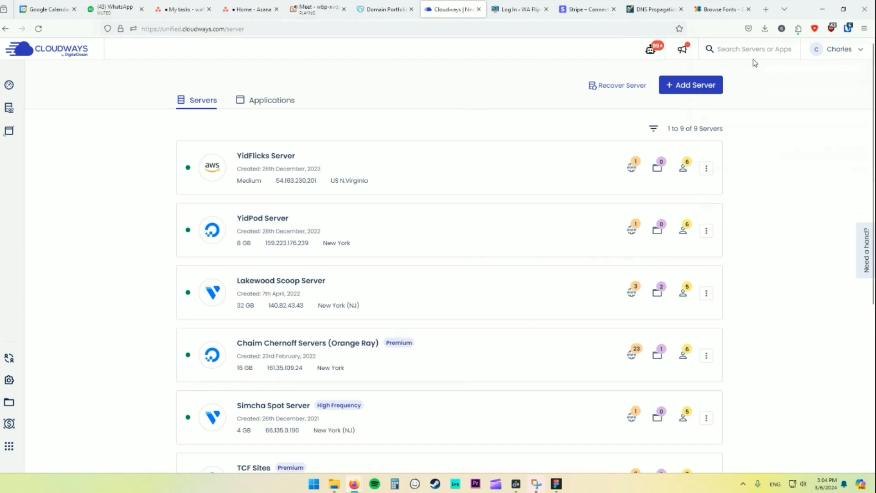
Search the servers and applications for "waflip", and retry with a shorter search term
{"action": "left_click", "coordinate": [742, 47]}
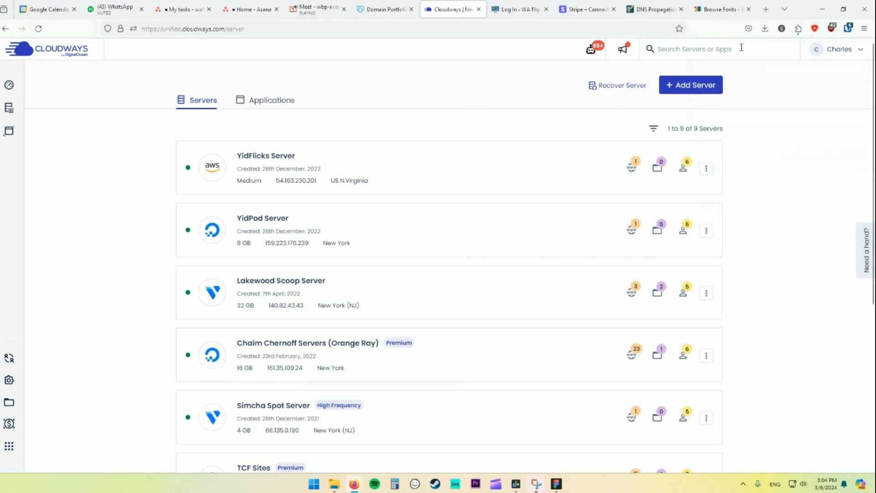
{"action": "type", "text": "waflip"}
{"action": "key", "text": "ctrl+a"}
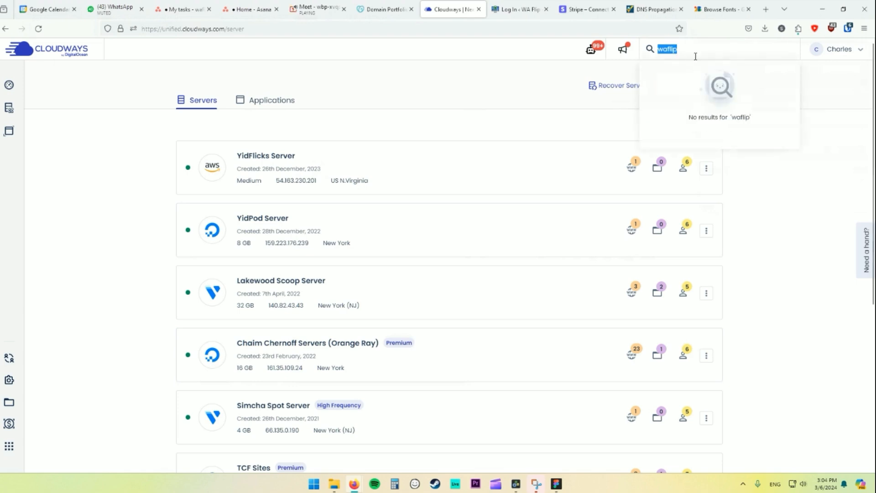
{"action": "type", "text": "wo"}
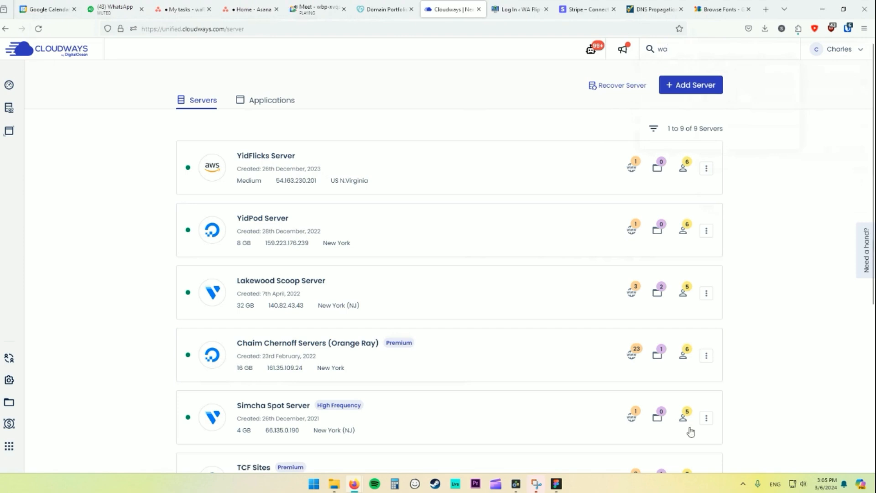
Open the WA Flip application from the website list of the Orange Ray server
{"action": "left_click", "coordinate": [631, 354]}
{"action": "scroll", "coordinate": [539, 295], "scroll_direction": "down", "scroll_amount": 4}
{"action": "scroll", "coordinate": [538, 294], "scroll_direction": "down", "scroll_amount": 3}
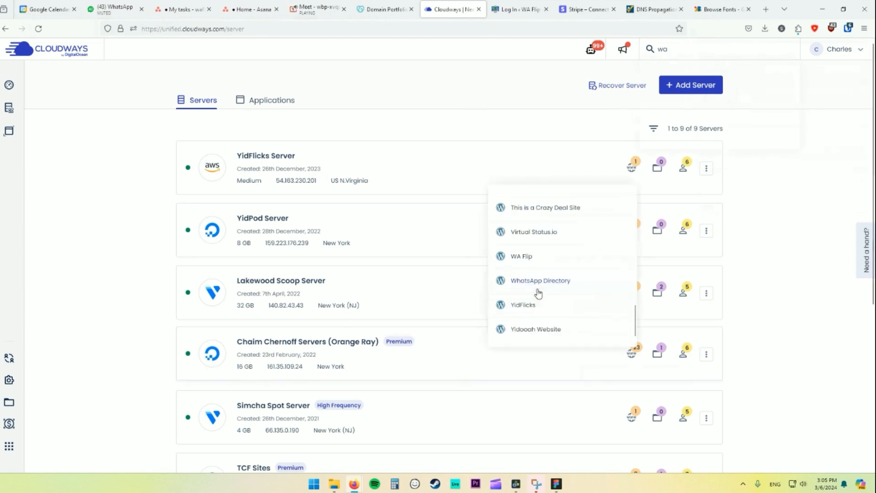
{"action": "left_click", "coordinate": [527, 258]}
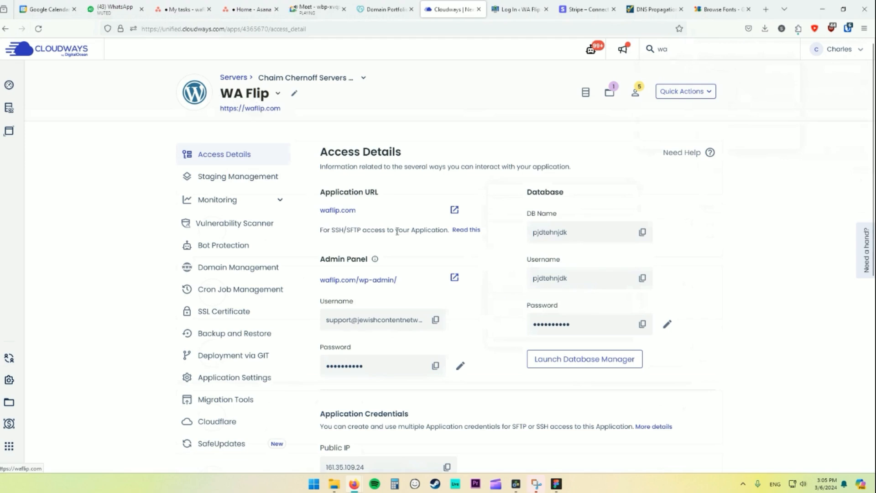
Open the waflip.com WordPress login page and fill in the admin username copied from the application's access details
{"action": "left_click", "coordinate": [455, 278]}
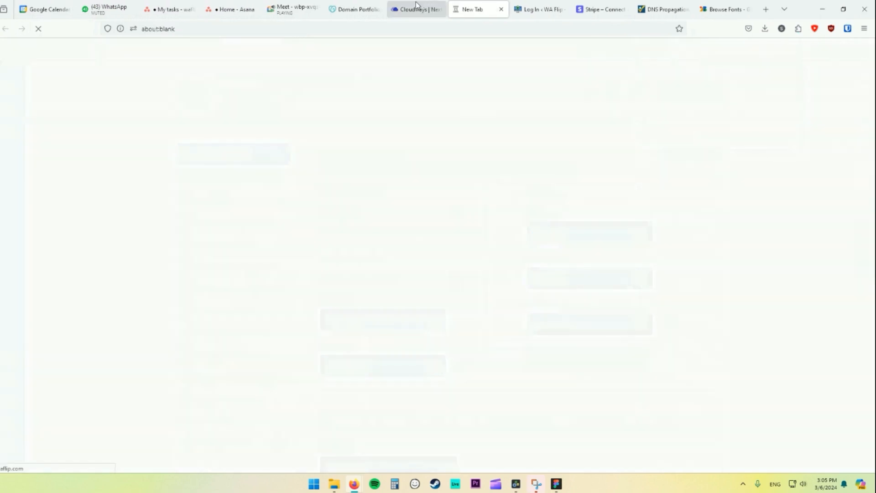
{"action": "left_click", "coordinate": [422, 7]}
{"action": "left_click", "coordinate": [435, 319]}
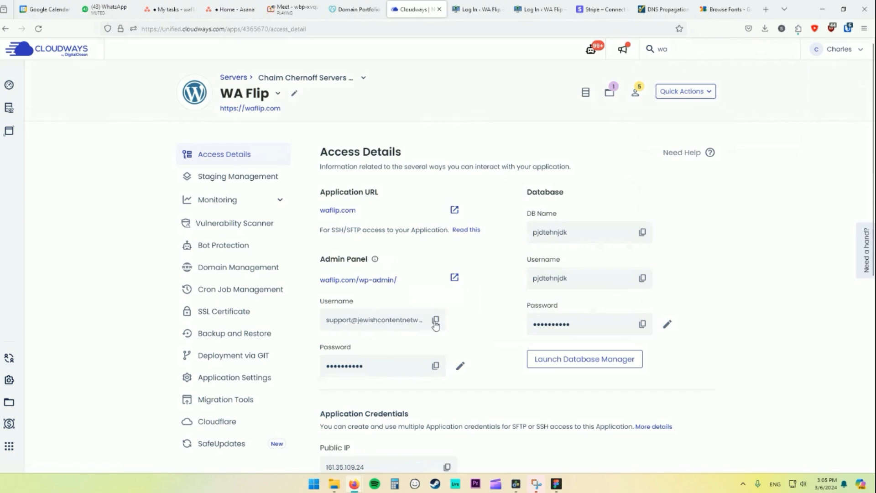
{"action": "left_click", "coordinate": [472, 9]}
{"action": "key", "text": "ctrl+v"}
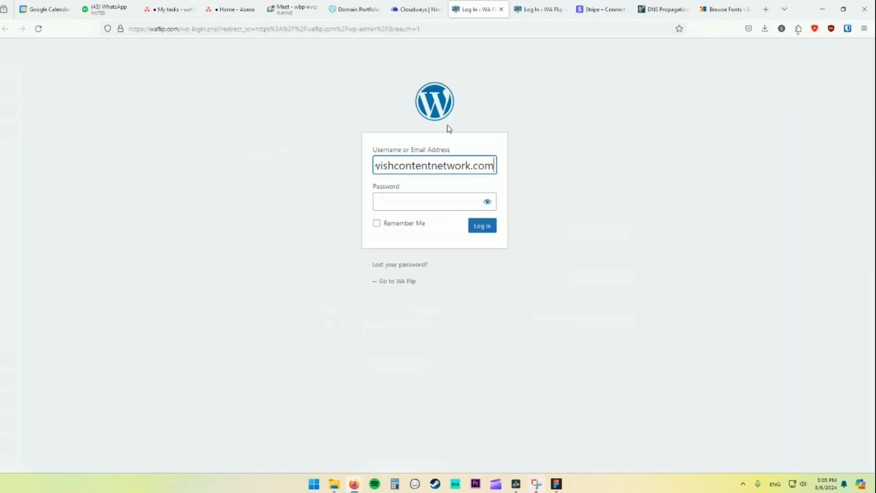
Copy the admin panel password from the access details, paste it into the WordPress login form and log in
{"action": "left_click", "coordinate": [416, 9]}
{"action": "left_click", "coordinate": [436, 365]}
{"action": "left_click", "coordinate": [477, 9]}
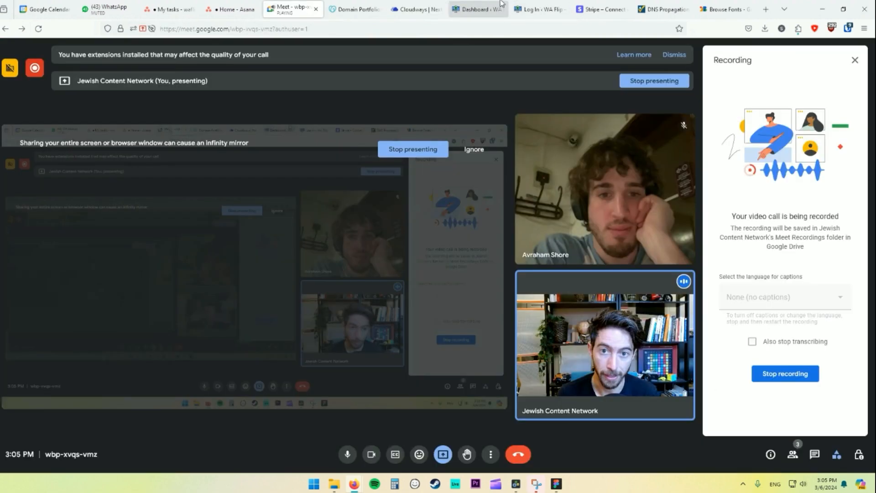
{"action": "key", "text": "Tab"}
{"action": "key", "text": "ctrl+v"}
{"action": "key", "text": "Return"}
Find the Advanced Custom Fields (ACF) plugin with the search term "acf", then install and activate it
{"action": "mouse_move", "coordinate": [28, 327]}
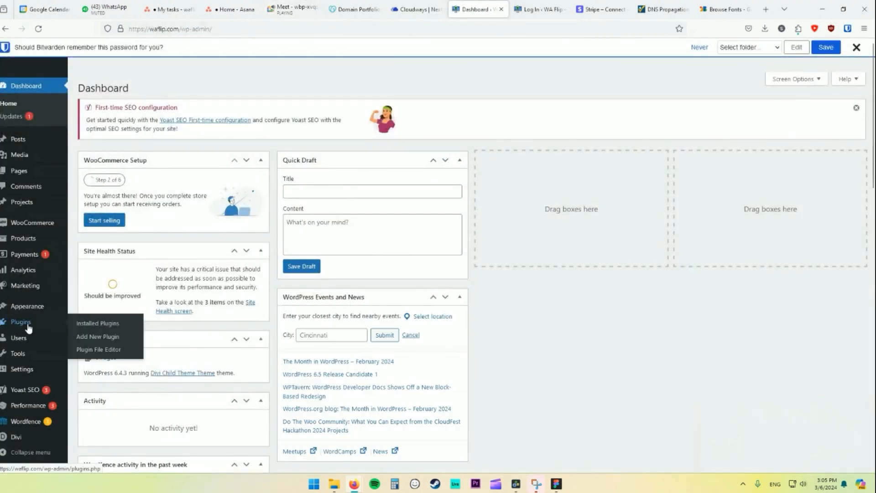
{"action": "left_click", "coordinate": [93, 337]}
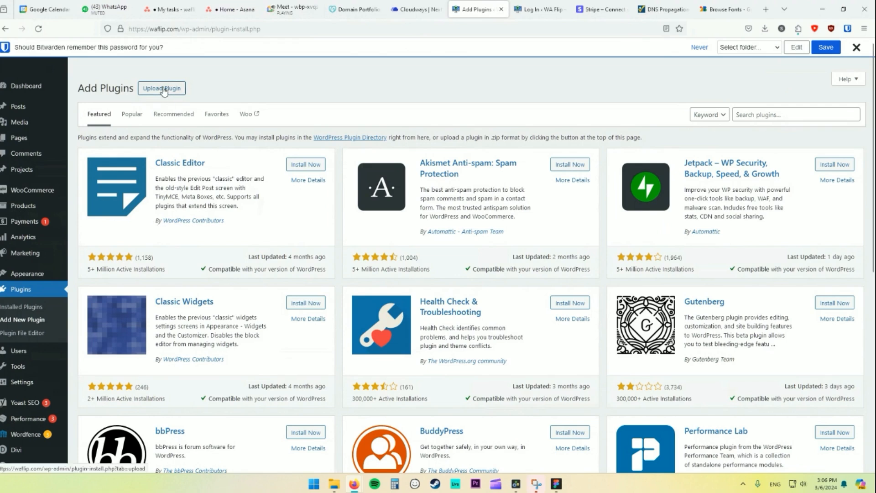
{"action": "left_click", "coordinate": [796, 116]}
{"action": "type", "text": "acf"}
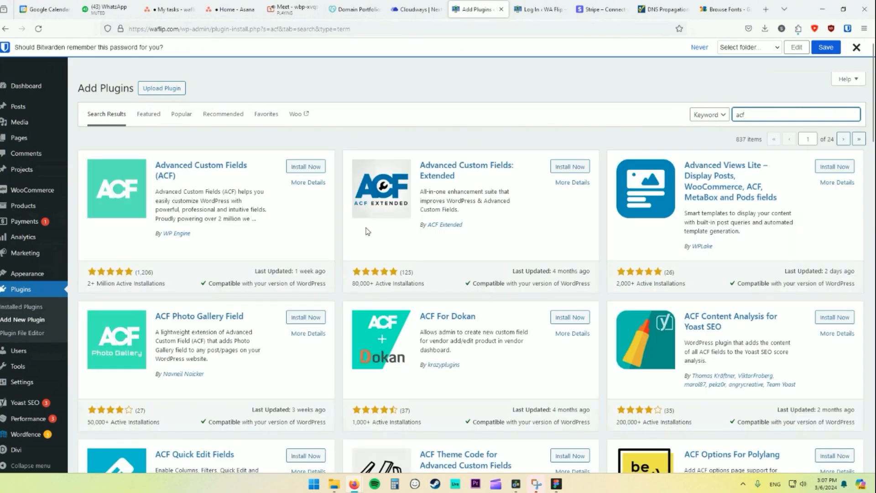
{"action": "left_click", "coordinate": [319, 168]}
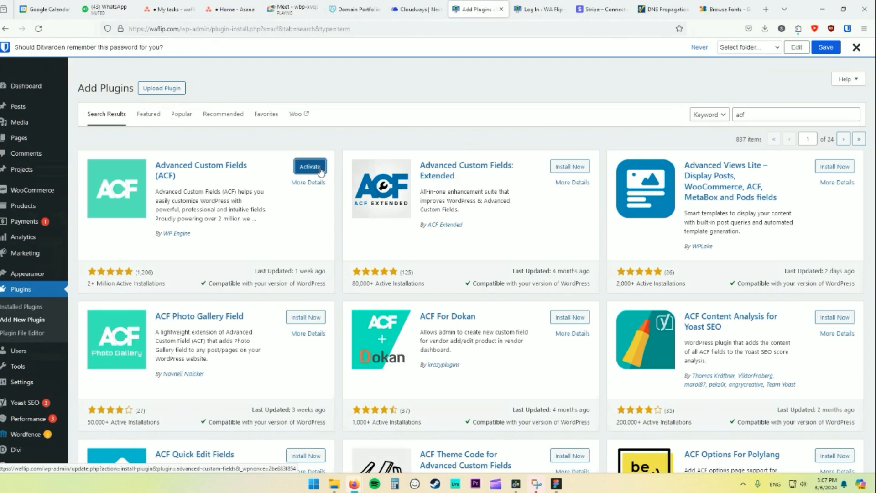
{"action": "left_click", "coordinate": [310, 167]}
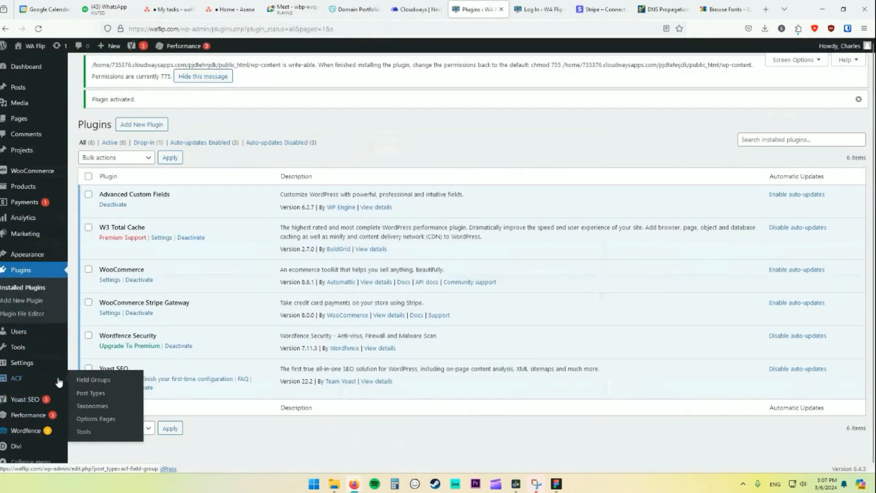
Create a new ACF field group titled "Group Info" and save it
{"action": "left_click", "coordinate": [27, 382]}
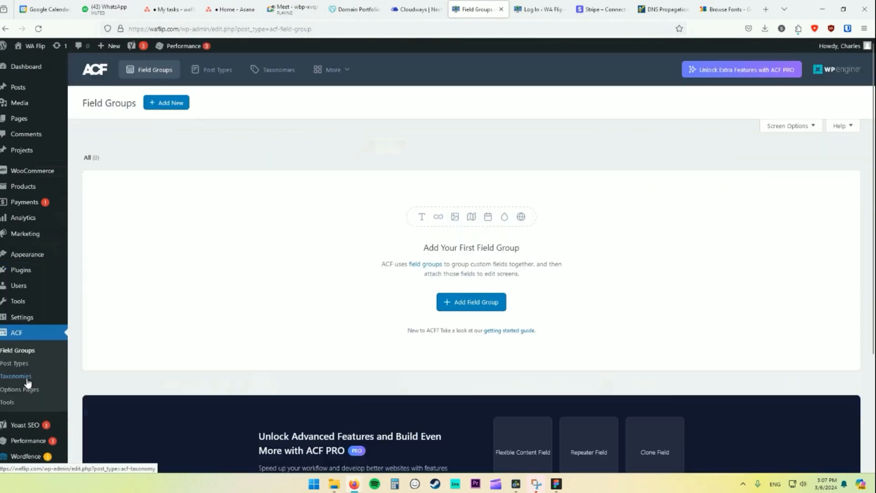
{"action": "left_click", "coordinate": [167, 104]}
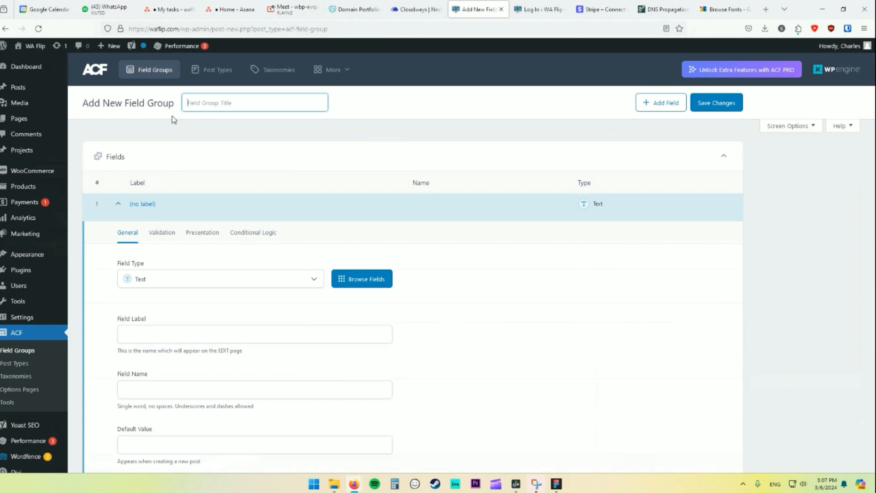
{"action": "type", "text": "Group Info"}
{"action": "left_click", "coordinate": [716, 103]}
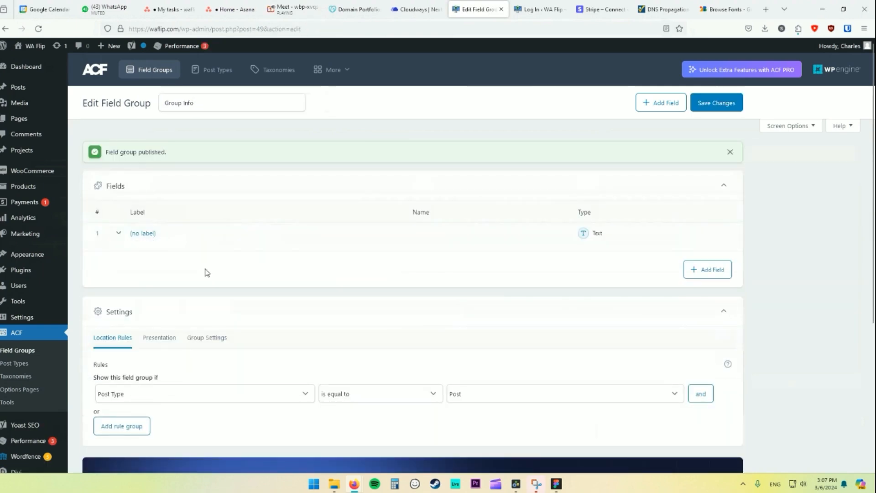
In the Asana waflip.com task description, move Price directly below Group Name and separate both from Member Amount with a blank line
{"action": "left_click", "coordinate": [169, 9]}
{"action": "triple_click", "coordinate": [576, 301]}
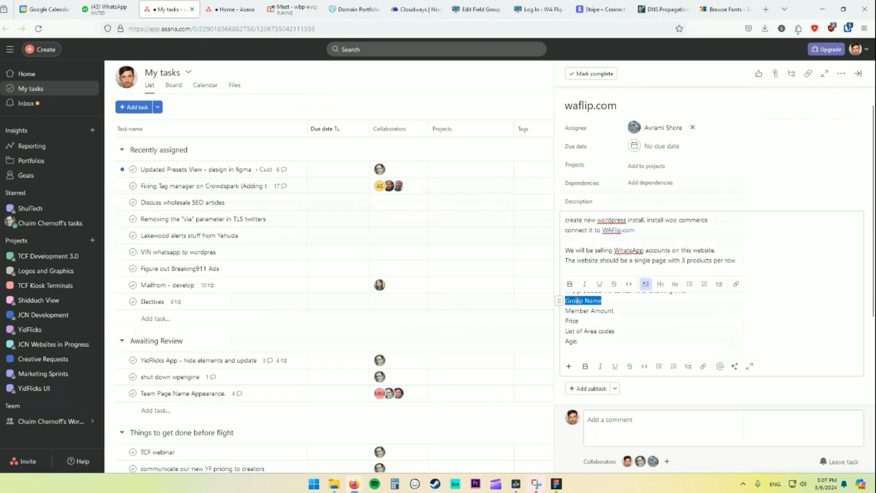
{"action": "left_click", "coordinate": [577, 302]}
{"action": "triple_click", "coordinate": [578, 303]}
{"action": "left_click", "coordinate": [576, 311]}
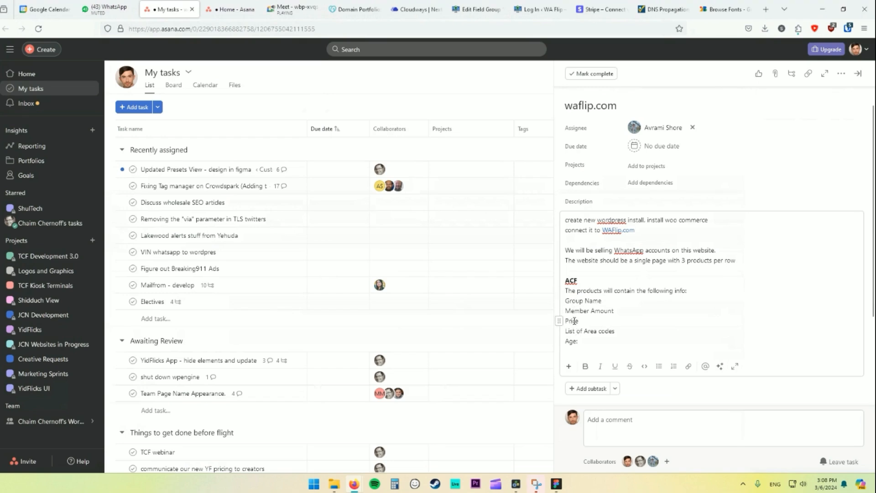
{"action": "triple_click", "coordinate": [572, 320]}
{"action": "key", "text": "ctrl+x"}
{"action": "left_click", "coordinate": [611, 302]}
{"action": "key", "text": "Return"}
{"action": "key", "text": "ctrl+v"}
{"action": "key", "text": "Return"}
{"action": "left_click", "coordinate": [575, 341]}
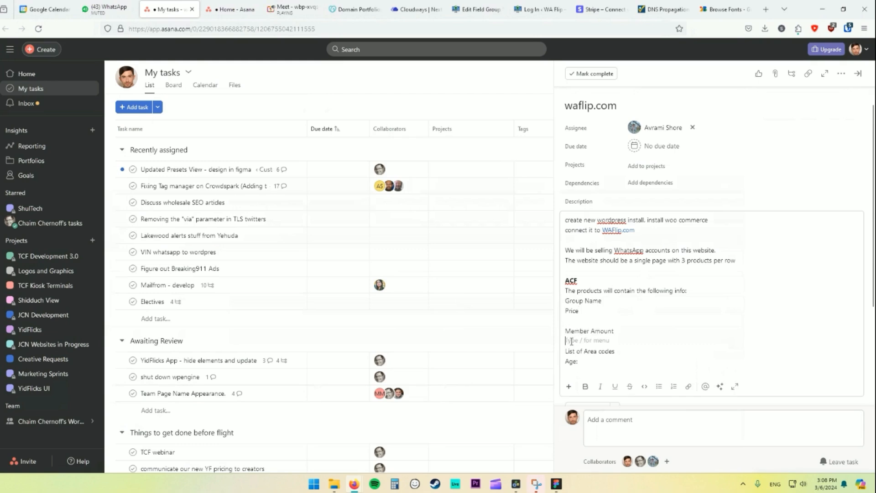
{"action": "key", "text": "BackSpace"}
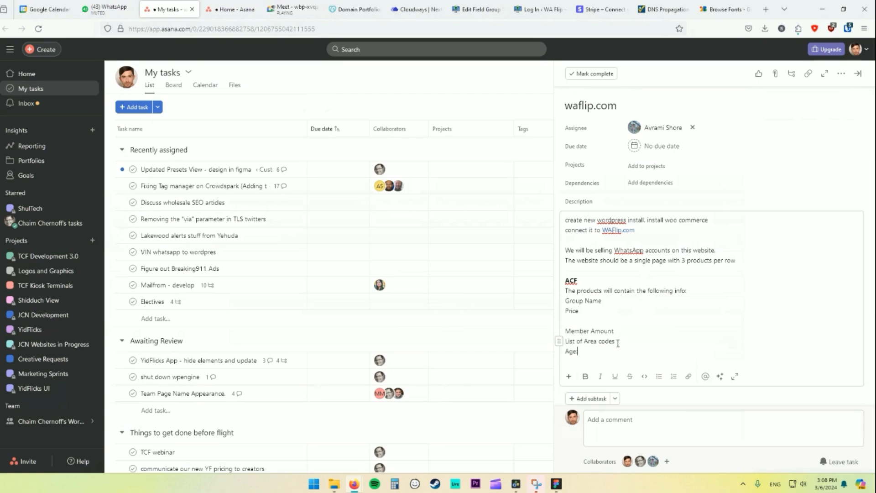
Back in the Group Info field group in WordPress, change the unlabeled field's type to Number
{"action": "left_click", "coordinate": [473, 7]}
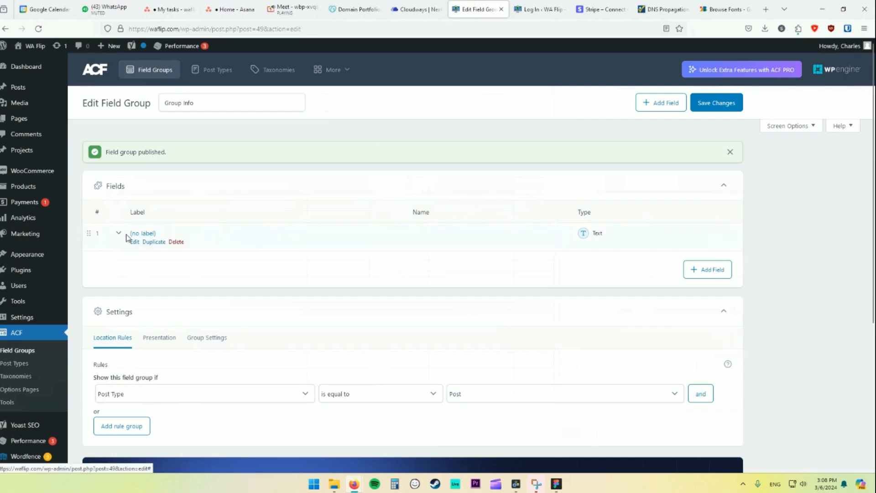
{"action": "left_click", "coordinate": [128, 241]}
{"action": "left_click", "coordinate": [161, 311]}
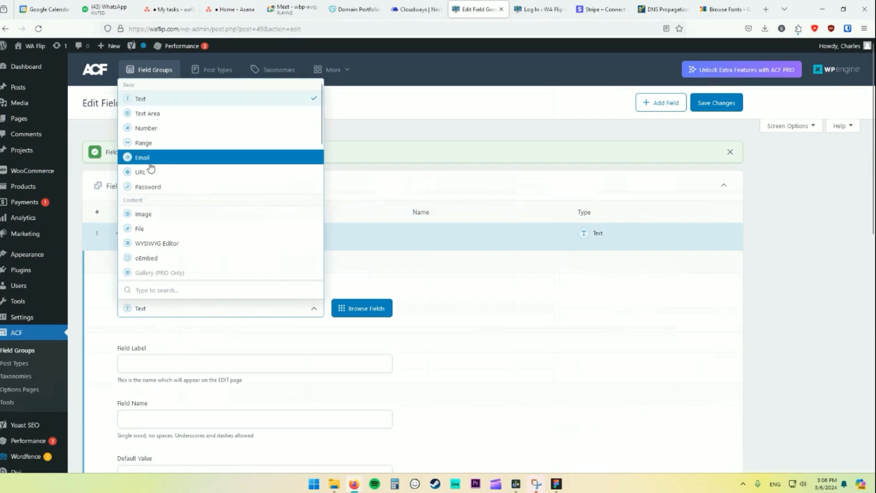
{"action": "left_click", "coordinate": [147, 128]}
Label the number field "Number of Members" with the field name number_of_members
{"action": "scroll", "coordinate": [97, 264], "scroll_direction": "down", "scroll_amount": 3}
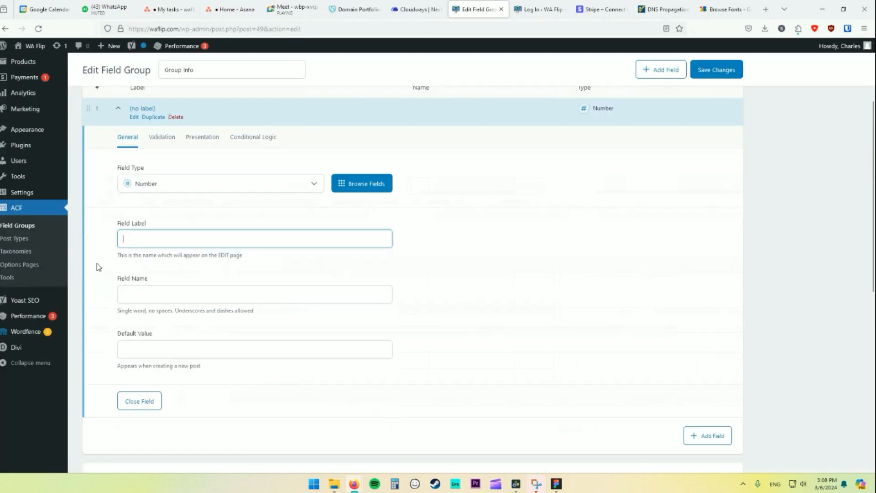
{"action": "type", "text": "Number o"}
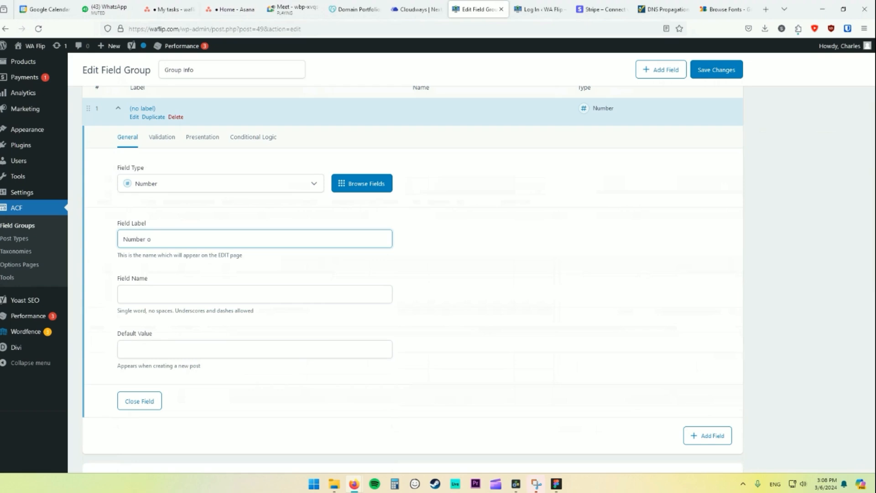
{"action": "key", "text": "ctrl+a"}
{"action": "key", "text": "Right"}
{"action": "type", "text": "f Members"}
{"action": "key", "text": "Tab"}
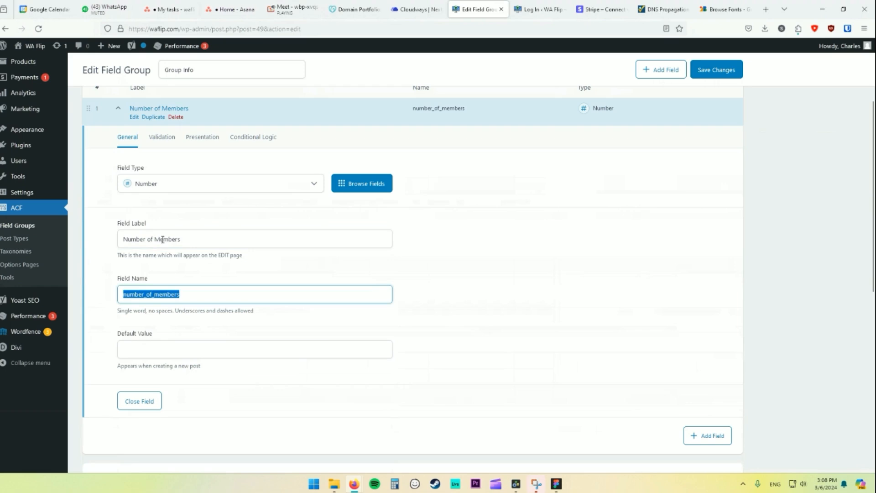
{"action": "left_click", "coordinate": [150, 295]}
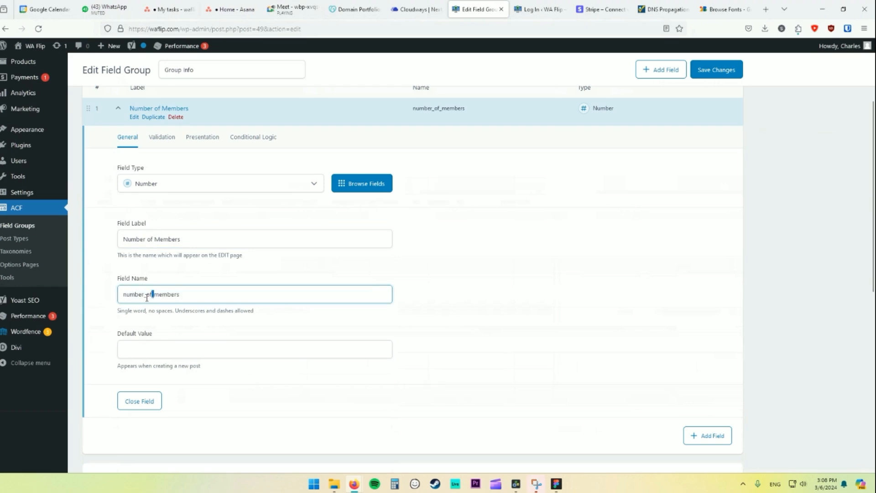
Set the field's default value to 0 and check its validation, presentation and conditional logic settings
{"action": "left_click", "coordinate": [136, 352]}
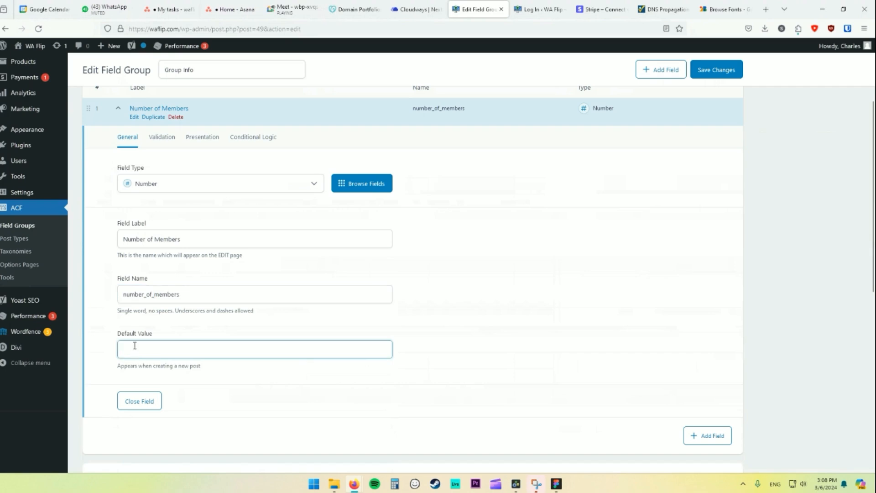
{"action": "type", "text": "0"}
{"action": "left_click_drag", "start_coordinate": [110, 357], "coordinate": [175, 358]}
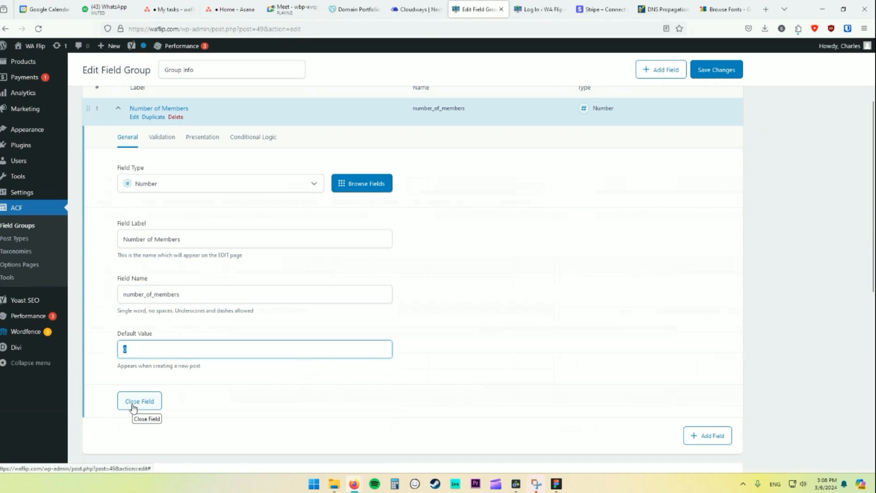
{"action": "left_click", "coordinate": [163, 138]}
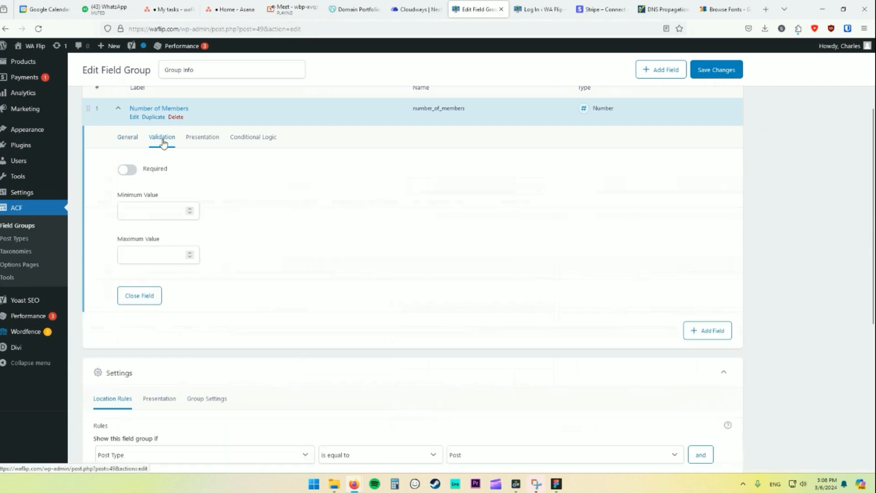
{"action": "left_click", "coordinate": [196, 138]}
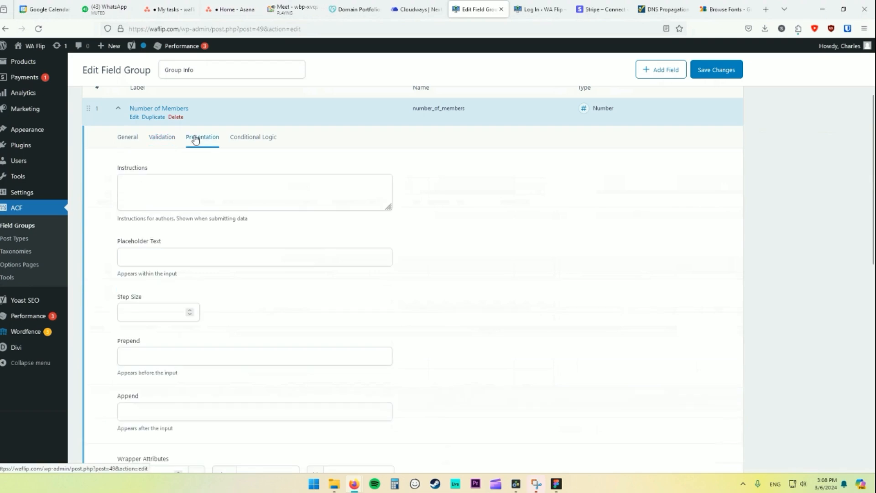
{"action": "left_click", "coordinate": [244, 139]}
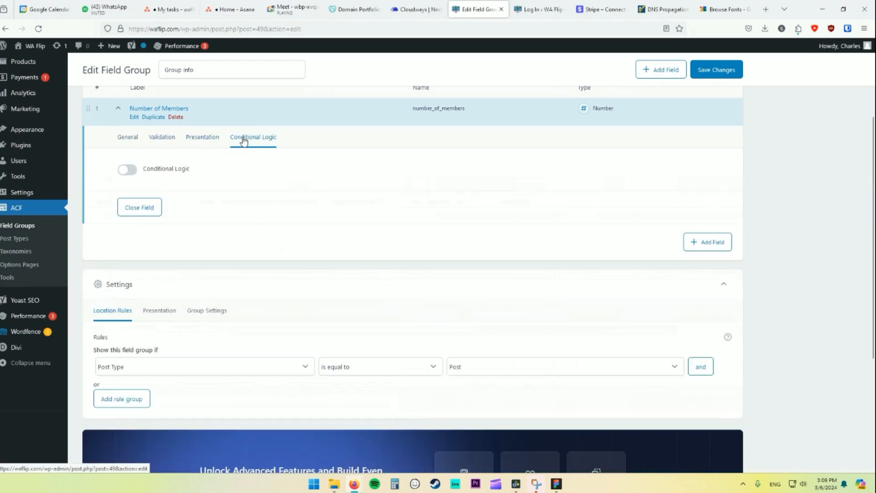
{"action": "left_click", "coordinate": [124, 145]}
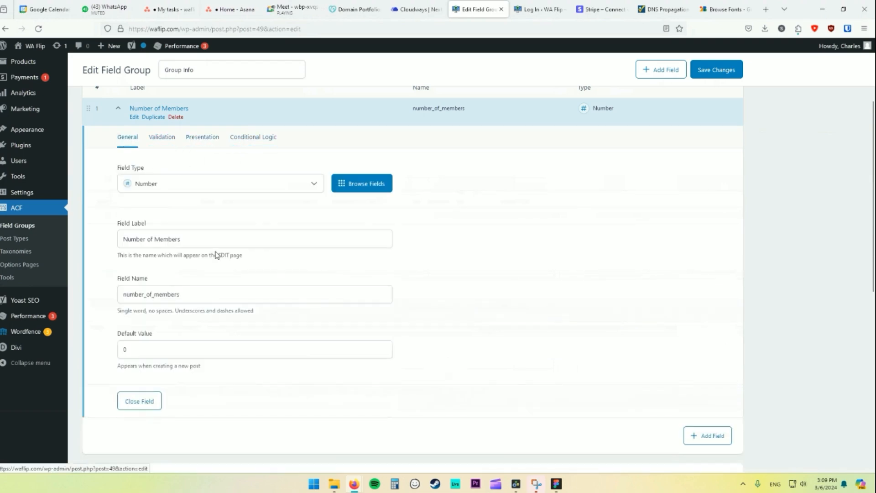
Add a second field to the Group Info group as a Number field labeled "Age" with the field name age
{"action": "left_click", "coordinate": [133, 402]}
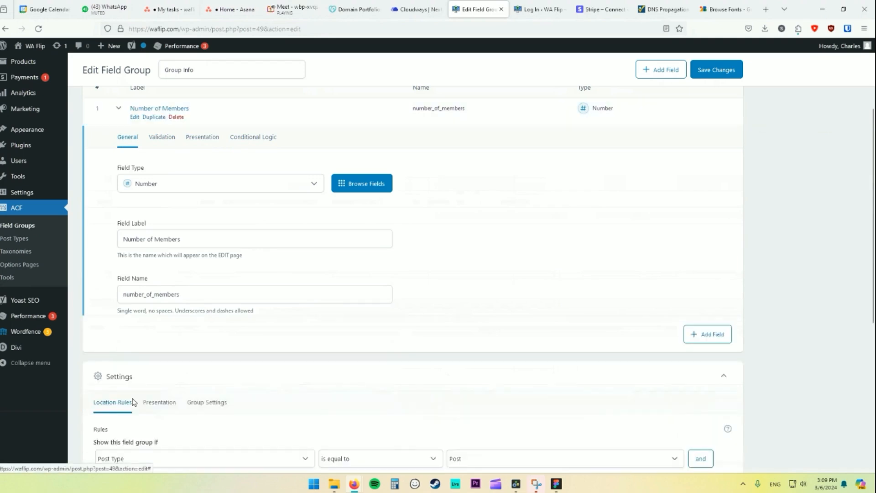
{"action": "left_click", "coordinate": [706, 145]}
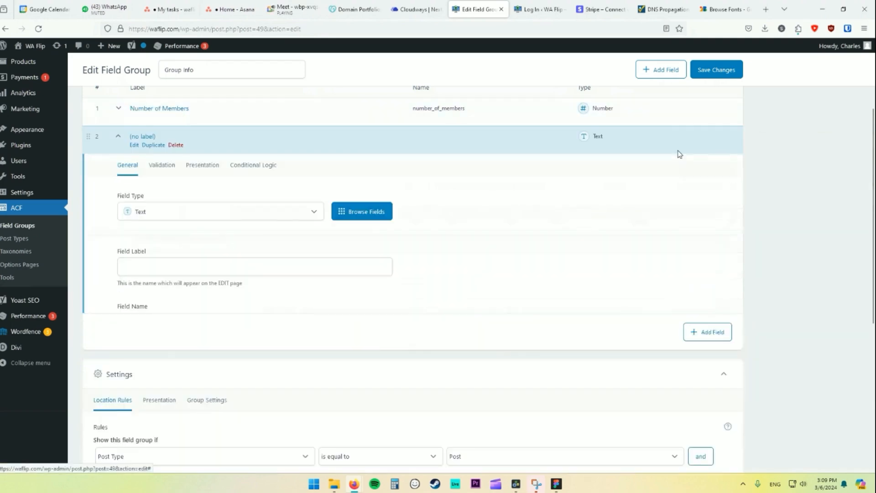
{"action": "left_click", "coordinate": [137, 212]}
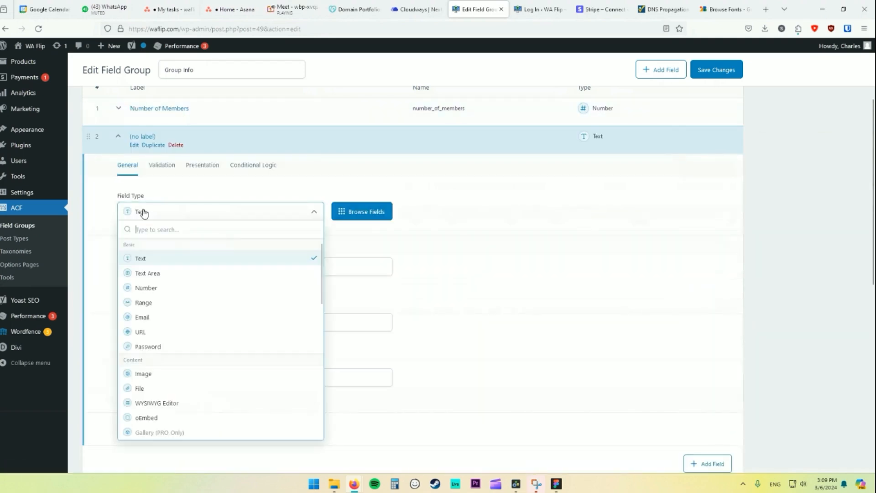
{"action": "left_click", "coordinate": [146, 288]}
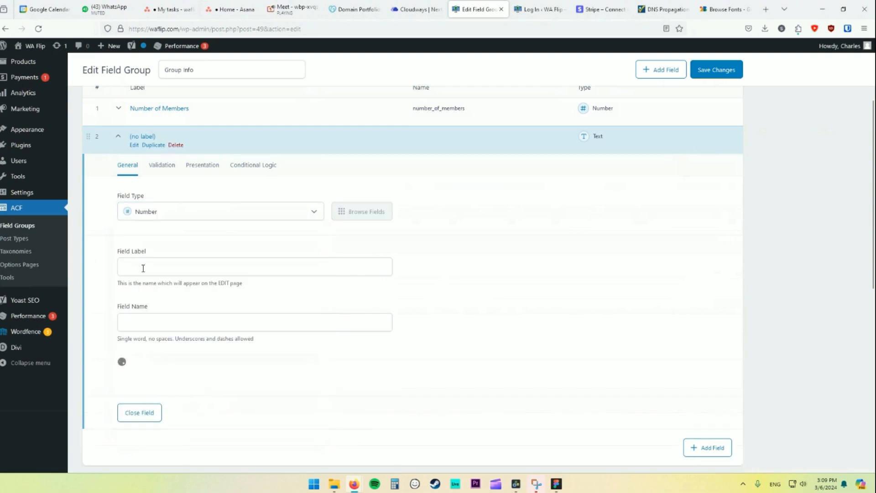
{"action": "left_click", "coordinate": [143, 269]}
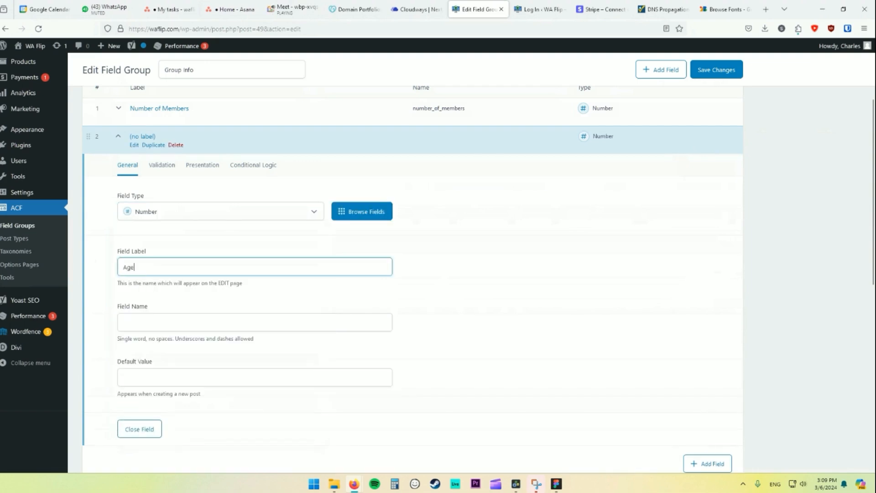
{"action": "left_click", "coordinate": [112, 325]}
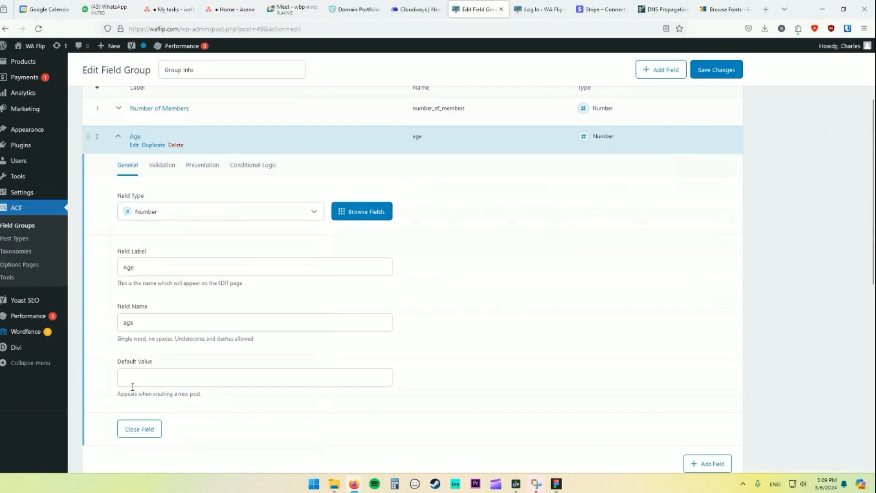
{"action": "left_click", "coordinate": [151, 429]}
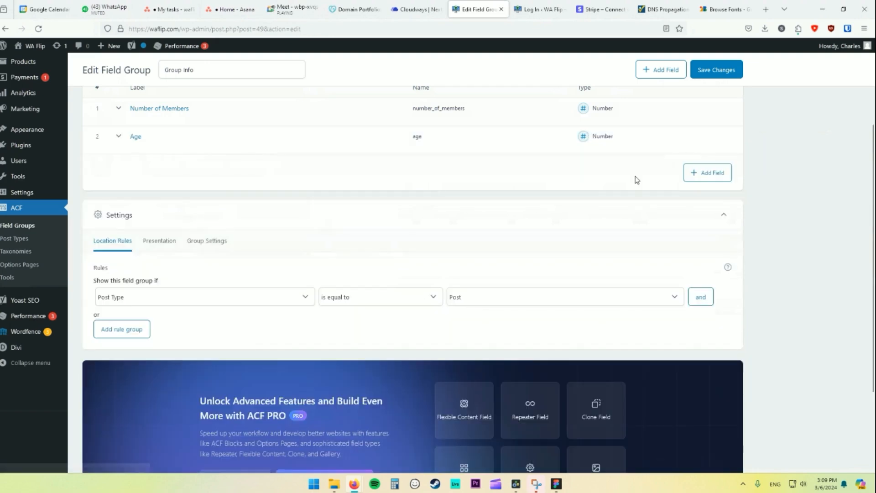
Add a third field of type Text labeled "Area Codes" with the field name area_codes, and save the field group
{"action": "left_click", "coordinate": [703, 172]}
{"action": "left_click", "coordinate": [165, 240]}
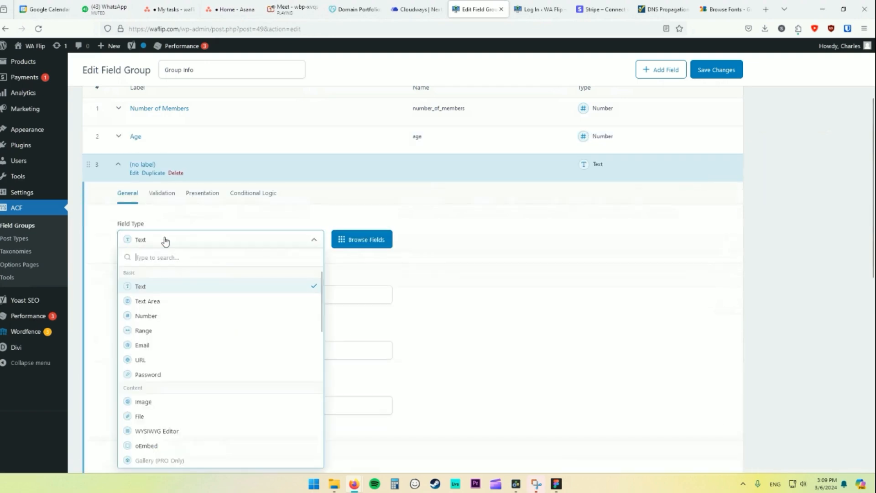
{"action": "scroll", "coordinate": [180, 336], "scroll_direction": "down", "scroll_amount": 5}
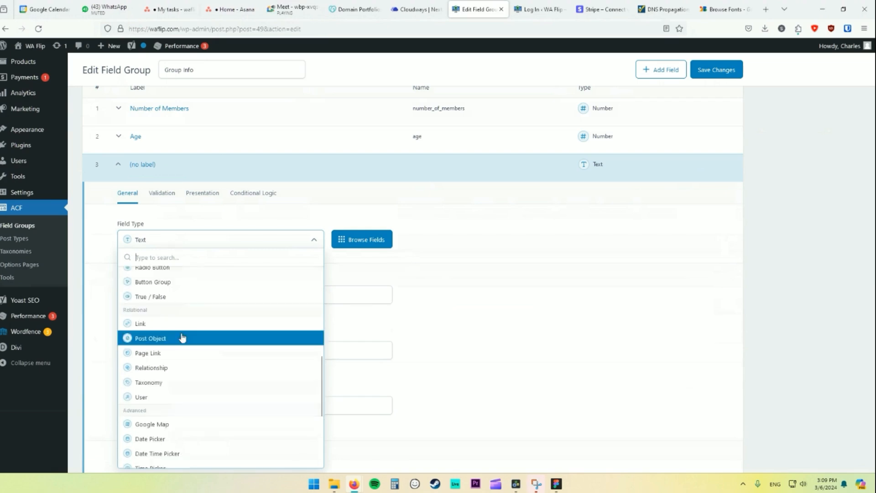
{"action": "scroll", "coordinate": [182, 343], "scroll_direction": "down", "scroll_amount": 3}
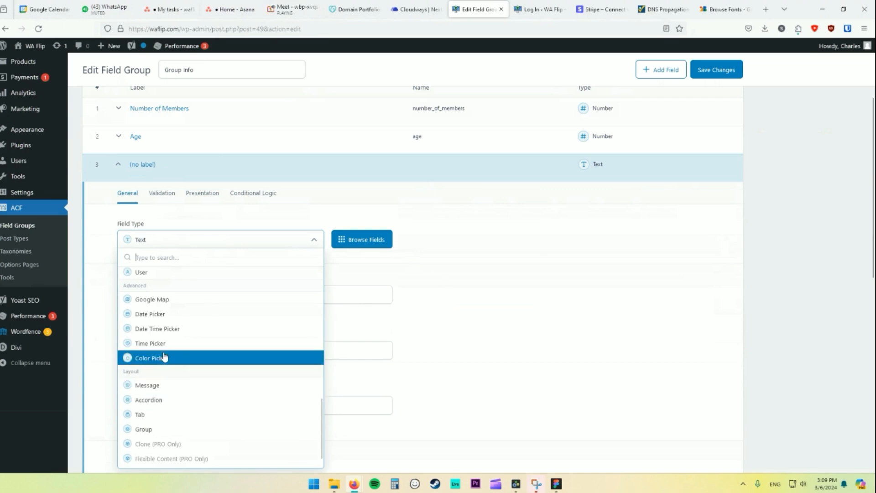
{"action": "scroll", "coordinate": [164, 355], "scroll_direction": "up", "scroll_amount": 8}
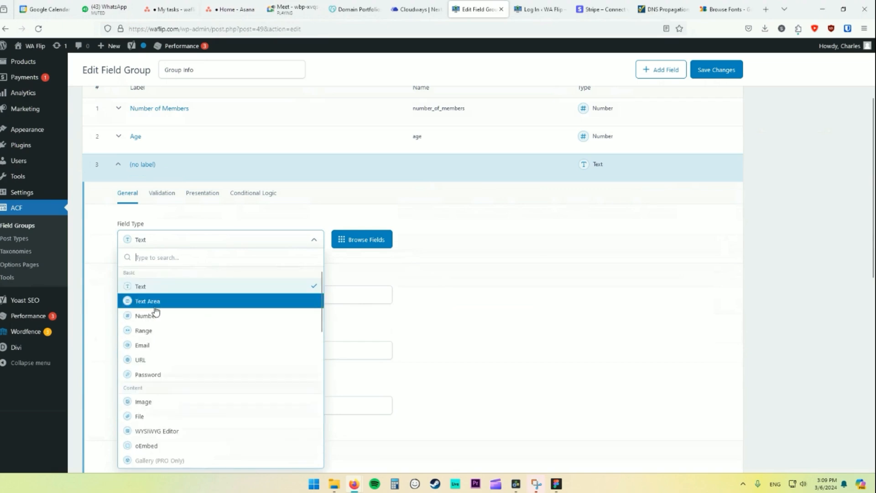
{"action": "left_click", "coordinate": [141, 286]}
{"action": "left_click", "coordinate": [135, 302]}
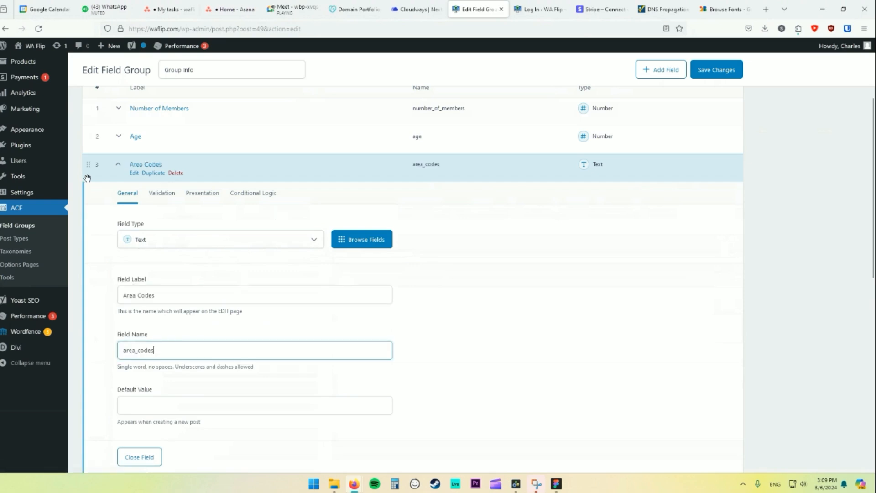
{"action": "left_click", "coordinate": [119, 166]}
{"action": "scroll", "coordinate": [254, 254], "scroll_direction": "up", "scroll_amount": 3}
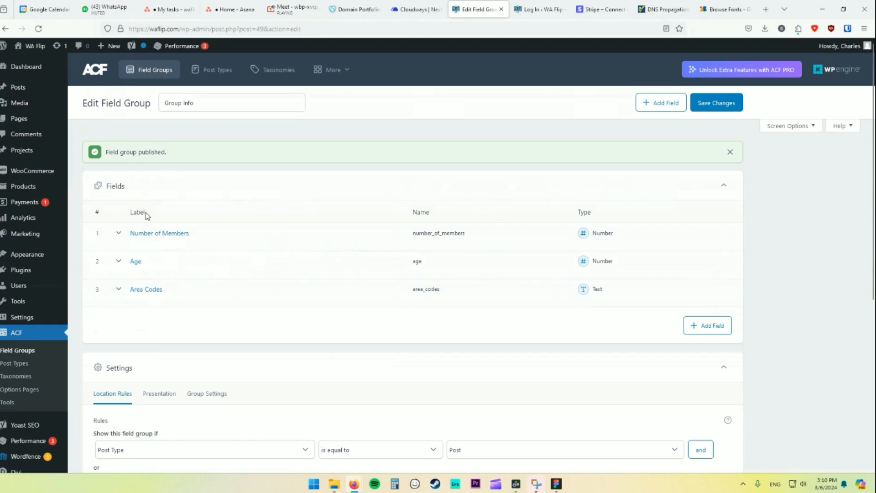
{"action": "left_click", "coordinate": [719, 105]}
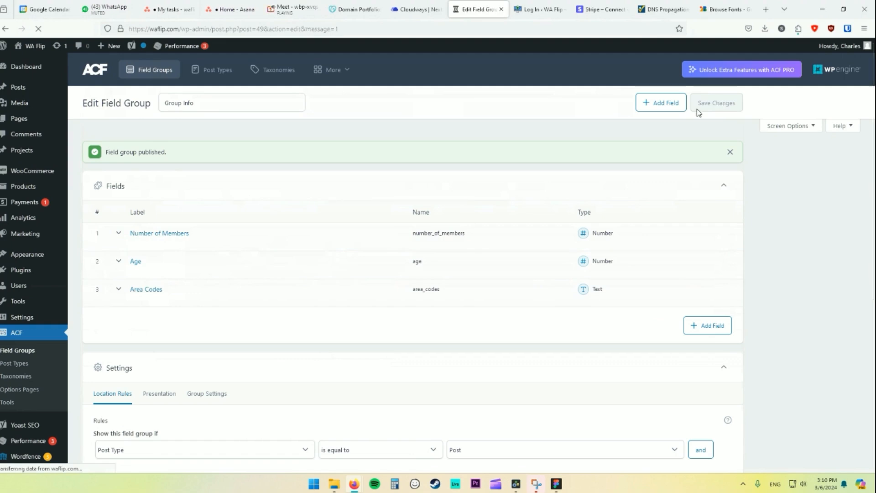
Set the field group's location rule to show it when Post Type is equal to Product
{"action": "scroll", "coordinate": [181, 182], "scroll_direction": "down", "scroll_amount": 3}
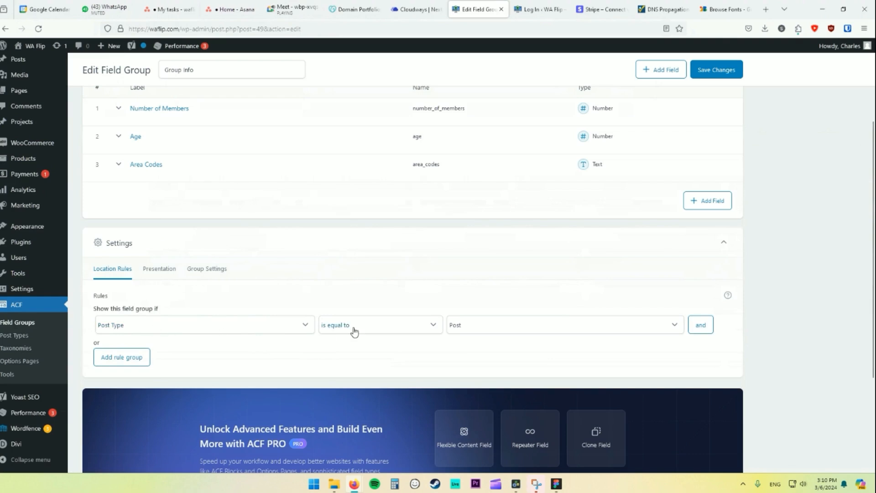
{"action": "left_click", "coordinate": [465, 333]}
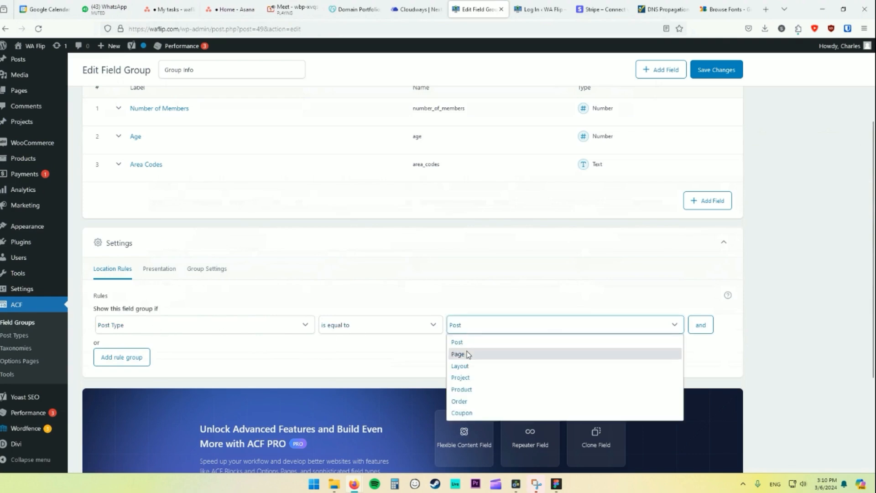
{"action": "left_click", "coordinate": [460, 391]}
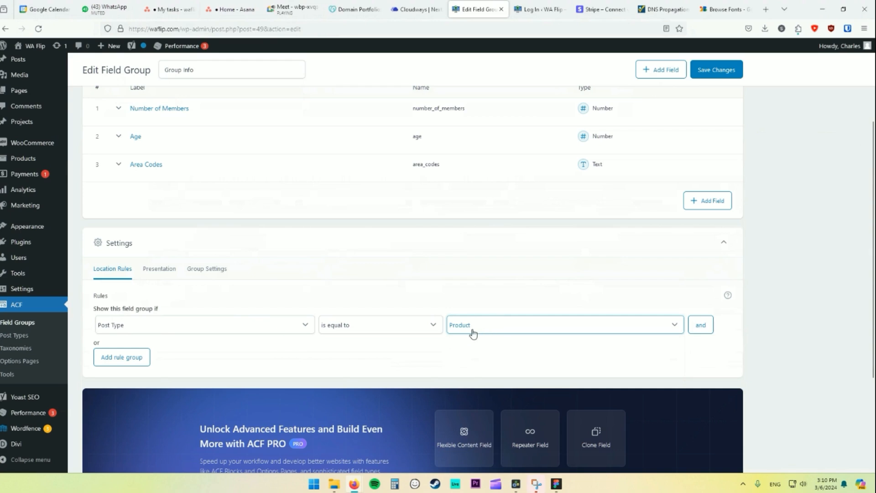
Check the field group's presentation and group settings, and save the changes to the field group
{"action": "left_click", "coordinate": [160, 272]}
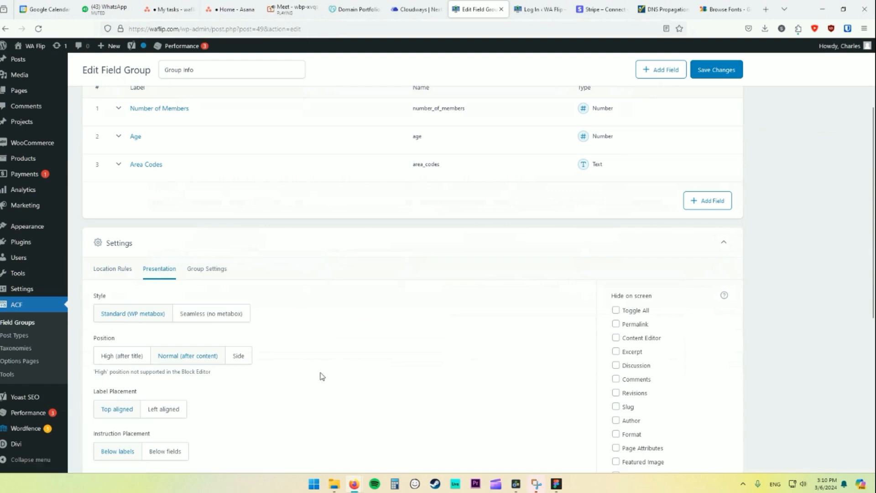
{"action": "scroll", "coordinate": [322, 377], "scroll_direction": "down", "scroll_amount": 3}
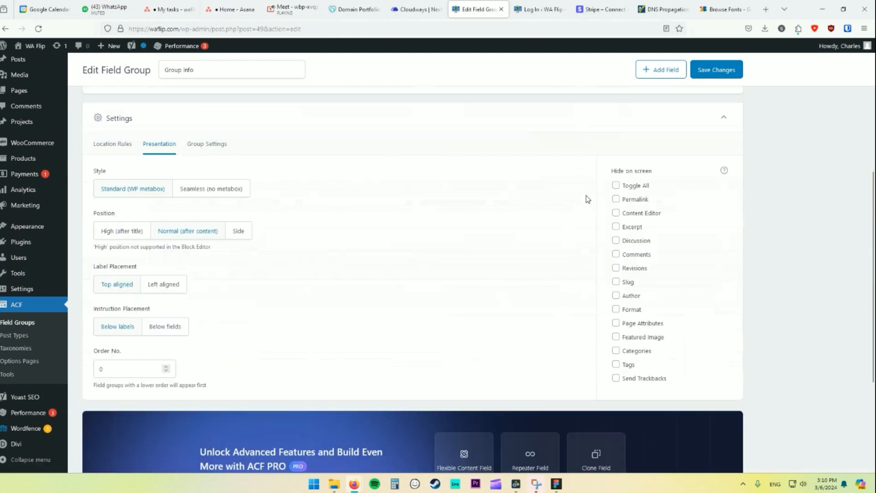
{"action": "left_click", "coordinate": [210, 146]}
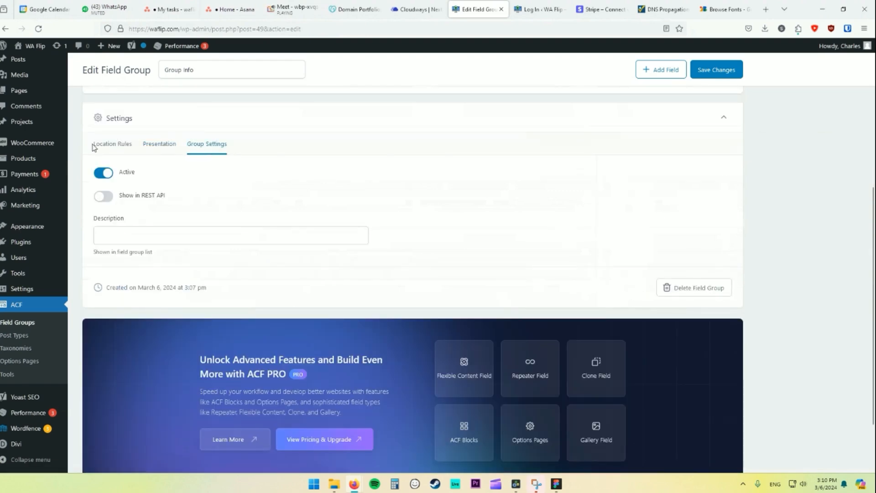
{"action": "left_click", "coordinate": [111, 145]}
{"action": "left_click", "coordinate": [733, 73]}
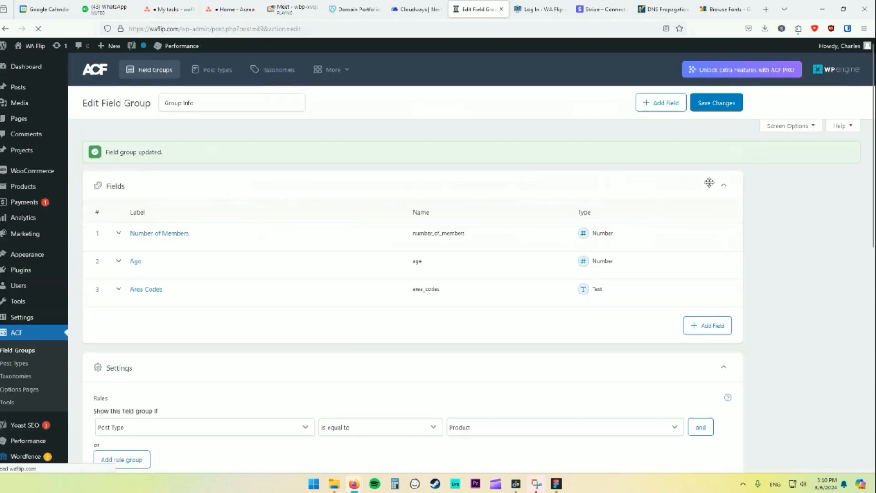
Go to the WooCommerce product list and trash the draft product "An Amazing WhatsApp Group (Copy)"
{"action": "mouse_move", "coordinate": [34, 188]}
{"action": "left_click", "coordinate": [79, 190]}
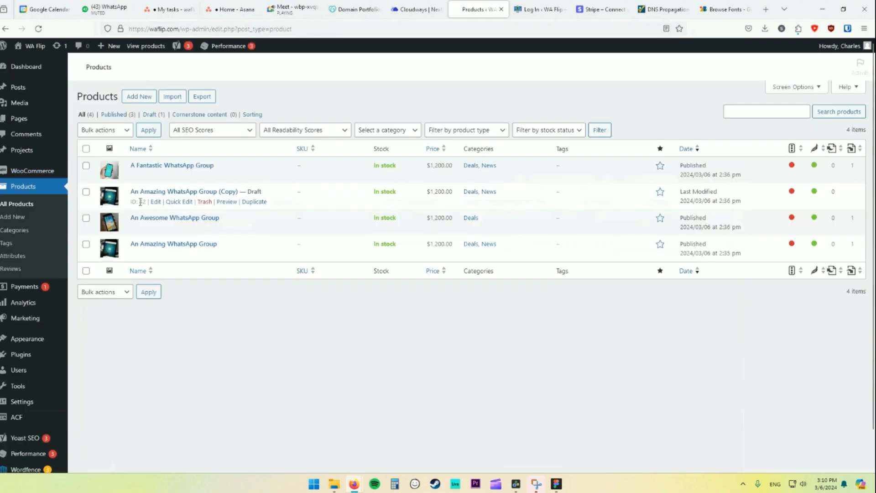
{"action": "left_click", "coordinate": [205, 219]}
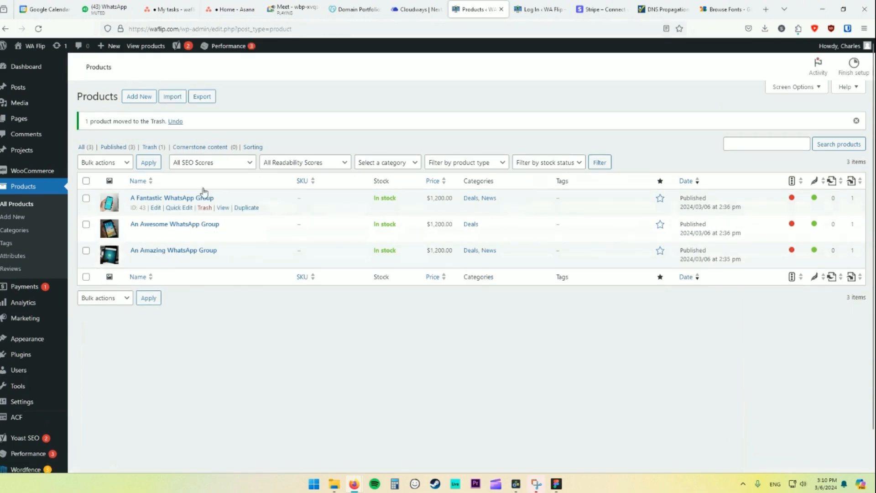
In the product "A Fantastic WhatsApp Group", set Number of Members to 50000, Age to 3 and Area Codes to "10214, 77043", and update it
{"action": "left_click", "coordinate": [155, 208]}
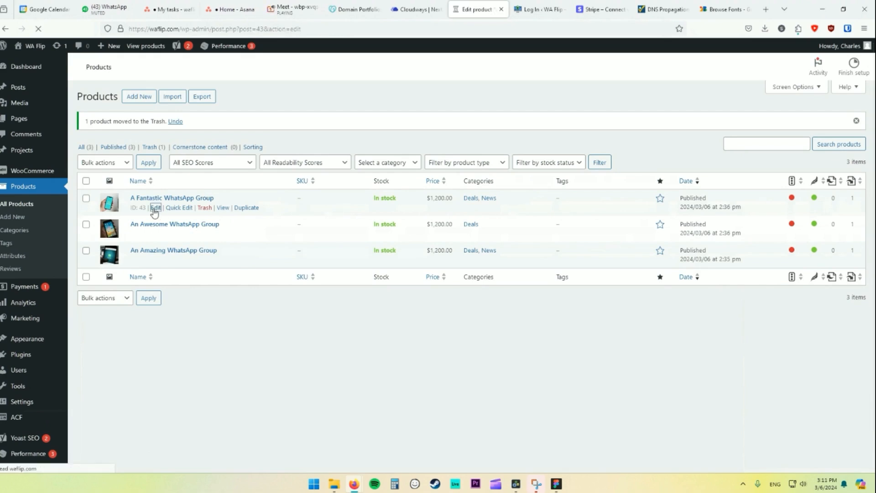
{"action": "scroll", "coordinate": [97, 235], "scroll_direction": "down", "scroll_amount": 3}
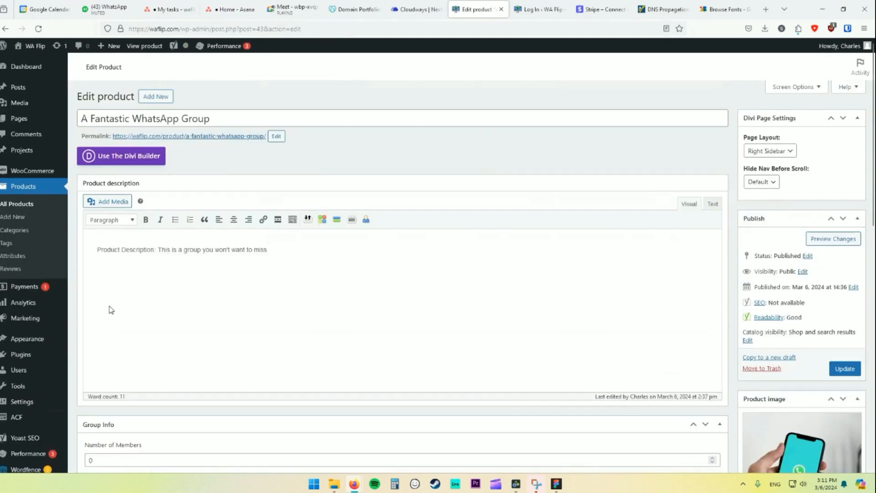
{"action": "scroll", "coordinate": [111, 310], "scroll_direction": "down", "scroll_amount": 3}
{"action": "double_click", "coordinate": [97, 338]}
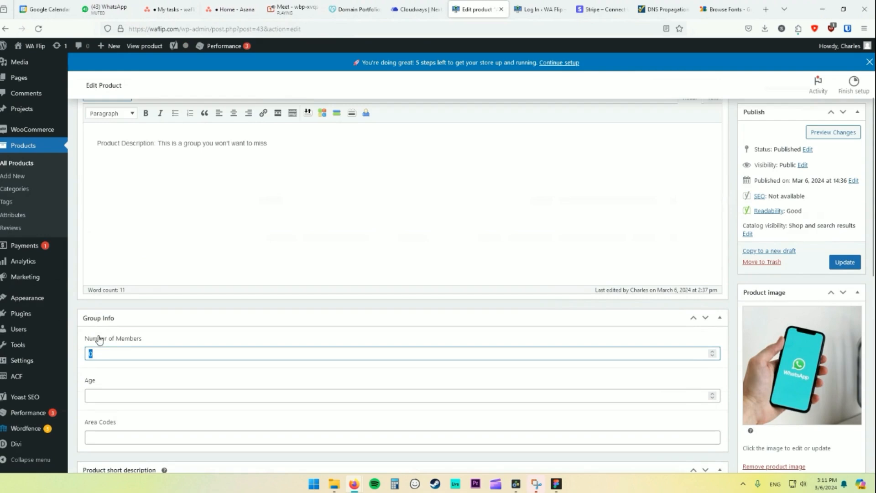
{"action": "type", "text": "50000"}
{"action": "left_click", "coordinate": [93, 391]}
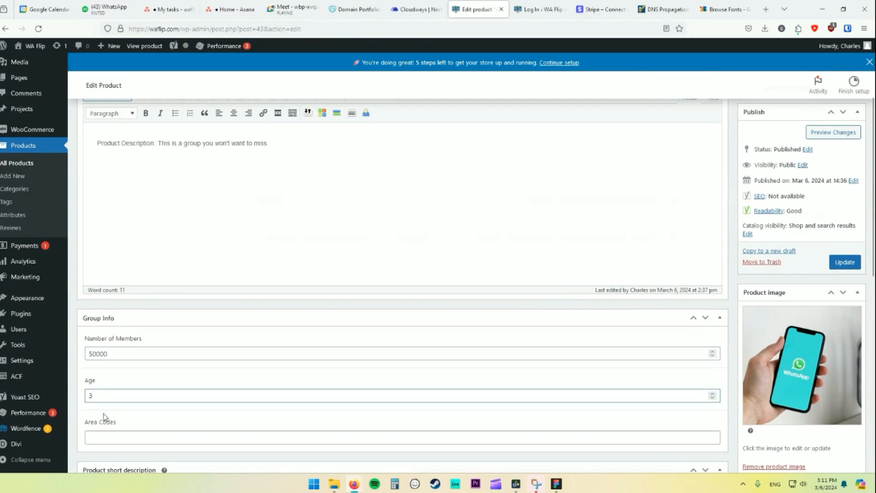
{"action": "left_click", "coordinate": [100, 434]}
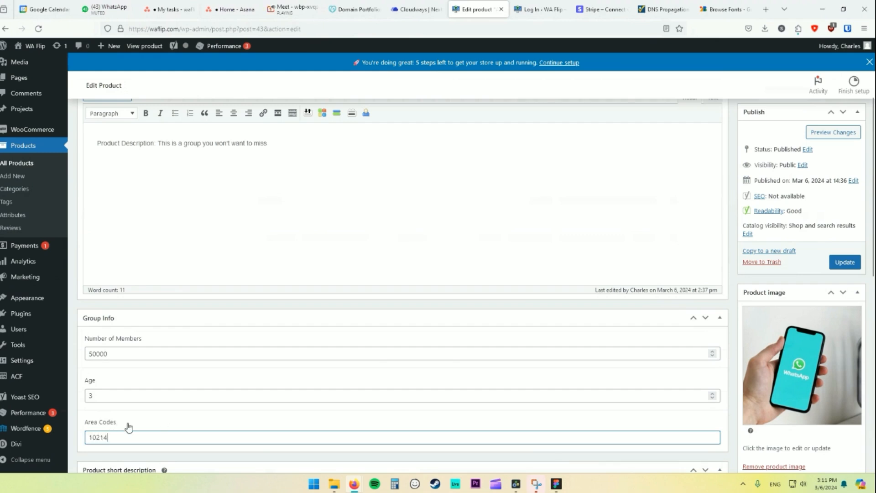
{"action": "type", "text": ", 77043"}
{"action": "left_click", "coordinate": [833, 264]}
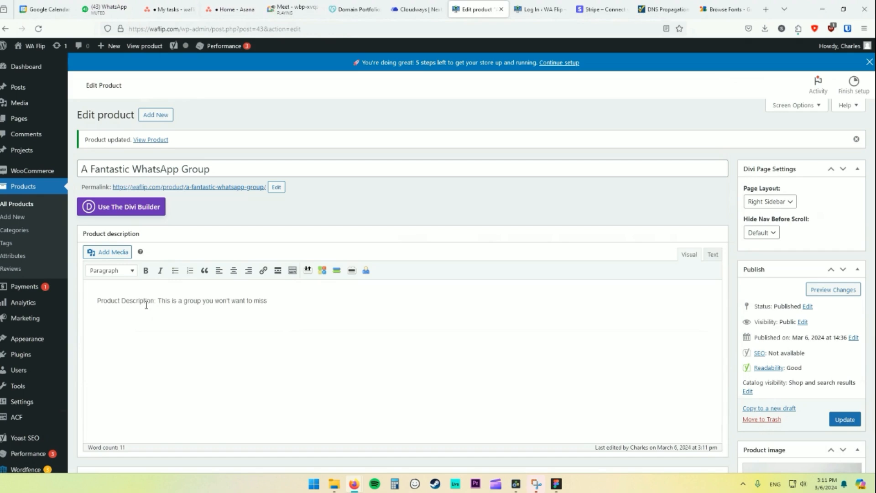
{"action": "scroll", "coordinate": [155, 316], "scroll_direction": "down", "scroll_amount": 5}
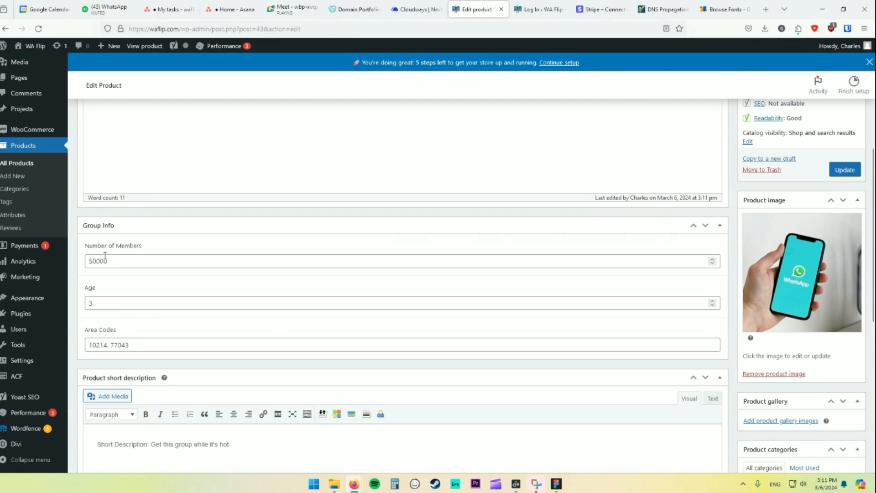
Open the product list in a new browser tab and view the live page of "A Fantastic WhatsApp Group"
{"action": "middle_click", "coordinate": [28, 163]}
{"action": "left_click", "coordinate": [506, 3]}
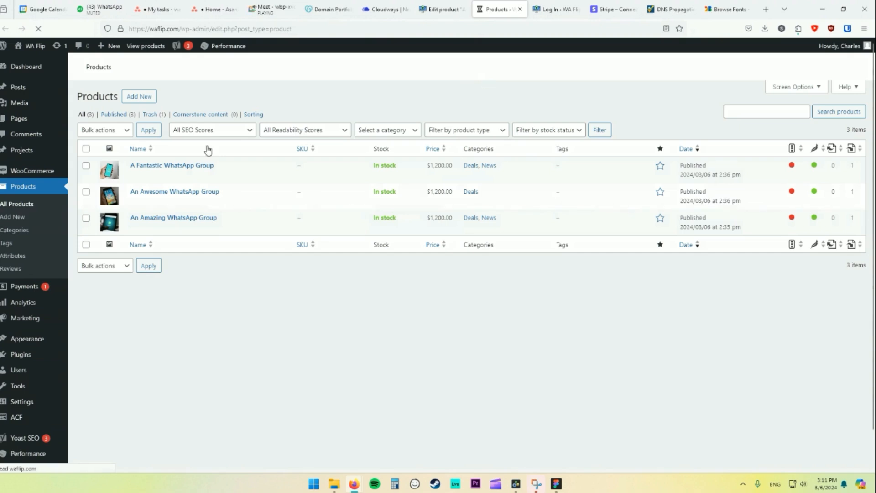
{"action": "middle_click", "coordinate": [223, 175]}
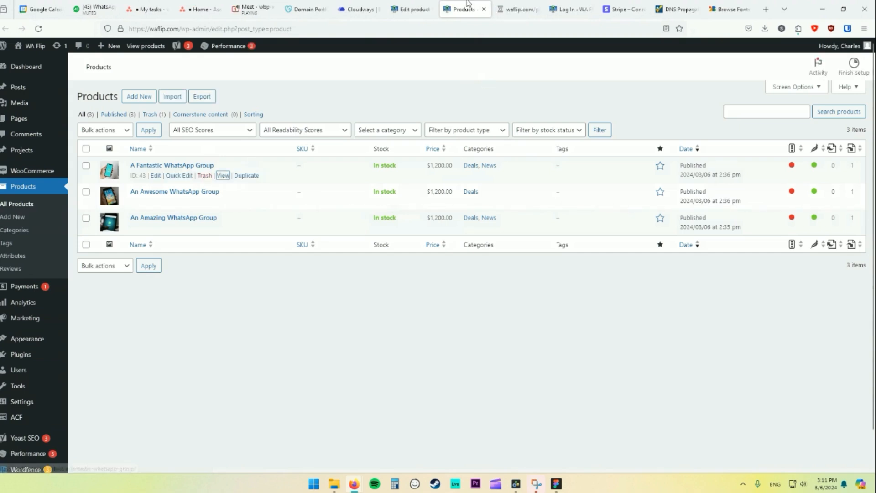
{"action": "left_click", "coordinate": [519, 9]}
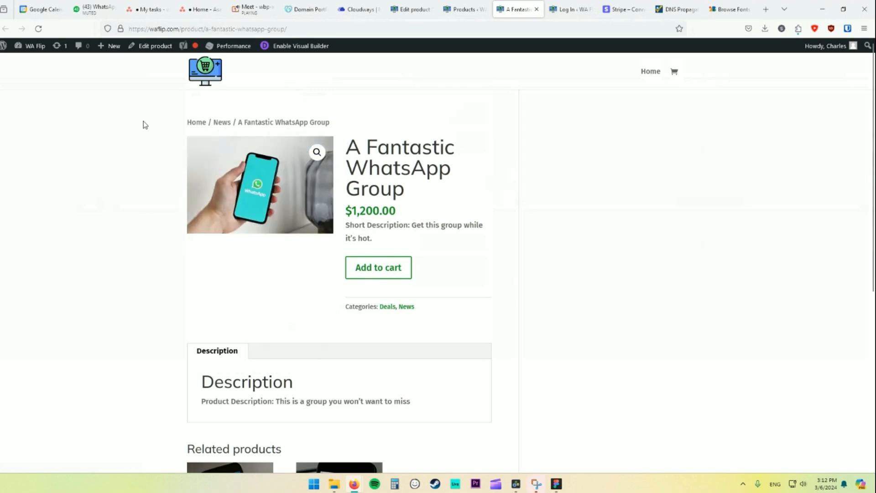
Open the Divi Theme Builder and create a new template assigned to All Products
{"action": "left_click", "coordinate": [412, 3]}
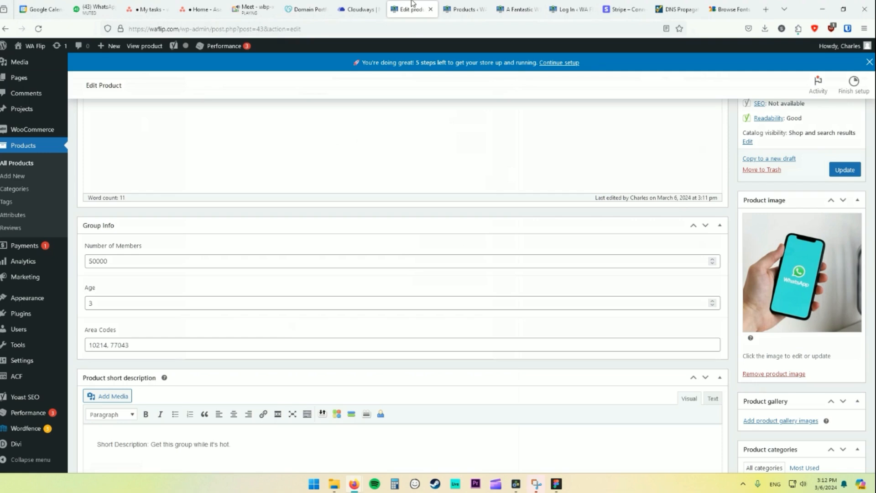
{"action": "mouse_move", "coordinate": [12, 447]}
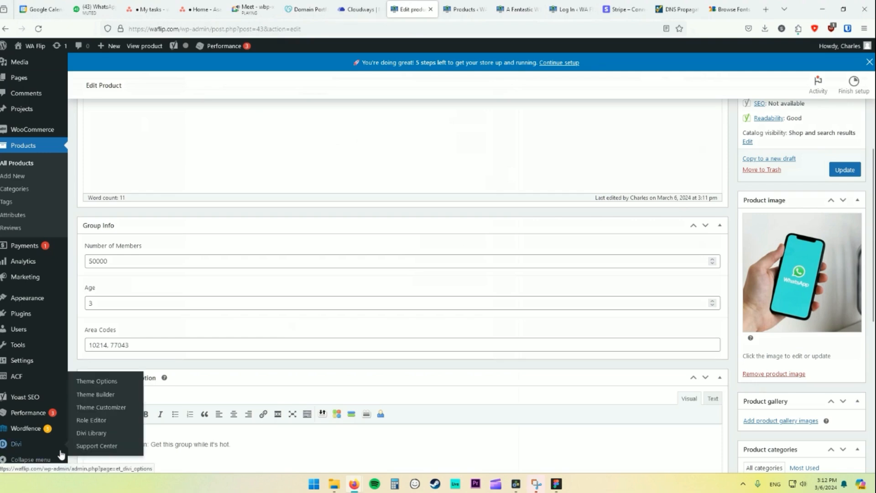
{"action": "left_click", "coordinate": [101, 399]}
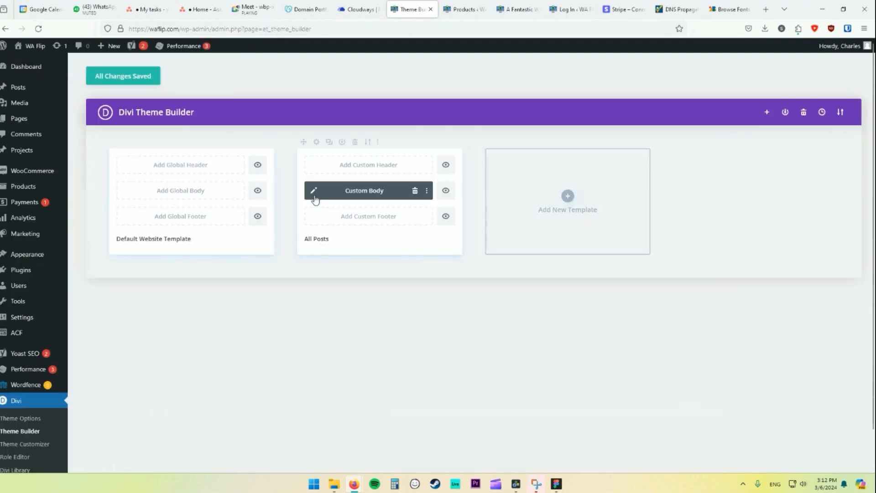
{"action": "left_click", "coordinate": [568, 196]}
{"action": "left_click", "coordinate": [548, 195]}
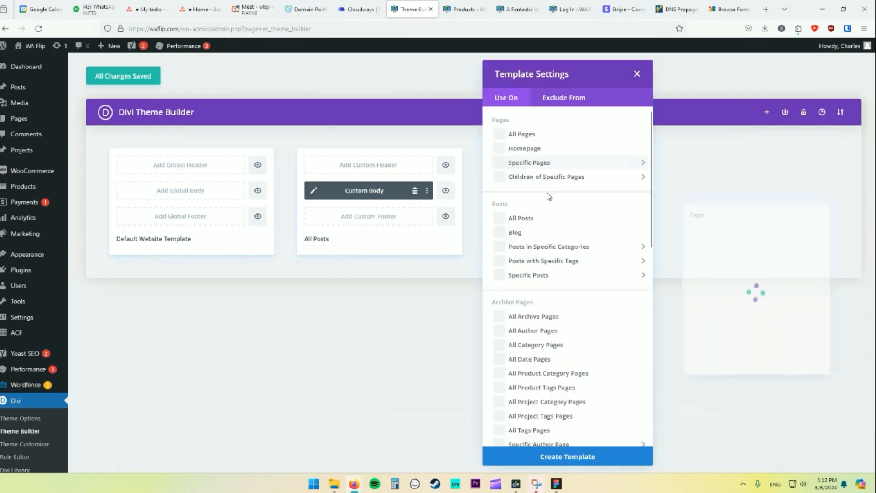
{"action": "scroll", "coordinate": [511, 222], "scroll_direction": "down", "scroll_amount": 10}
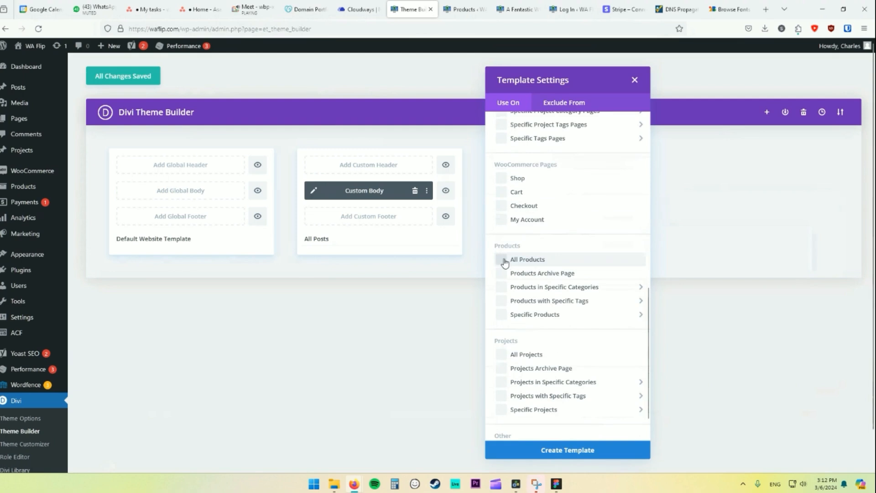
{"action": "left_click", "coordinate": [542, 450]}
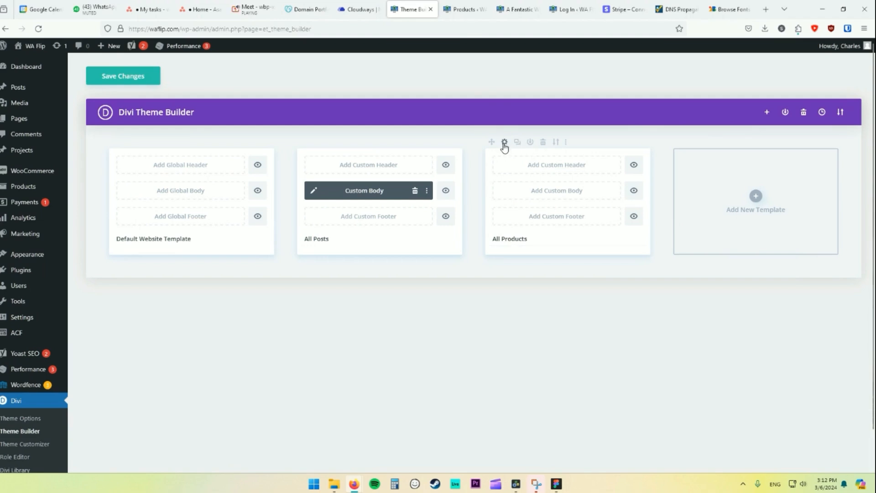
Start building a custom body for the All Products template and insert a row with two equal columns
{"action": "left_click", "coordinate": [549, 192]}
{"action": "left_click", "coordinate": [555, 195]}
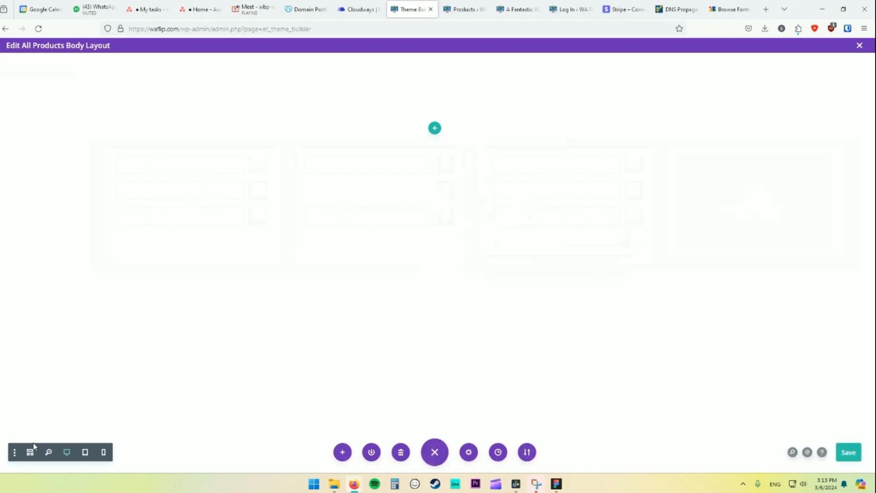
{"action": "left_click", "coordinate": [435, 455]}
{"action": "mouse_move", "coordinate": [21, 82]}
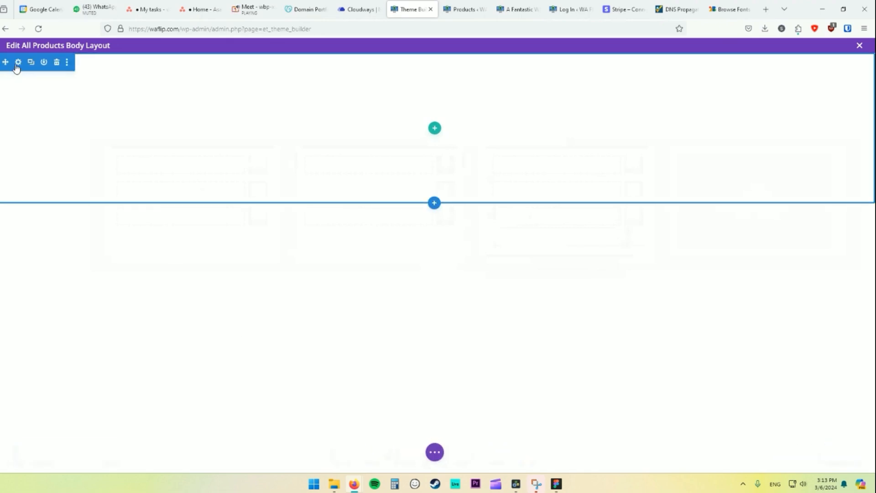
{"action": "left_click", "coordinate": [434, 129]}
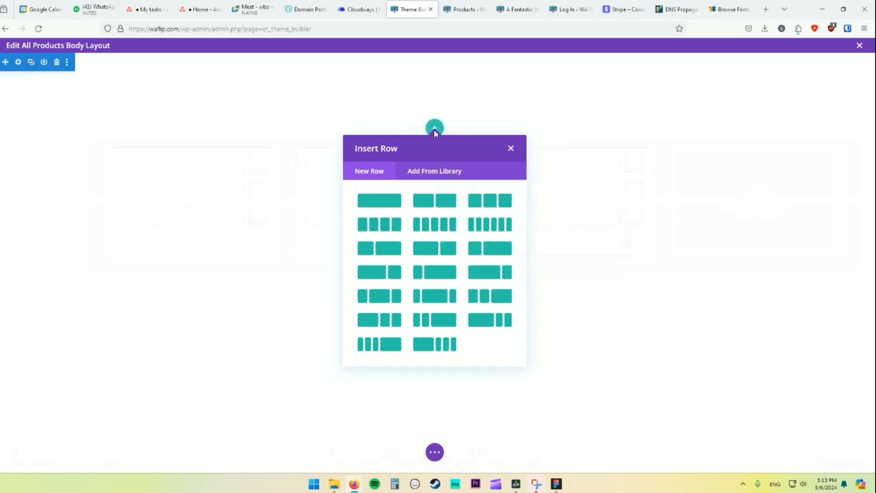
{"action": "left_click", "coordinate": [425, 206]}
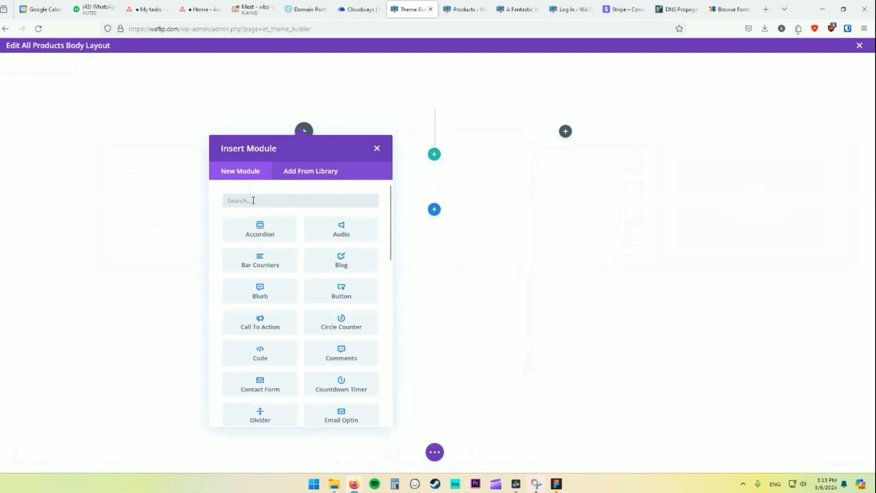
Add a Woo Product Images module to the row's first column, keeping its default settings
{"action": "type", "text": "image"}
{"action": "left_click", "coordinate": [344, 233]}
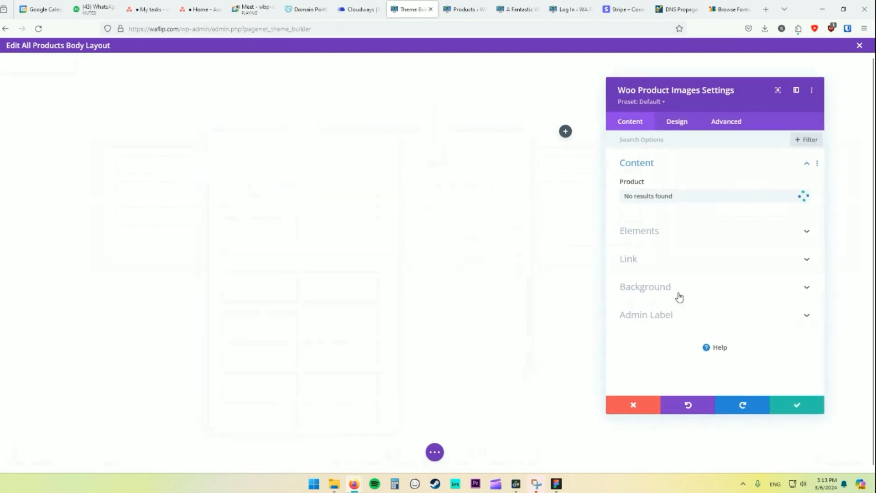
{"action": "left_click", "coordinate": [795, 406]}
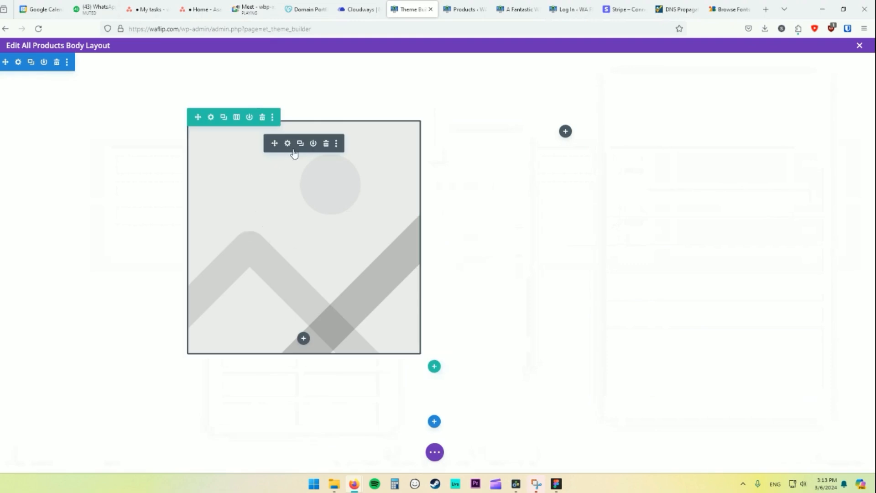
Add a Woo Product Title module with default settings to the row's second column
{"action": "left_click", "coordinate": [567, 133]}
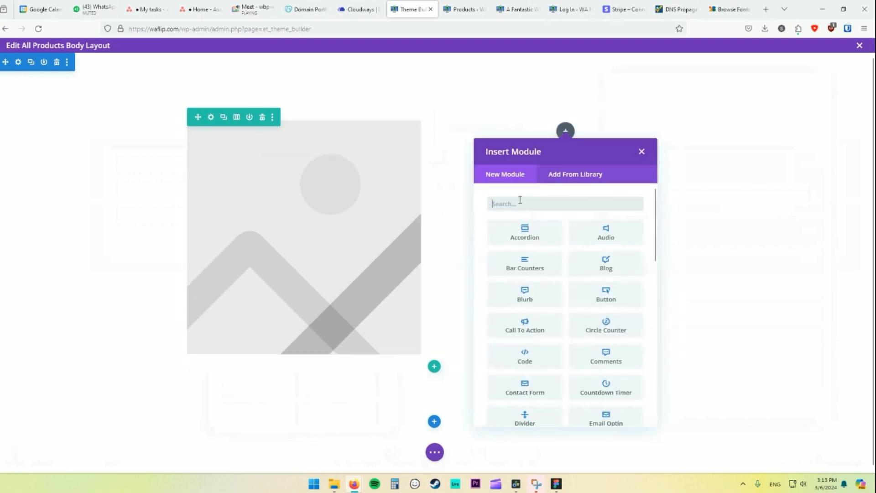
{"action": "type", "text": "woo"}
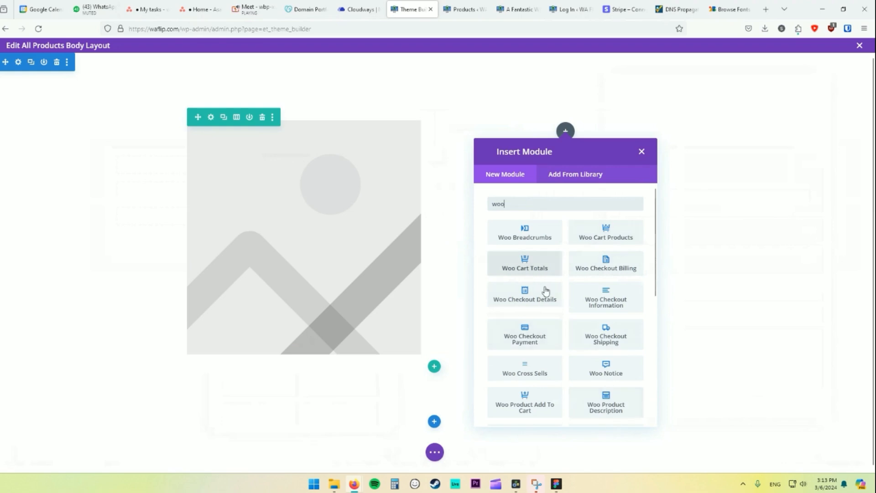
{"action": "scroll", "coordinate": [560, 323], "scroll_direction": "down", "scroll_amount": 5}
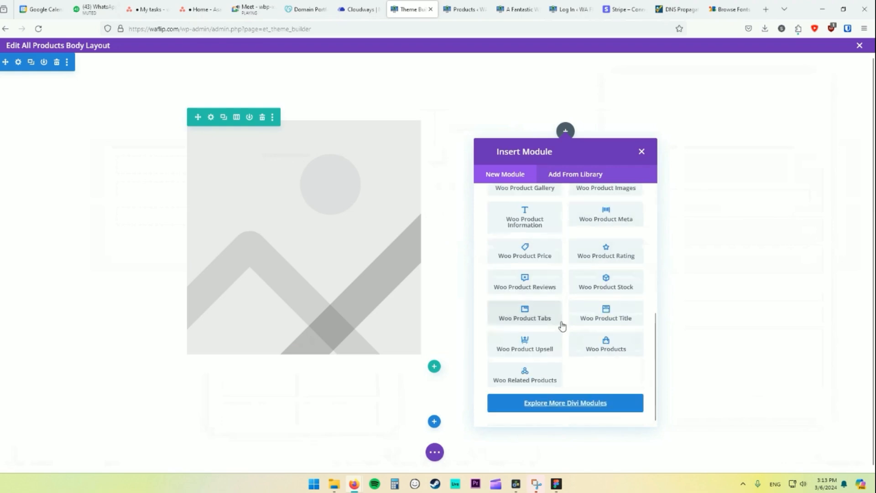
{"action": "left_click", "coordinate": [605, 318]}
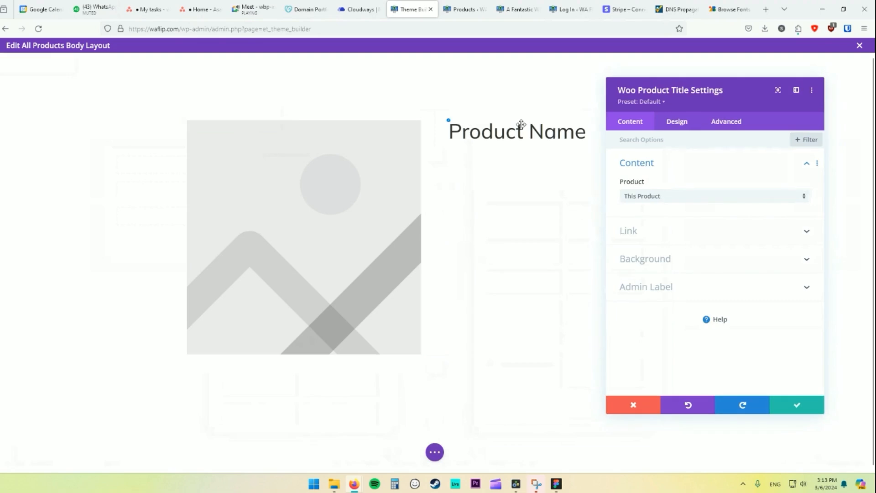
{"action": "left_click", "coordinate": [790, 406]}
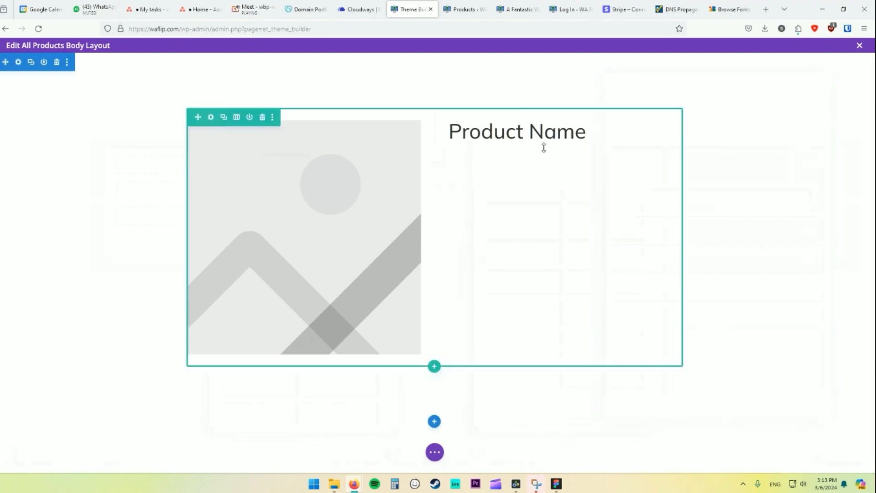
Add a Woo Product Price module with default settings below the product title
{"action": "left_click", "coordinate": [565, 146]}
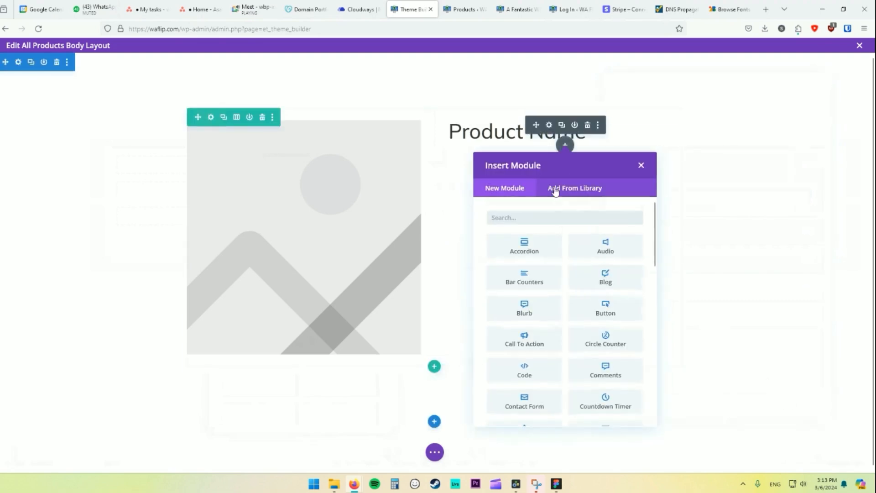
{"action": "scroll", "coordinate": [533, 260], "scroll_direction": "down", "scroll_amount": 15}
{"action": "left_click", "coordinate": [532, 261]}
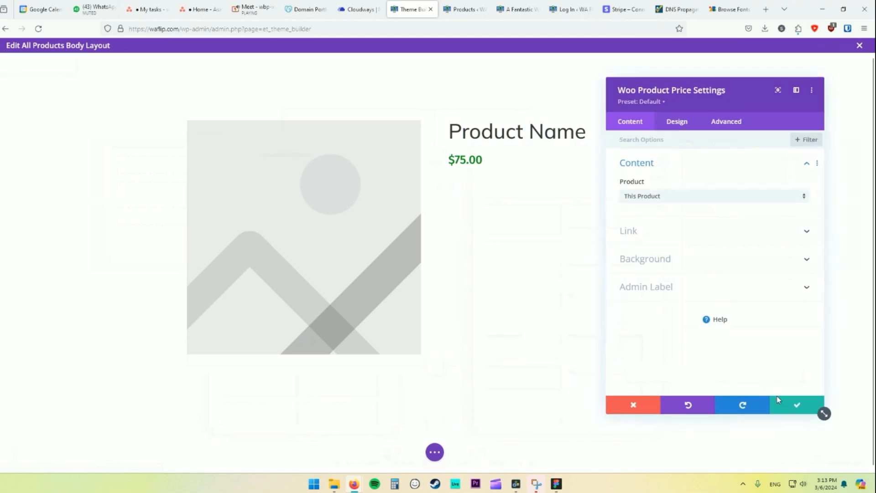
{"action": "left_click", "coordinate": [790, 407]}
Add a Woo Product Add To Cart module with default settings below the product price
{"action": "mouse_move", "coordinate": [551, 163]}
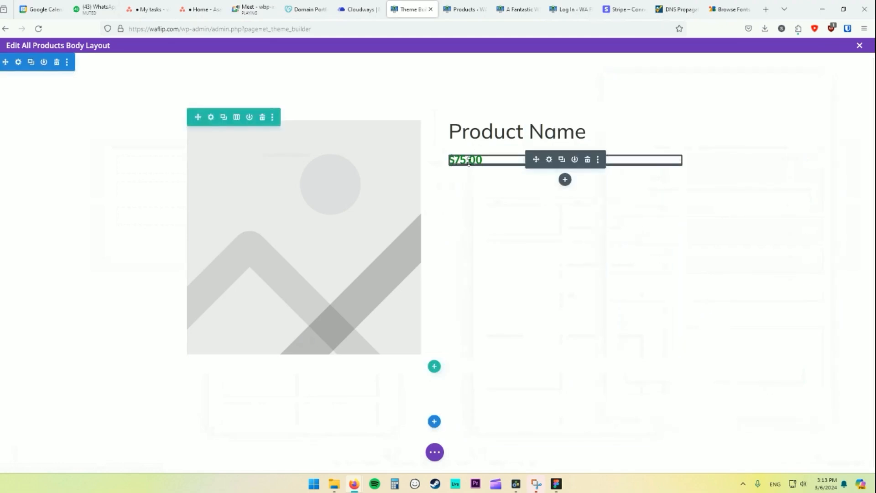
{"action": "left_click", "coordinate": [565, 178]}
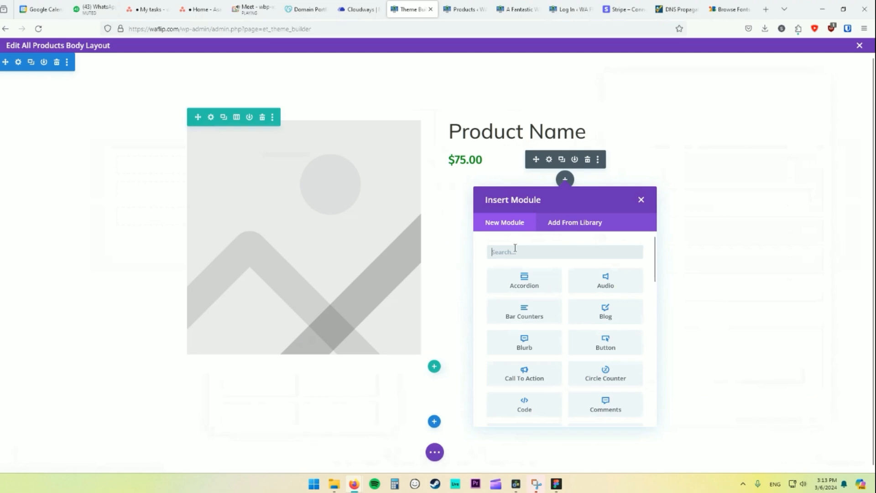
{"action": "type", "text": "woo"}
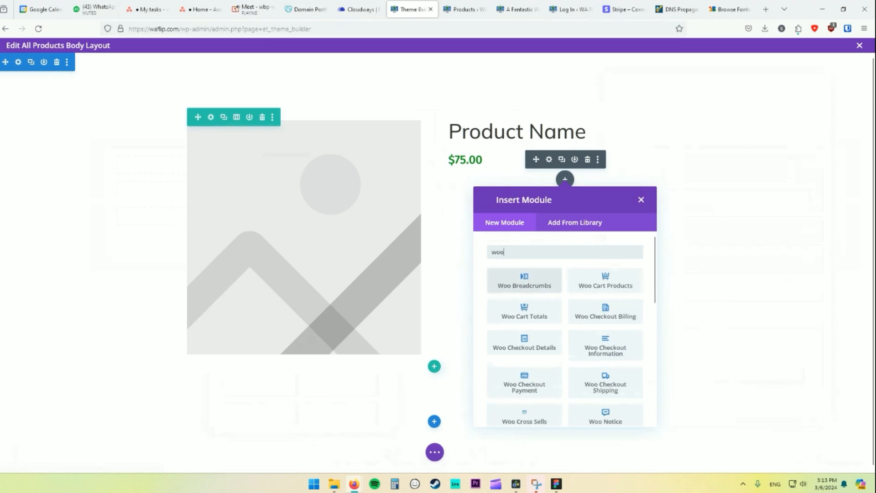
{"action": "scroll", "coordinate": [599, 350], "scroll_direction": "down", "scroll_amount": 5}
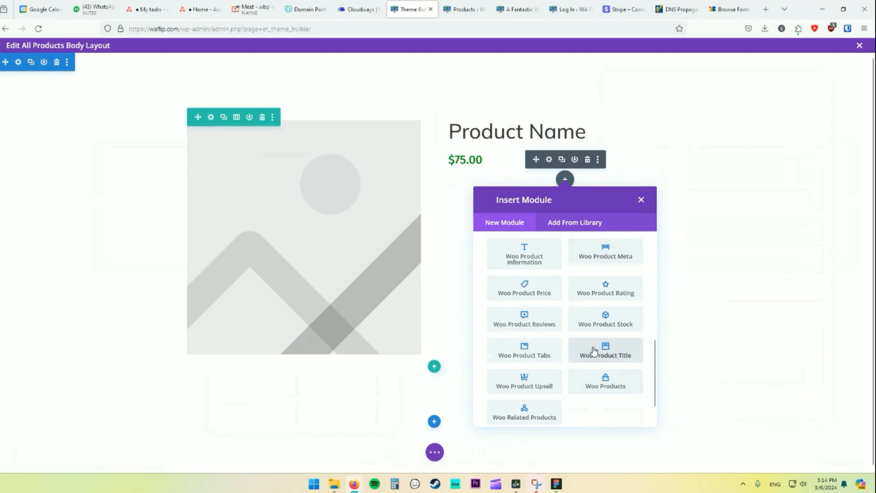
{"action": "scroll", "coordinate": [593, 351], "scroll_direction": "up", "scroll_amount": 3}
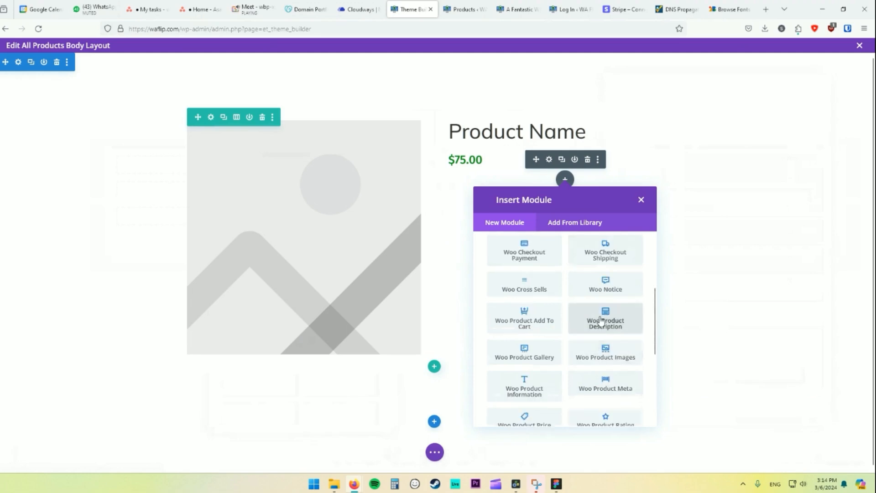
{"action": "left_click", "coordinate": [518, 323]}
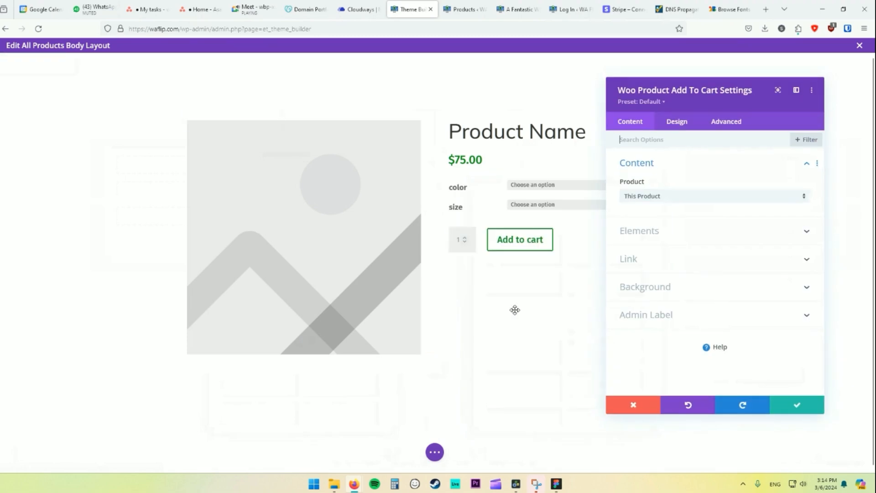
{"action": "left_click", "coordinate": [796, 405]}
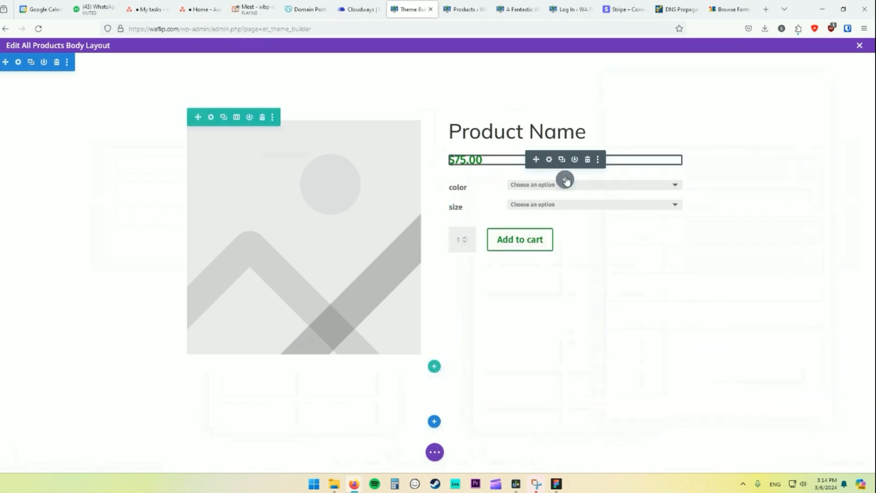
Insert a Woo Product Description module in the second column and place the Add To Cart module between the price and the description
{"action": "left_click", "coordinate": [566, 180]}
{"action": "type", "text": "produ"}
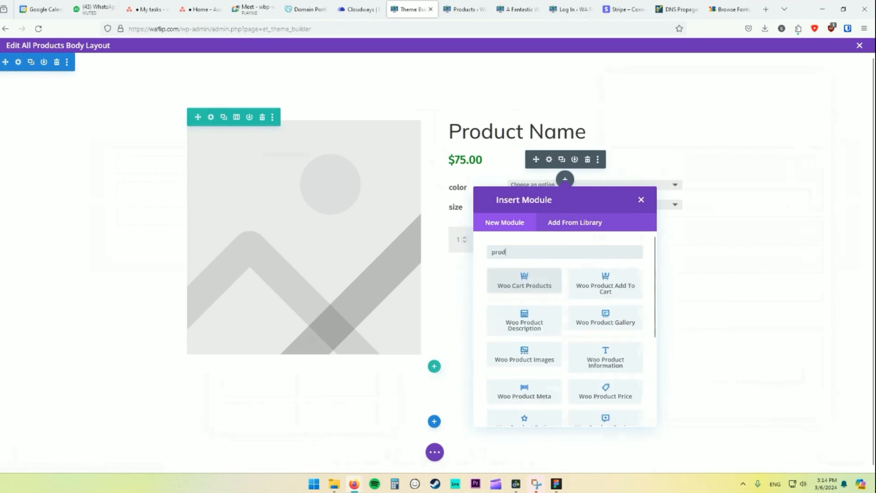
{"action": "left_click", "coordinate": [527, 324]}
{"action": "left_click", "coordinate": [793, 405]}
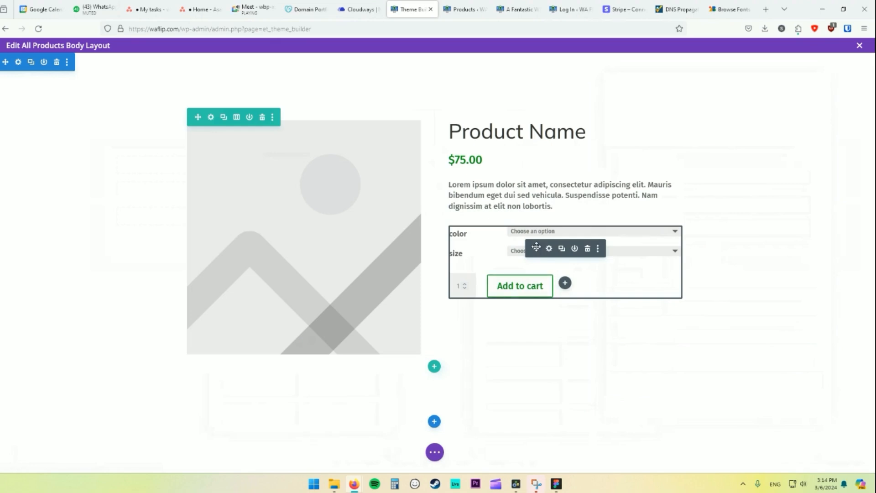
{"action": "left_click_drag", "start_coordinate": [537, 247], "coordinate": [525, 177]}
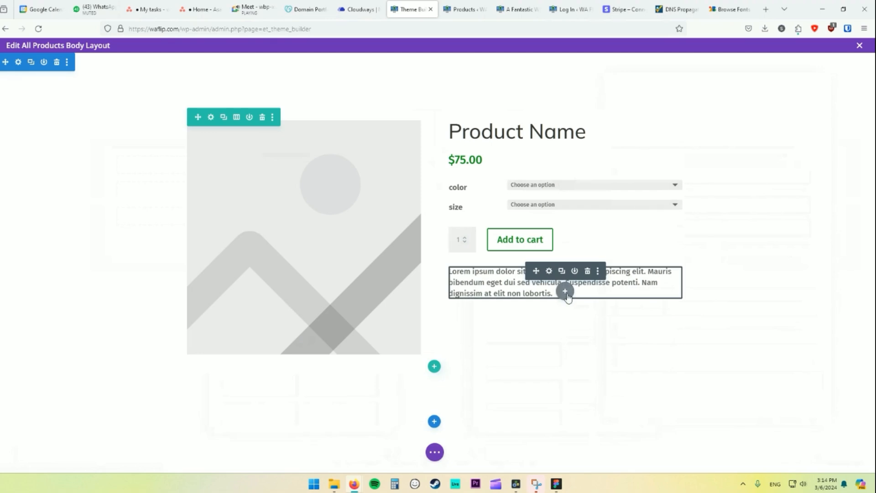
Insert a Text module below the product description, move its settings window clear of the column, and delete the placeholder body text
{"action": "left_click", "coordinate": [565, 291]}
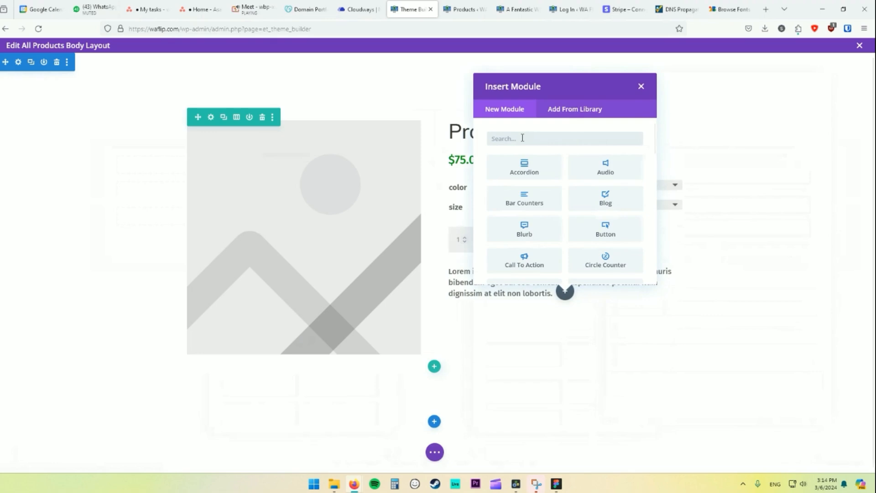
{"action": "type", "text": "text"}
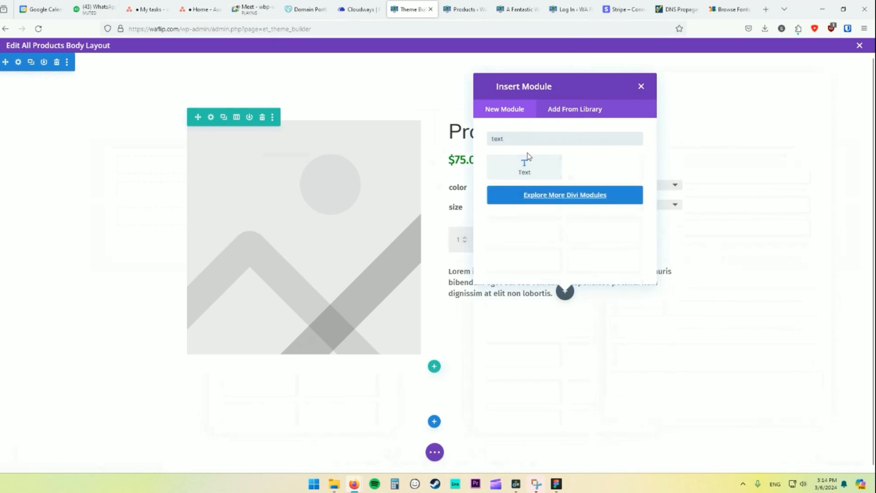
{"action": "left_click", "coordinate": [525, 167]}
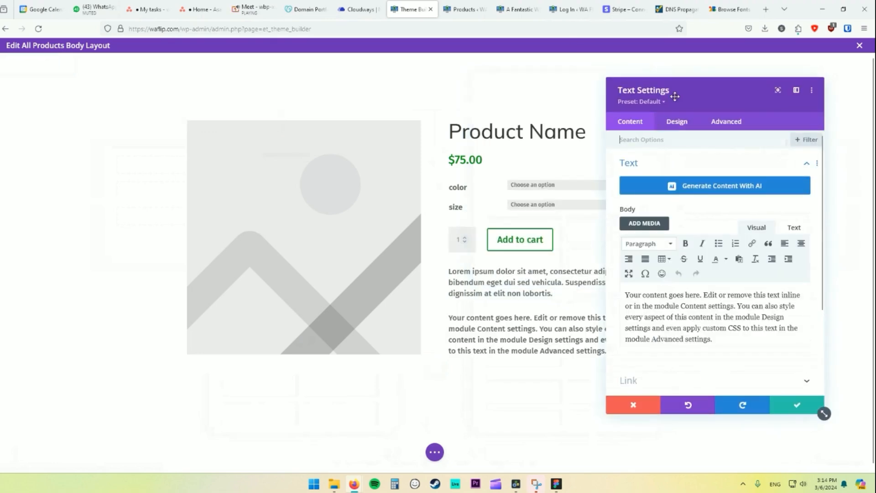
{"action": "left_click_drag", "start_coordinate": [675, 96], "coordinate": [175, 74]}
{"action": "double_click", "coordinate": [147, 296]}
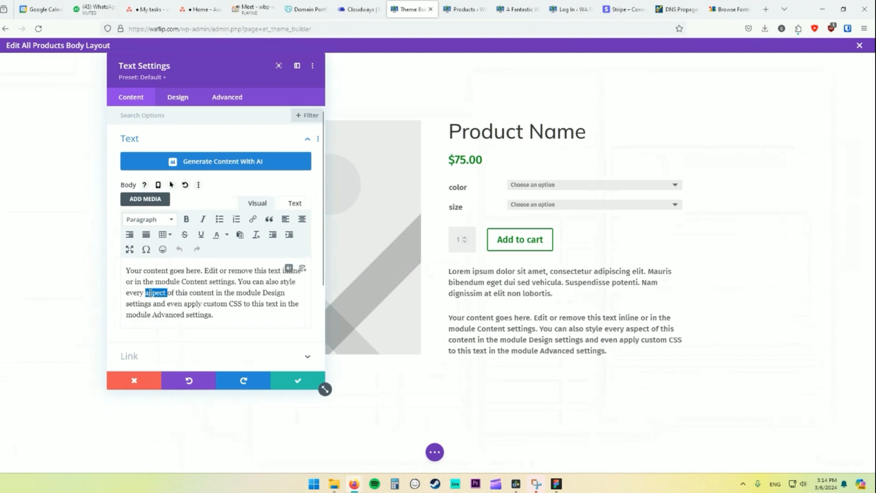
{"action": "key", "text": "ctrl+a"}
{"action": "key", "text": "BackSpace"}
{"action": "type", "text": "Some text"}
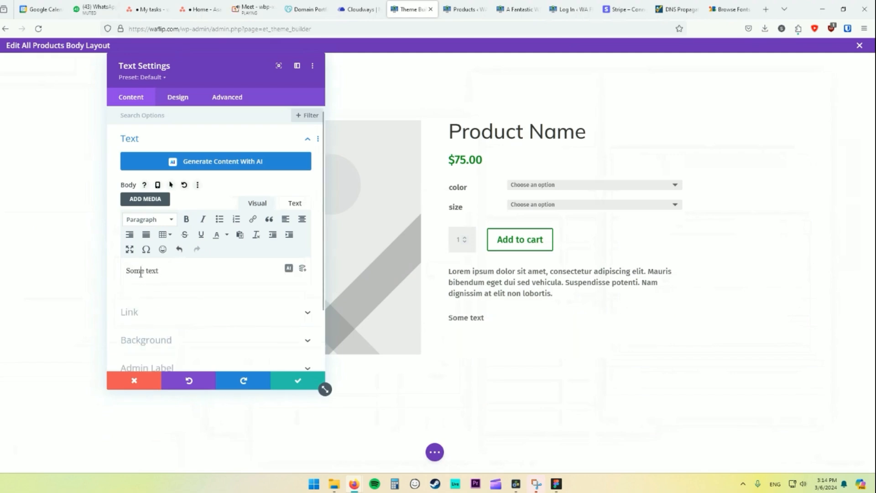
{"action": "triple_click", "coordinate": [140, 273]}
{"action": "key", "text": "BackSpace"}
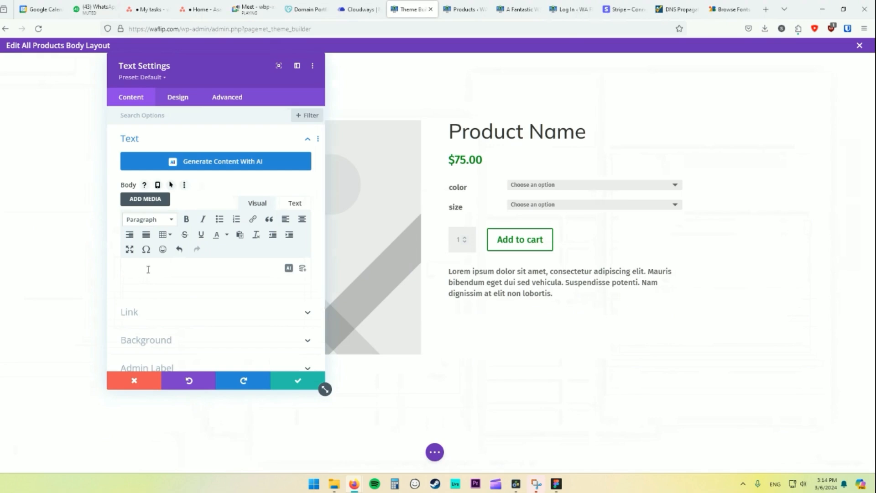
Fill the Text module's body with the ACF Number of Members field, prefix it with "Number of Members:", and save the module
{"action": "left_click", "coordinate": [303, 270]}
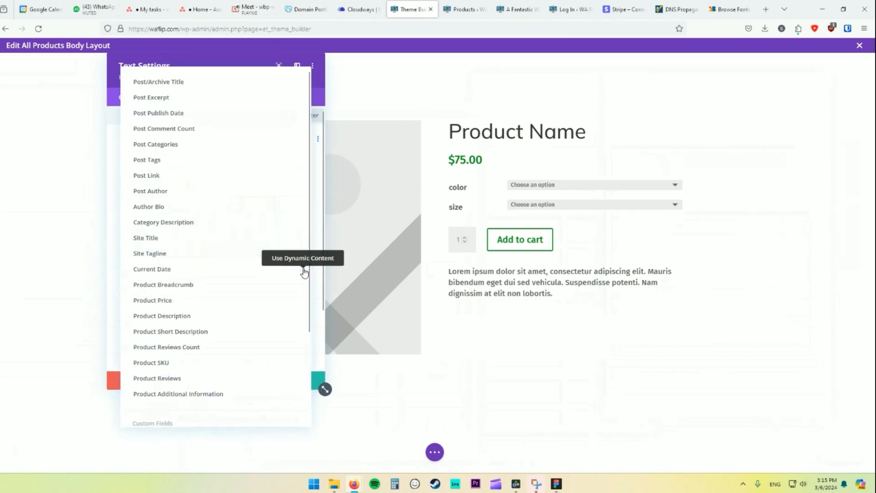
{"action": "scroll", "coordinate": [237, 274], "scroll_direction": "down", "scroll_amount": 3}
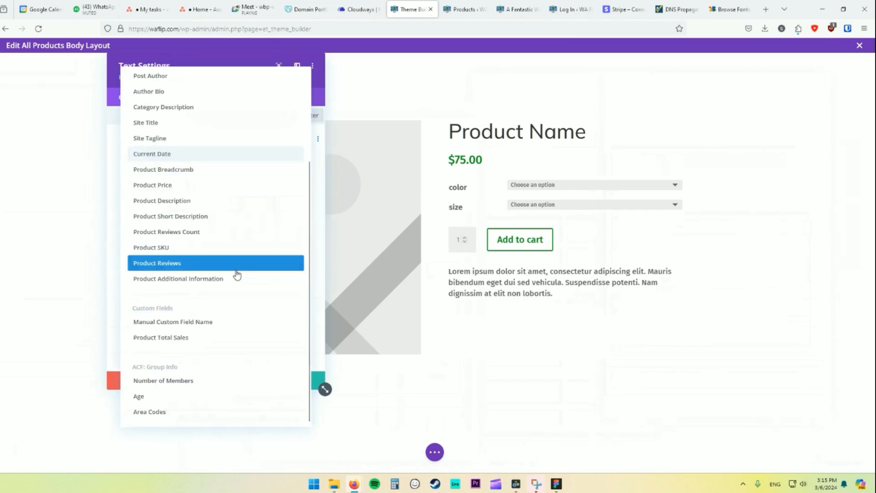
{"action": "left_click", "coordinate": [145, 383]}
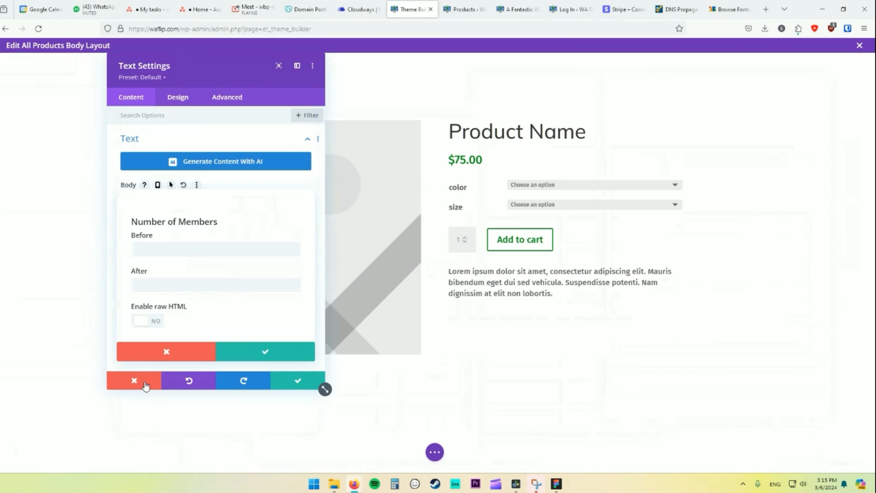
{"action": "left_click", "coordinate": [148, 254]}
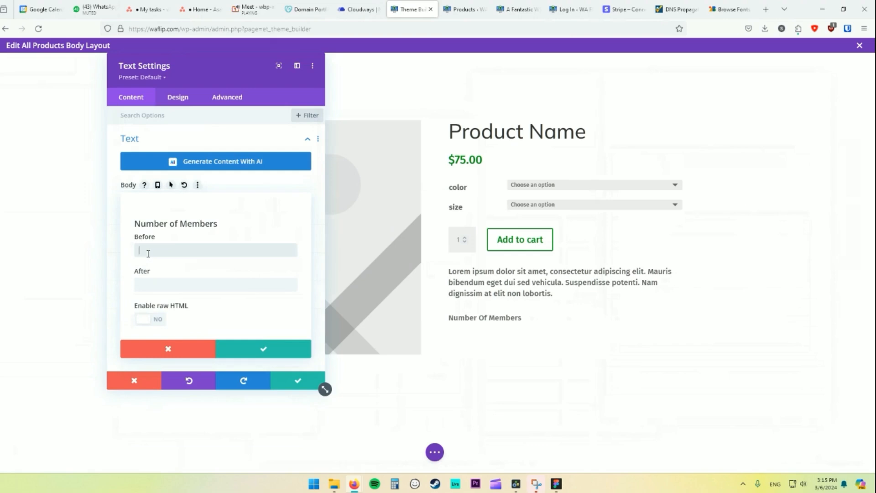
{"action": "type", "text": "Number of Members:"}
{"action": "left_click", "coordinate": [261, 349]}
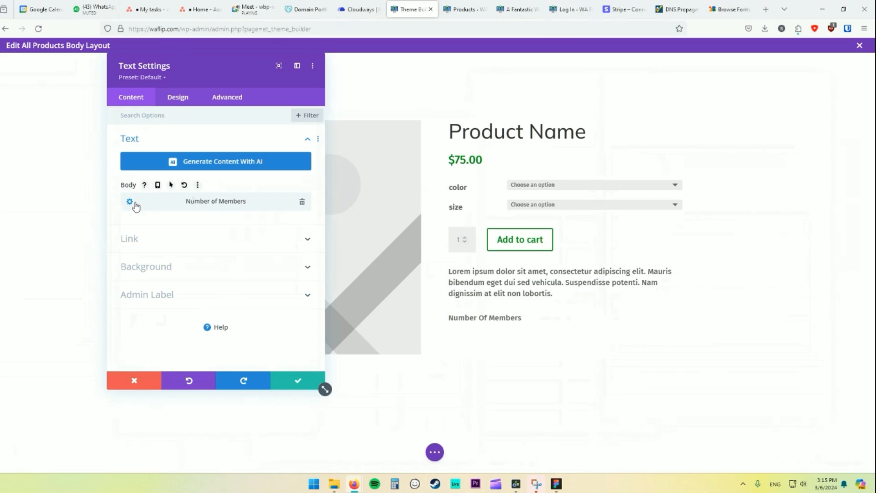
{"action": "left_click", "coordinate": [178, 98]}
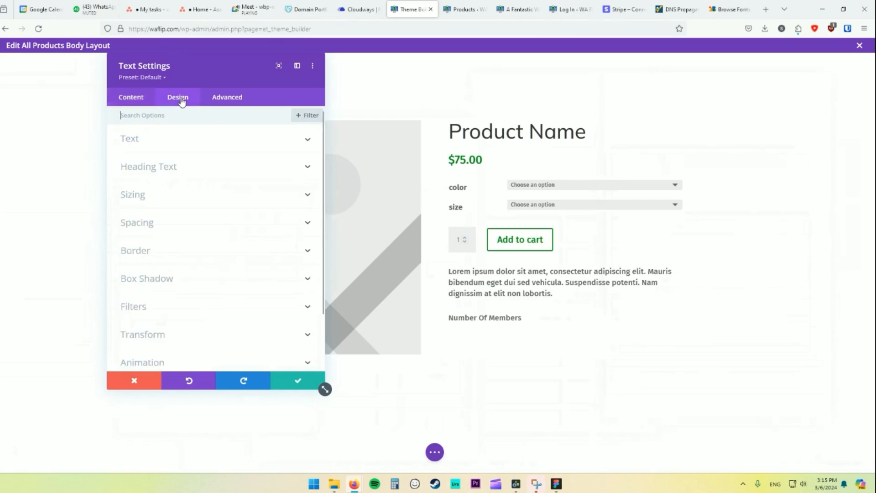
{"action": "left_click", "coordinate": [128, 98]}
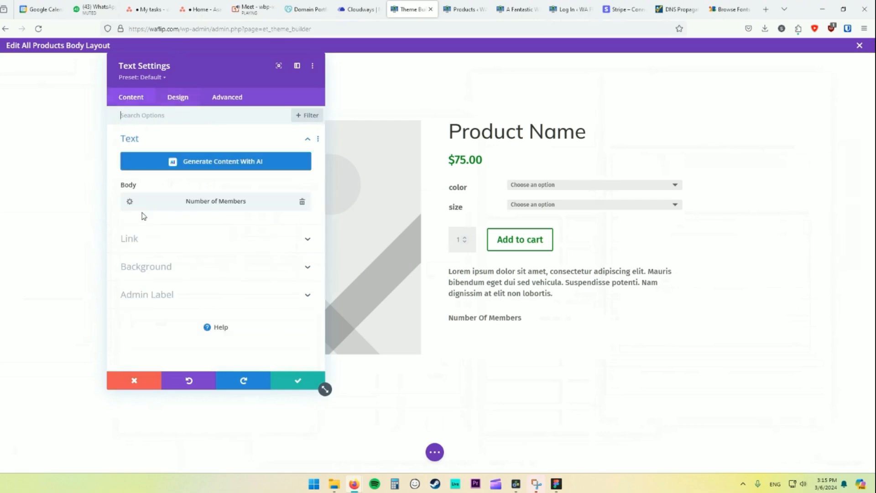
{"action": "left_click", "coordinate": [296, 382]}
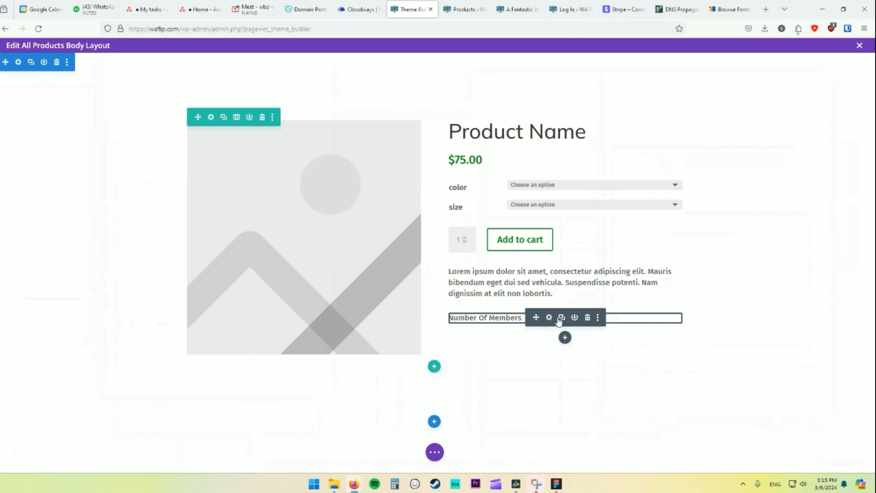
Duplicate the Number of Members text module, replace the copy's dynamic content with the ACF Age field, and save it
{"action": "left_click", "coordinate": [561, 318]}
{"action": "left_click", "coordinate": [549, 342]}
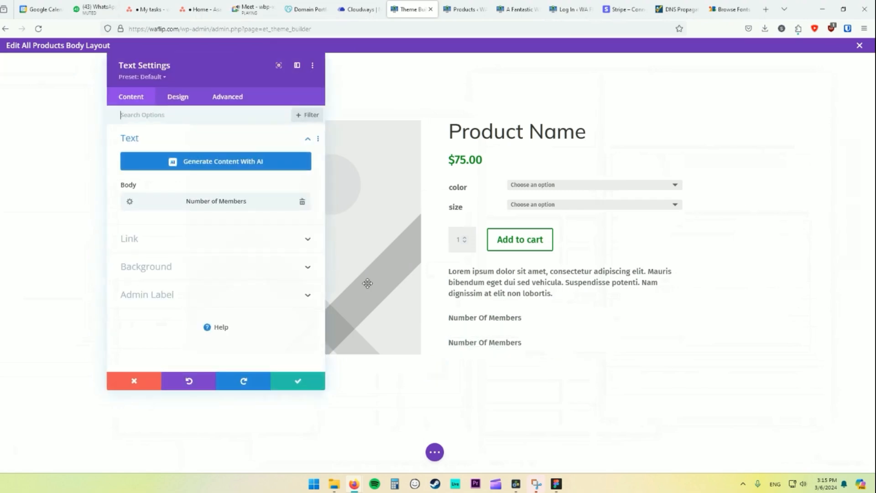
{"action": "left_click", "coordinate": [130, 201]}
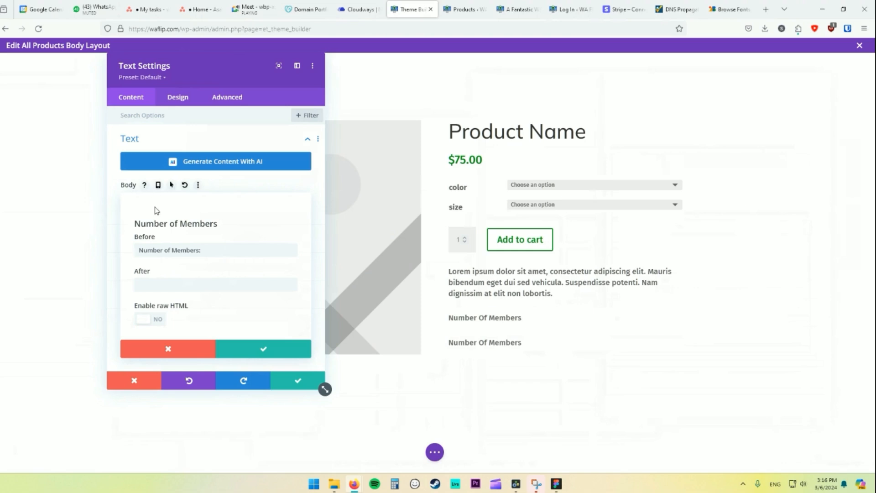
{"action": "left_click", "coordinate": [234, 349]}
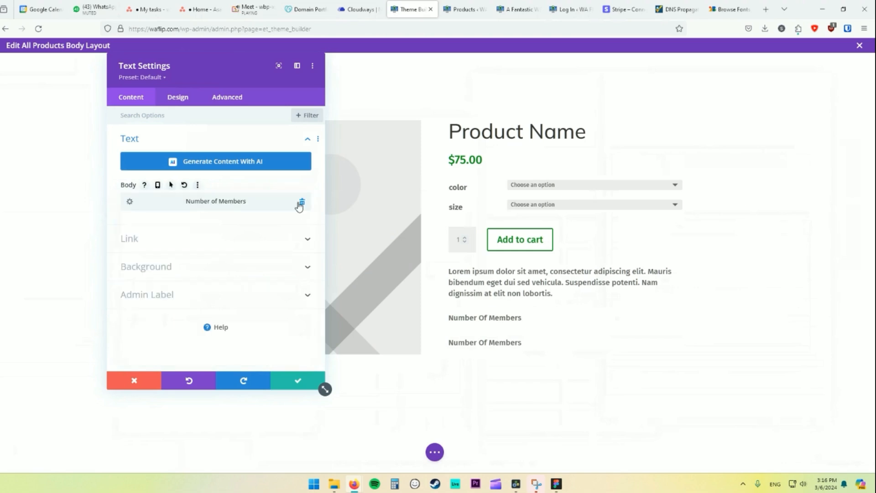
{"action": "left_click", "coordinate": [299, 203]}
{"action": "left_click", "coordinate": [302, 271]}
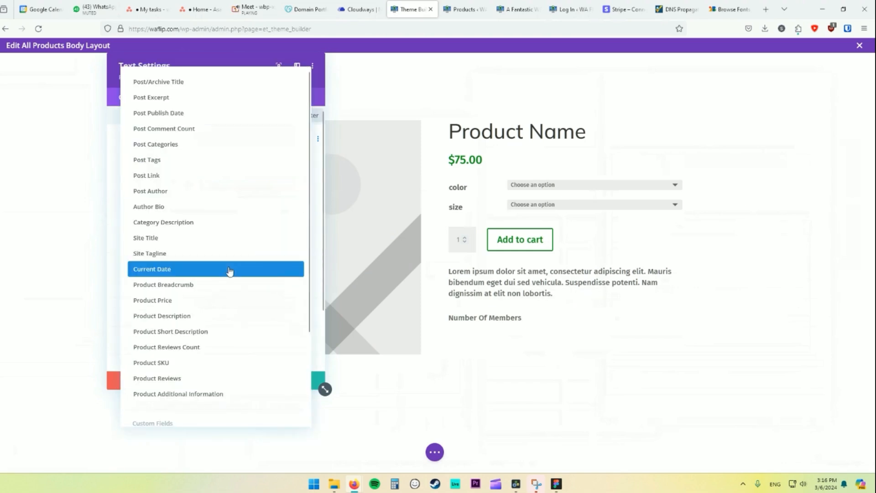
{"action": "scroll", "coordinate": [226, 288], "scroll_direction": "down", "scroll_amount": 3}
{"action": "left_click", "coordinate": [144, 405]}
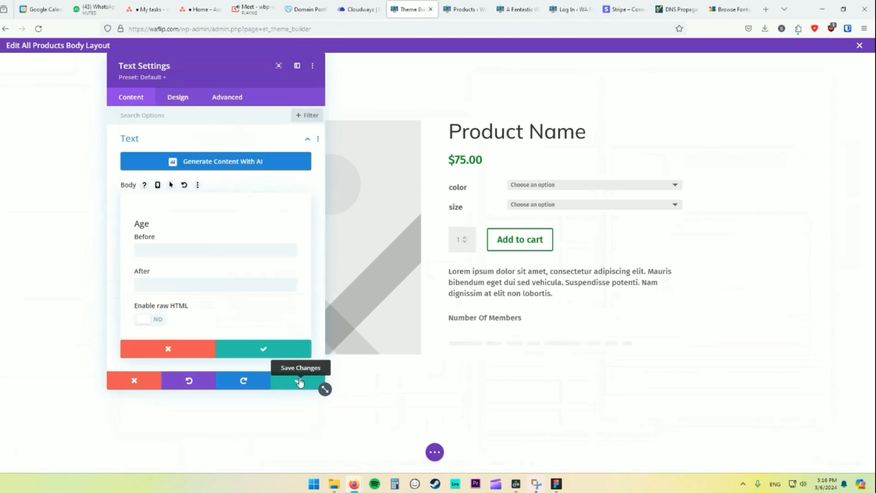
{"action": "left_click", "coordinate": [280, 351]}
{"action": "left_click", "coordinate": [296, 382]}
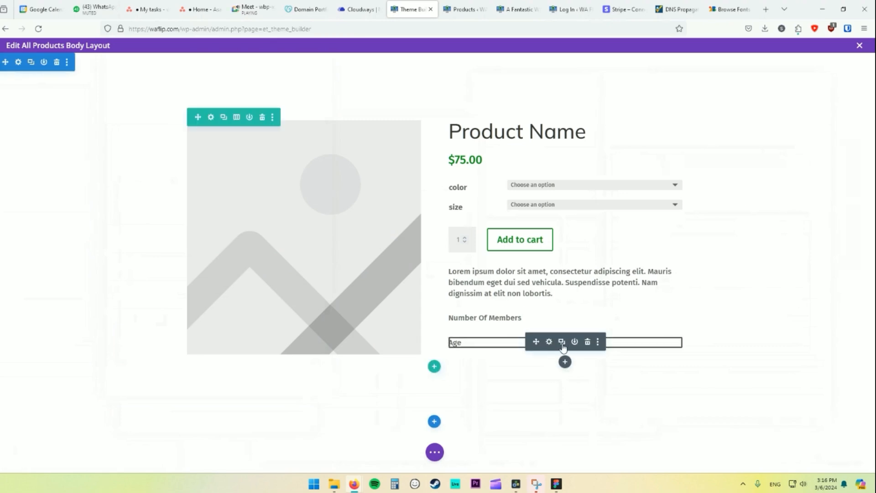
Duplicate the Age text module, replace the copy's dynamic content with the ACF Area Codes field, and save it
{"action": "left_click", "coordinate": [562, 344]}
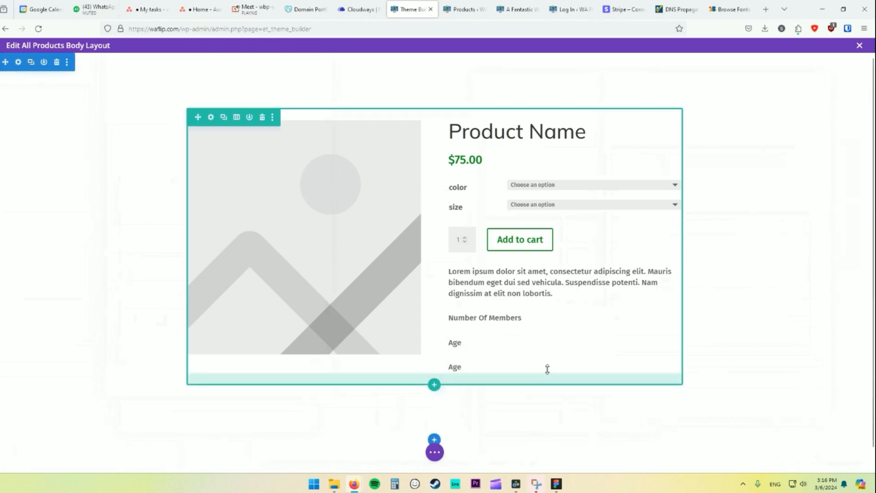
{"action": "left_click", "coordinate": [548, 365]}
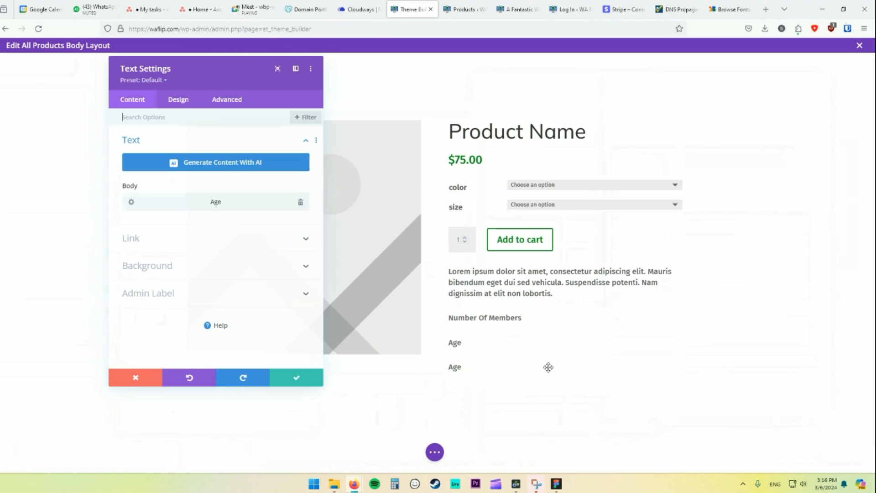
{"action": "left_click", "coordinate": [302, 203]}
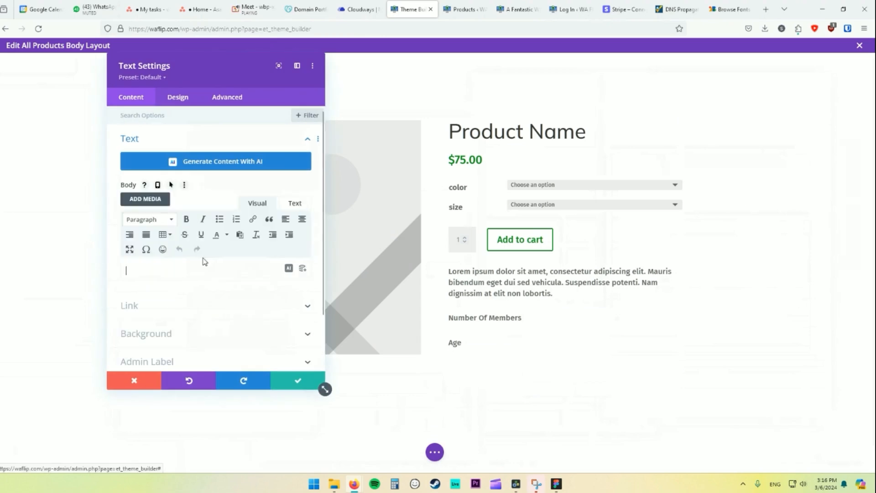
{"action": "left_click", "coordinate": [303, 272]}
{"action": "scroll", "coordinate": [303, 274], "scroll_direction": "down", "scroll_amount": 3}
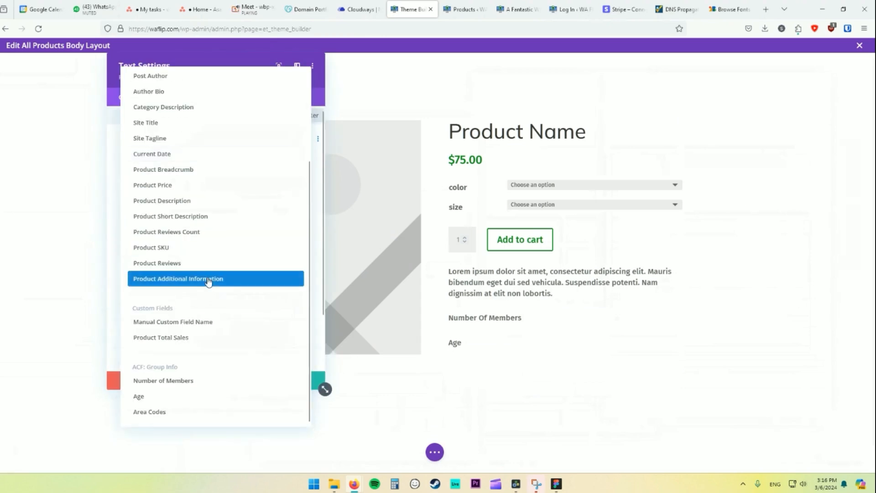
{"action": "left_click", "coordinate": [181, 412]}
{"action": "left_click", "coordinate": [265, 351]}
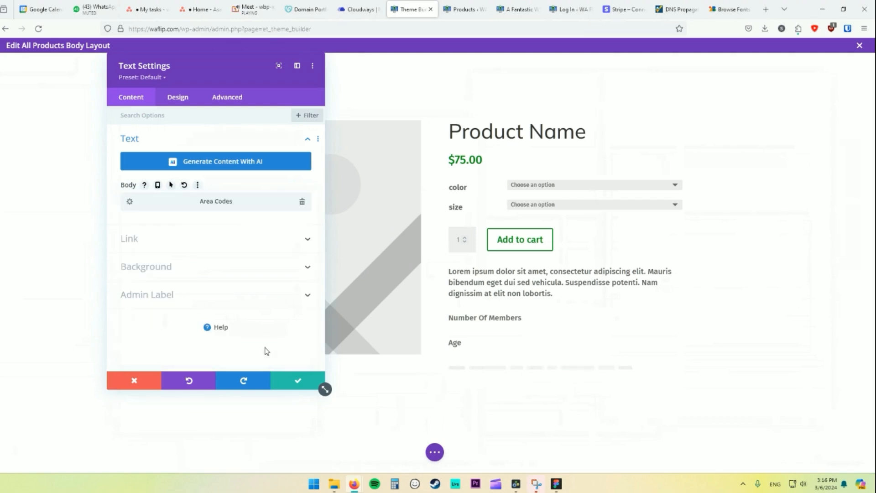
{"action": "left_click", "coordinate": [297, 380]}
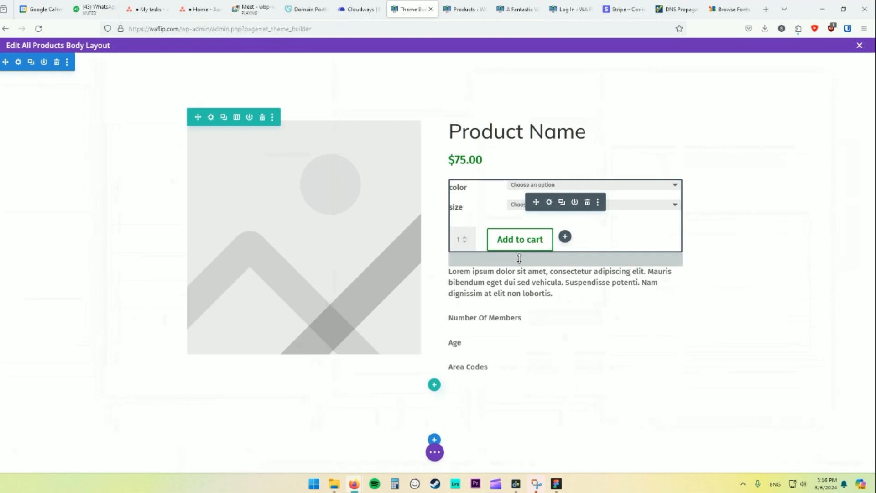
Look at the current A Fantastic WhatsApp Group product page, then save the All Products body layout
{"action": "left_click", "coordinate": [518, 9]}
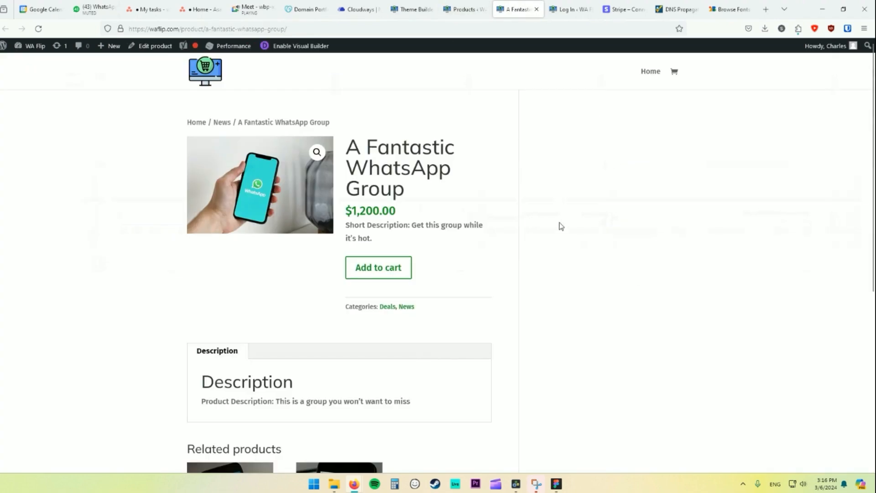
{"action": "left_click", "coordinate": [412, 9]}
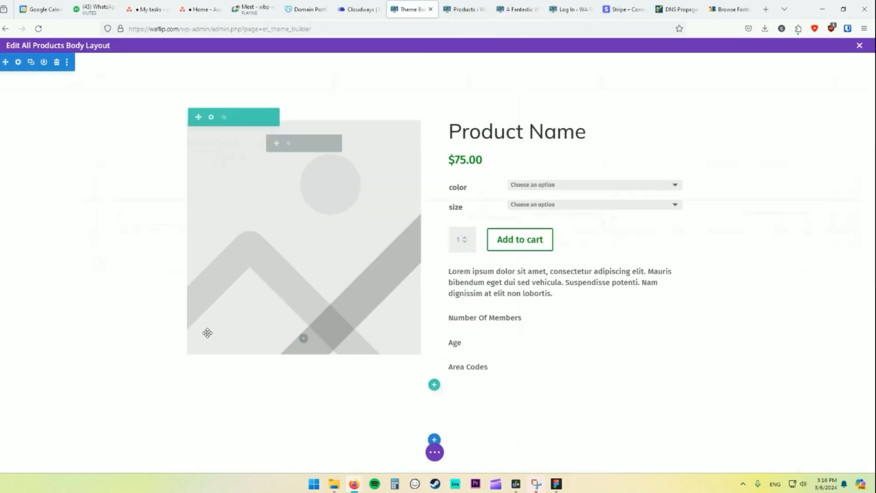
{"action": "left_click", "coordinate": [434, 454]}
{"action": "left_click", "coordinate": [849, 454]}
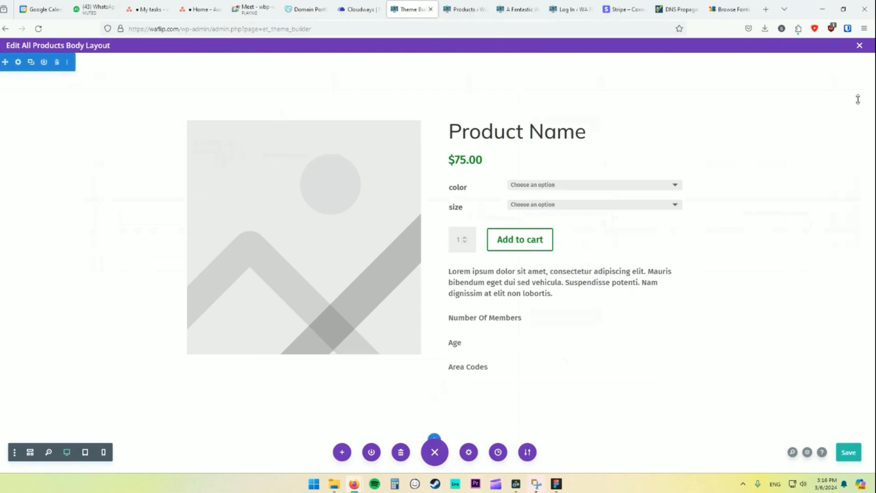
Move the product page's browser tab beside the Theme Builder tab and reload the product page
{"action": "left_click", "coordinate": [466, 6]}
{"action": "left_click_drag", "start_coordinate": [513, 7], "coordinate": [457, 7]}
{"action": "key", "text": "F5"}
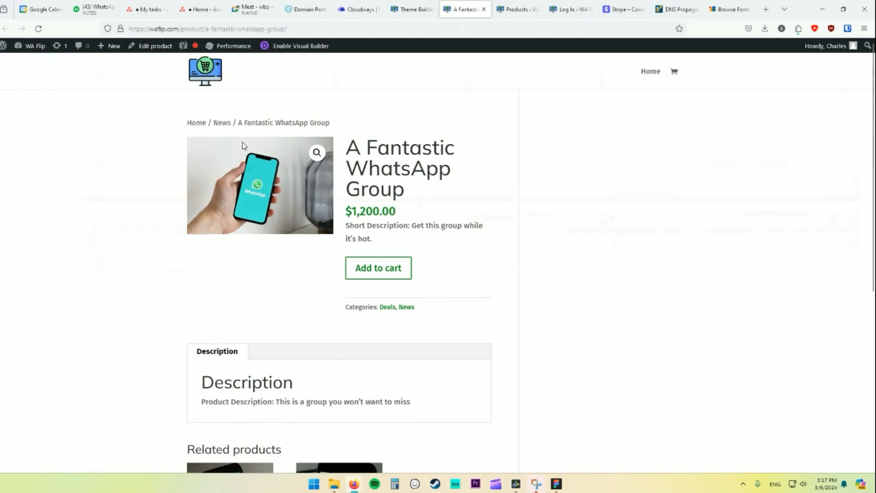
Close the All Products body layout editor and save the Theme Builder changes
{"action": "left_click", "coordinate": [431, 4]}
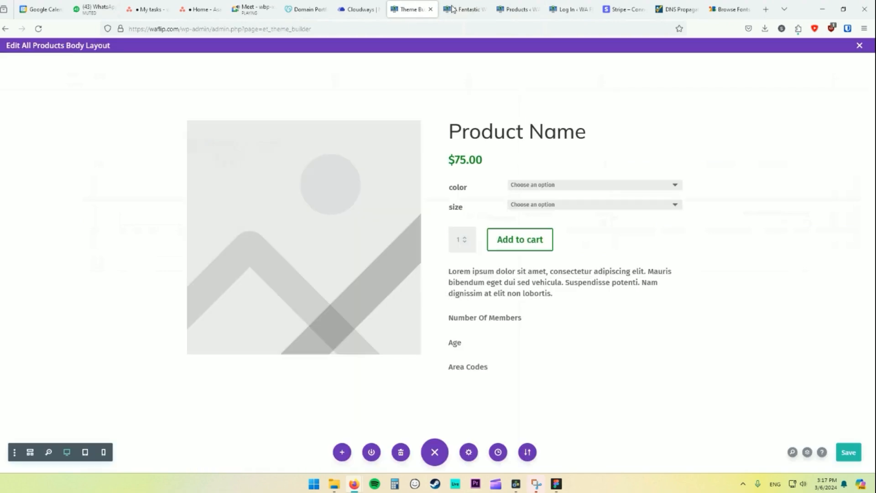
{"action": "left_click", "coordinate": [860, 46]}
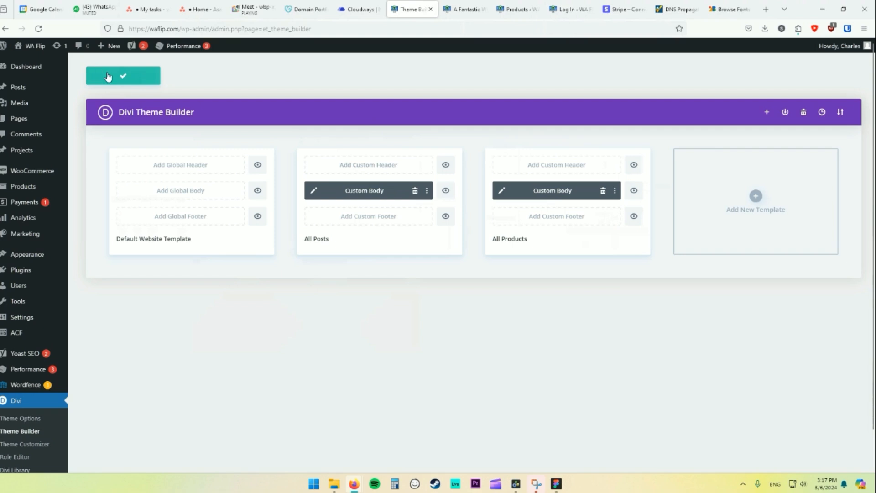
Reload the A Fantastic WhatsApp Group product page and check its title, Add to cart button, short description and ACF field values
{"action": "left_click", "coordinate": [486, 4]}
{"action": "key", "text": "F5"}
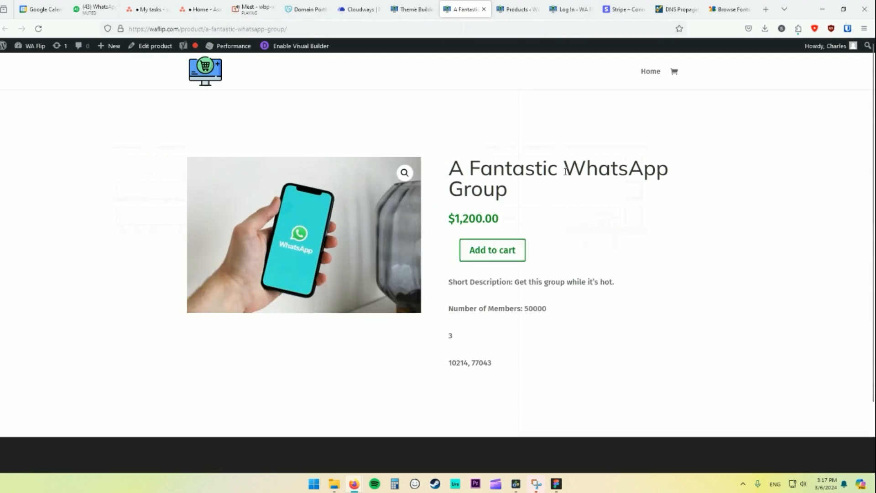
{"action": "triple_click", "coordinate": [495, 171]}
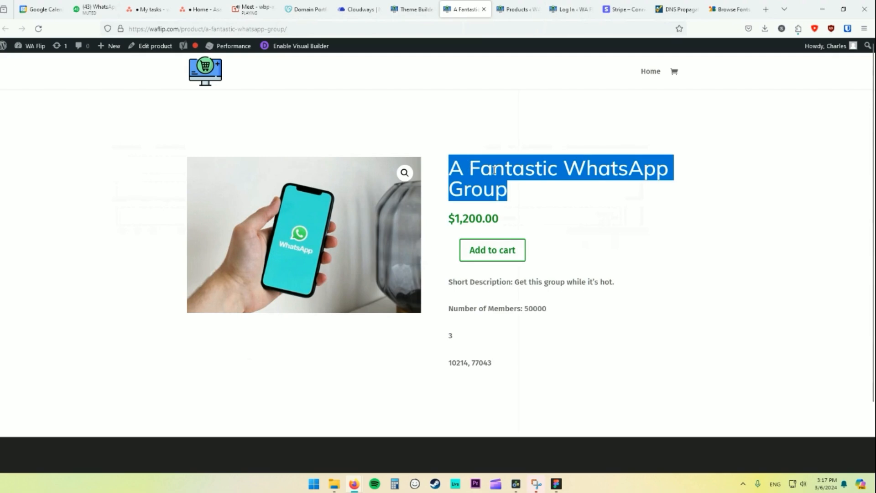
{"action": "left_click", "coordinate": [493, 260]}
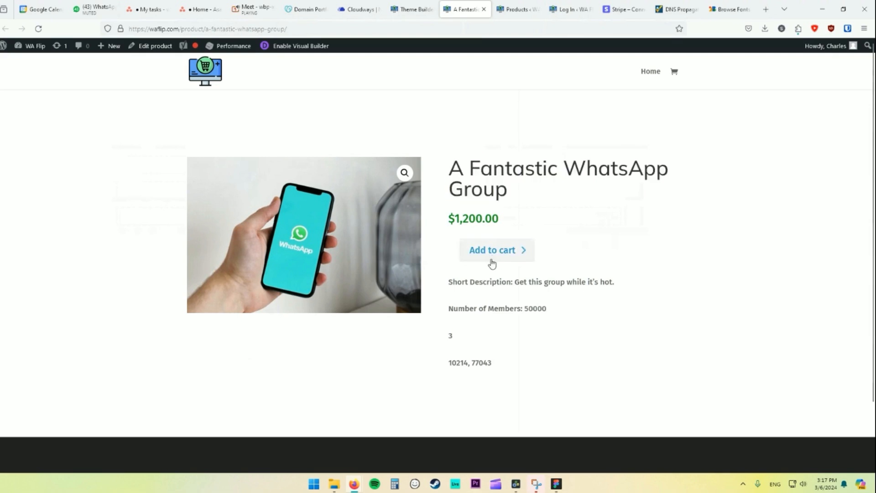
{"action": "triple_click", "coordinate": [516, 283]}
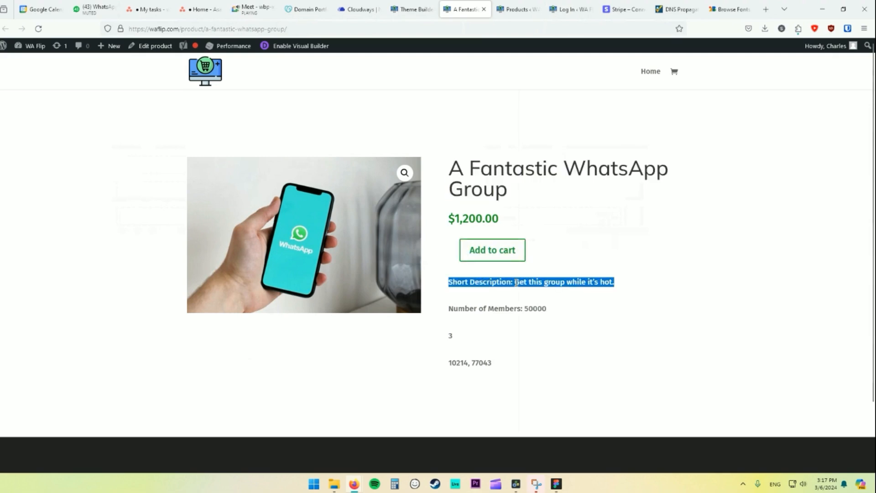
{"action": "left_click", "coordinate": [528, 309]}
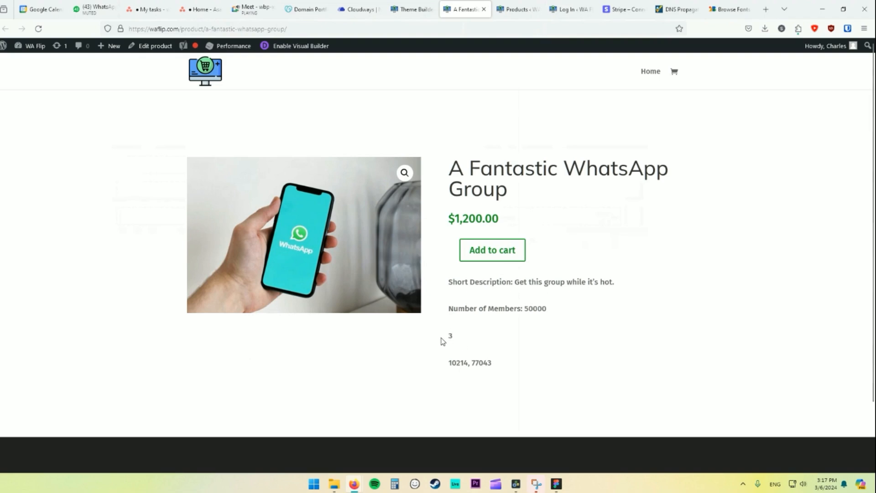
{"action": "triple_click", "coordinate": [533, 308]}
{"action": "double_click", "coordinate": [533, 308]}
Reopen the All Products custom body and set the Age field's Before text to "Age:"
{"action": "key", "text": "ctrl+shift+Tab"}
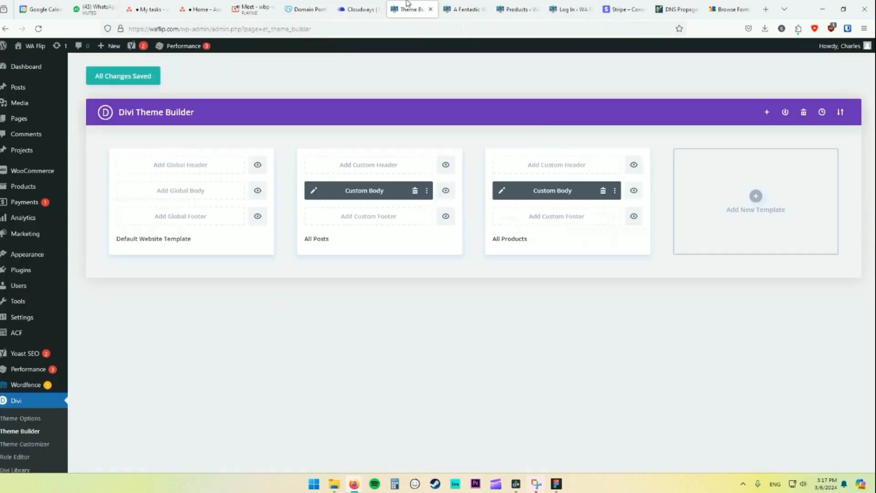
{"action": "left_click", "coordinate": [502, 190]}
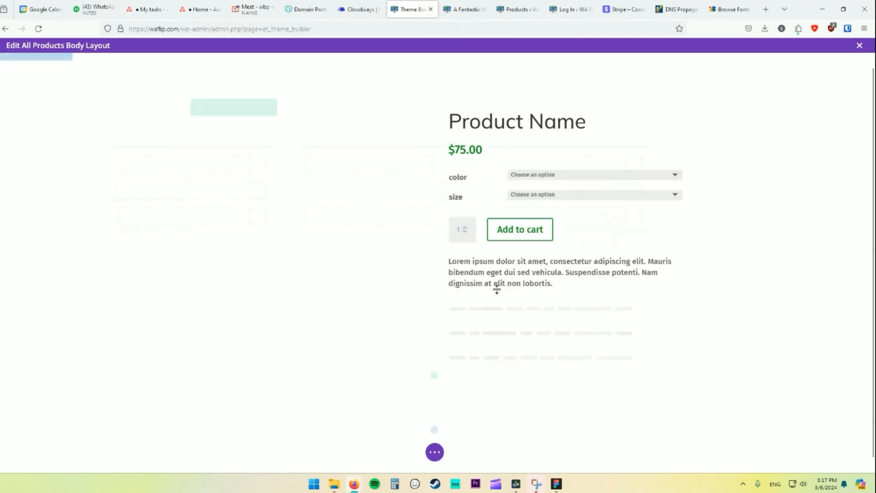
{"action": "left_click", "coordinate": [553, 333]}
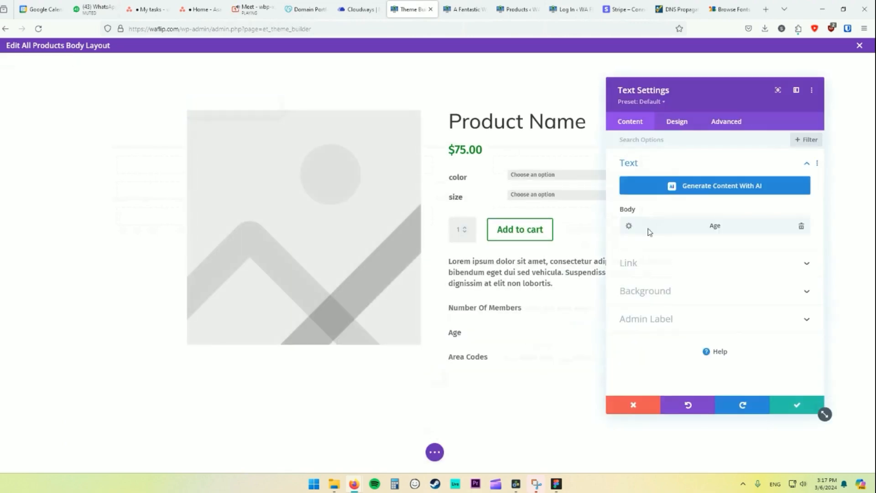
{"action": "left_click", "coordinate": [631, 227]}
{"action": "left_click", "coordinate": [644, 273]}
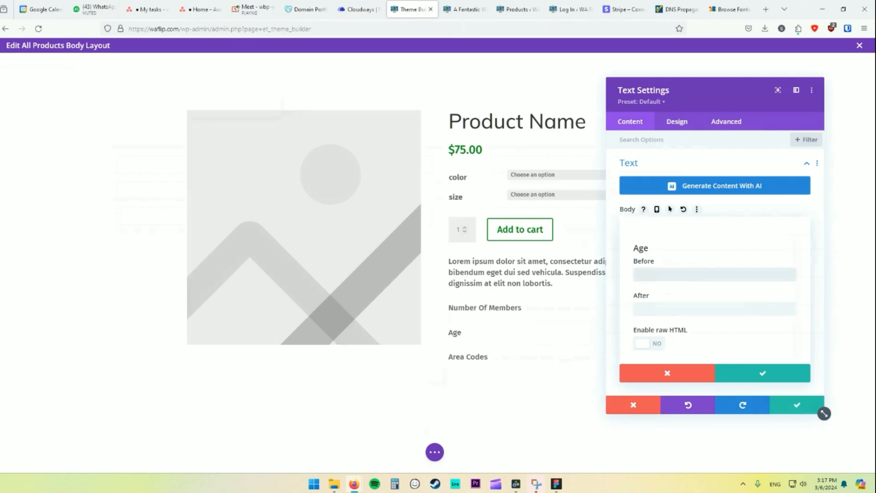
{"action": "type", "text": "Age:"}
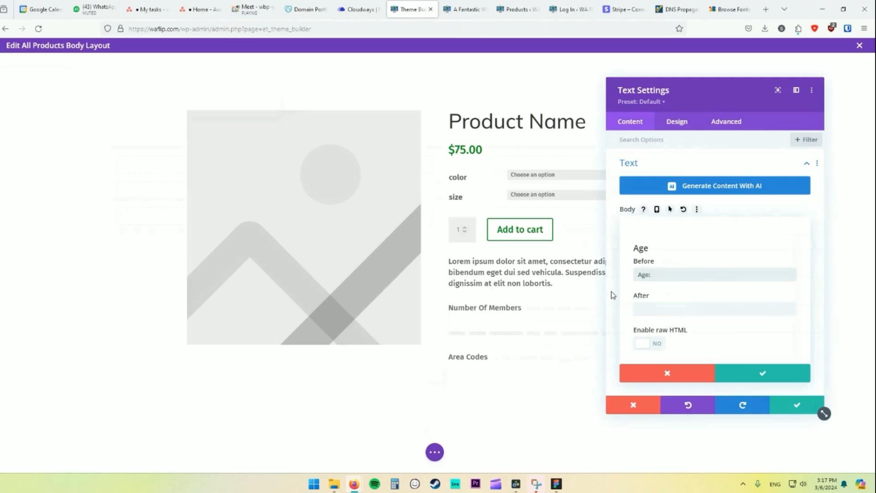
{"action": "left_click", "coordinate": [750, 373]}
{"action": "left_click", "coordinate": [456, 3]}
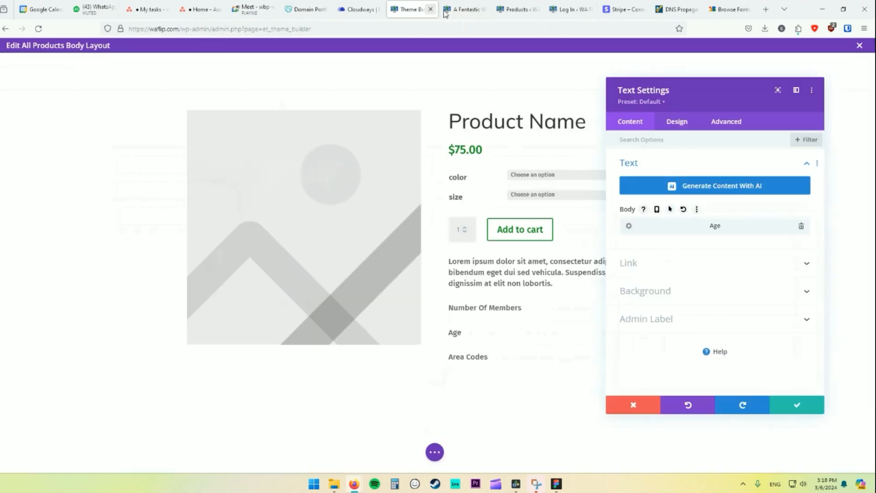
{"action": "left_click", "coordinate": [411, 9]}
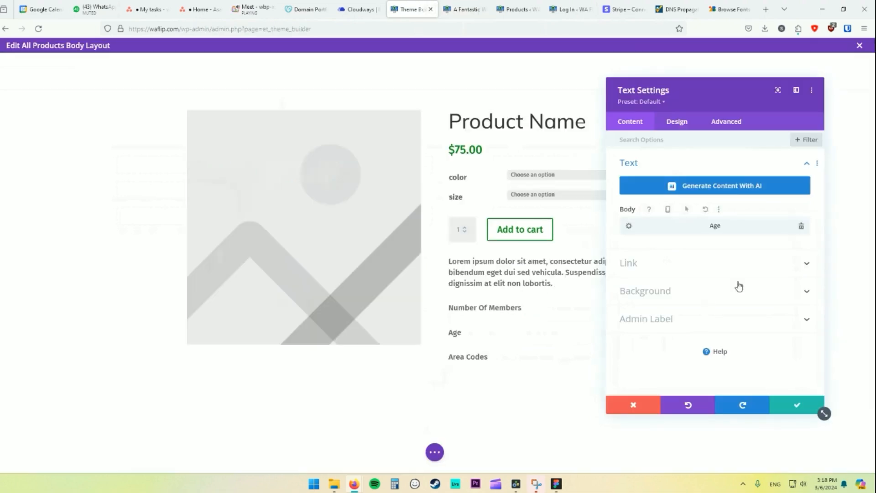
{"action": "left_click", "coordinate": [786, 403]}
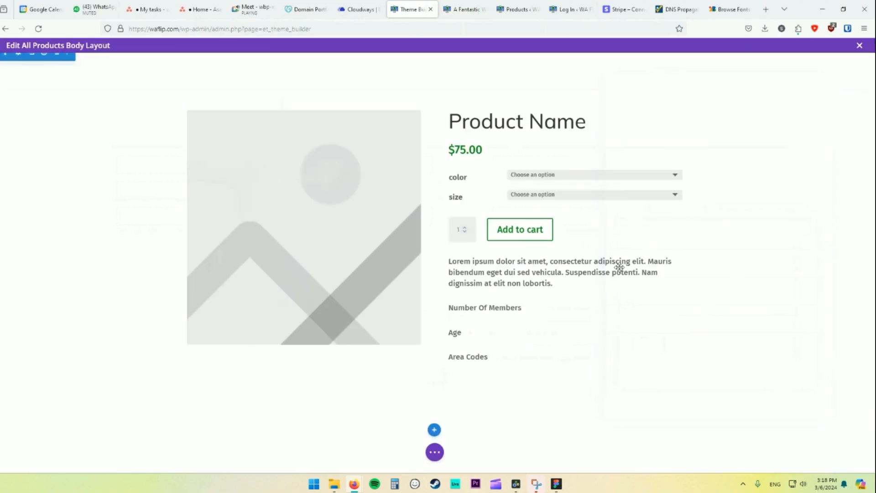
Set the Before text of the Area Codes field's dynamic content to "Area Codes:"
{"action": "left_click", "coordinate": [549, 357]}
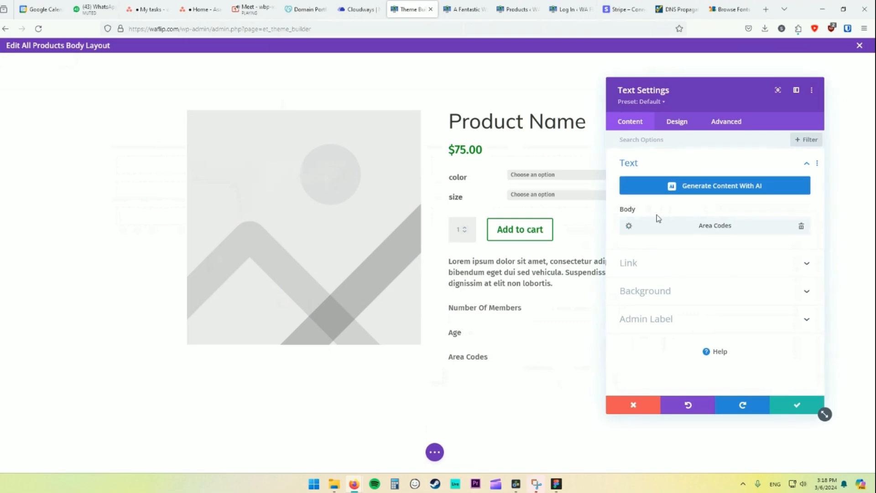
{"action": "left_click", "coordinate": [628, 226]}
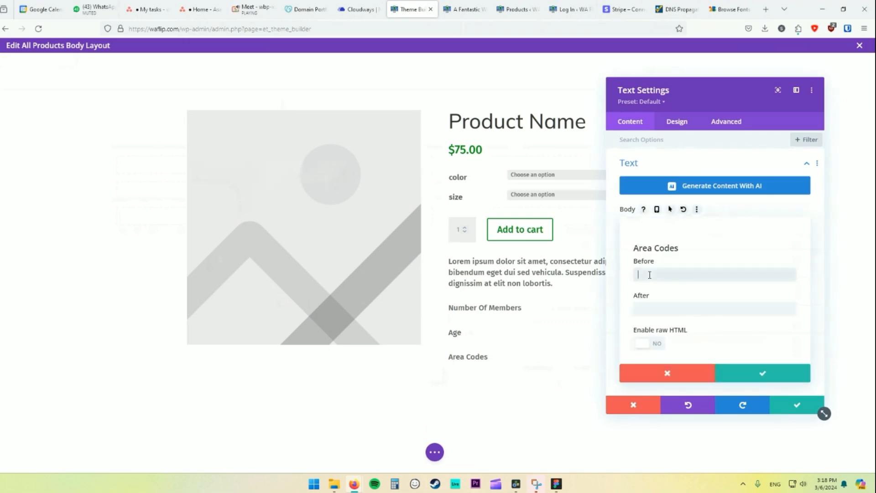
{"action": "type", "text": "Area Codes:"}
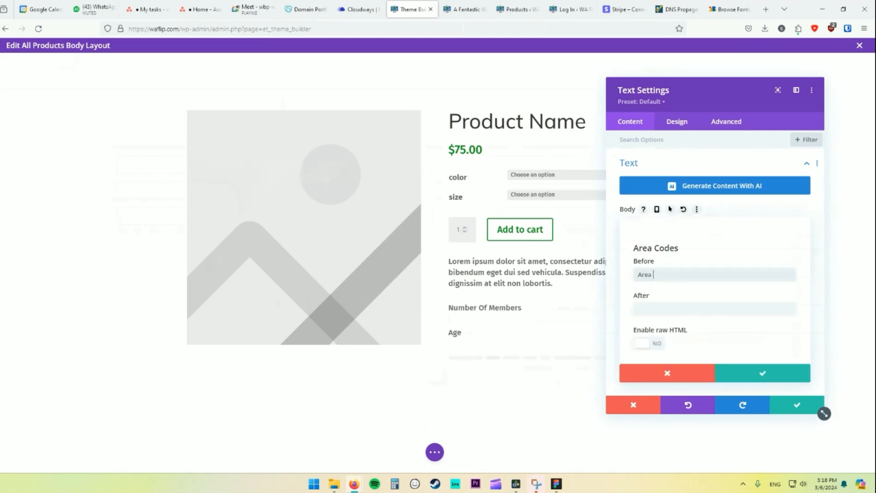
{"action": "left_click", "coordinate": [736, 374]}
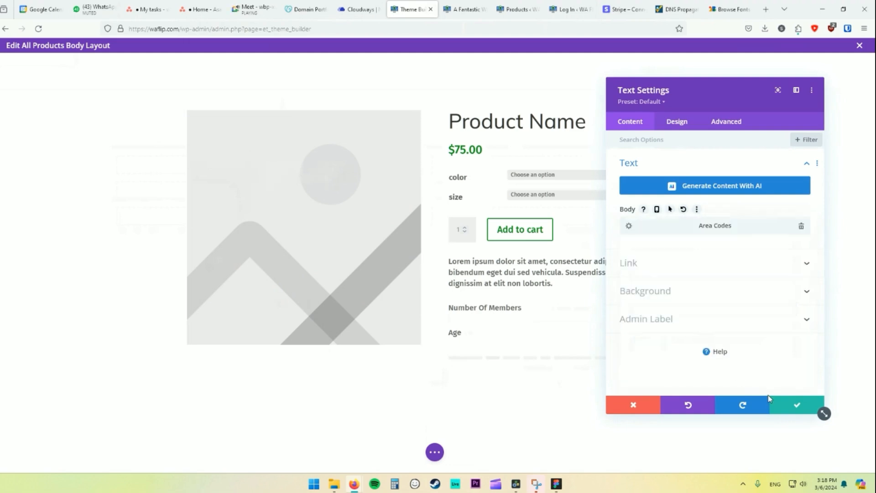
Set the Area Codes text module's font weight to Semi Bold and save the body layout
{"action": "left_click", "coordinate": [680, 122]}
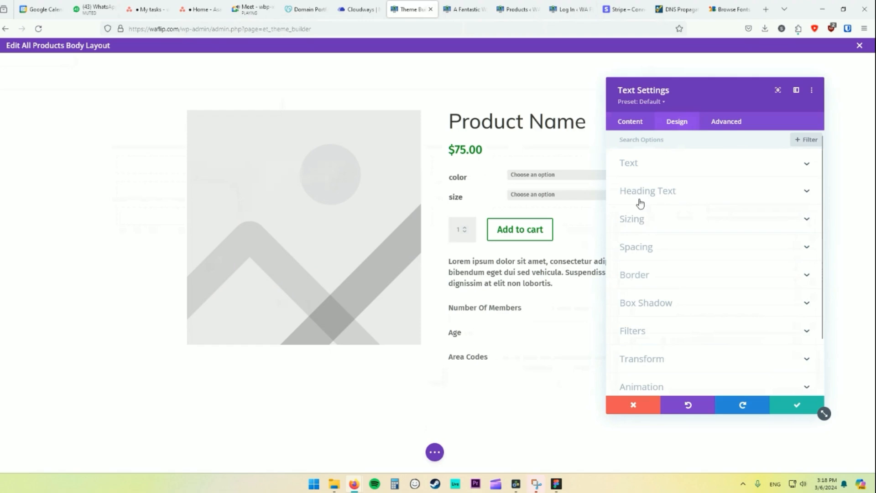
{"action": "left_click", "coordinate": [635, 163]}
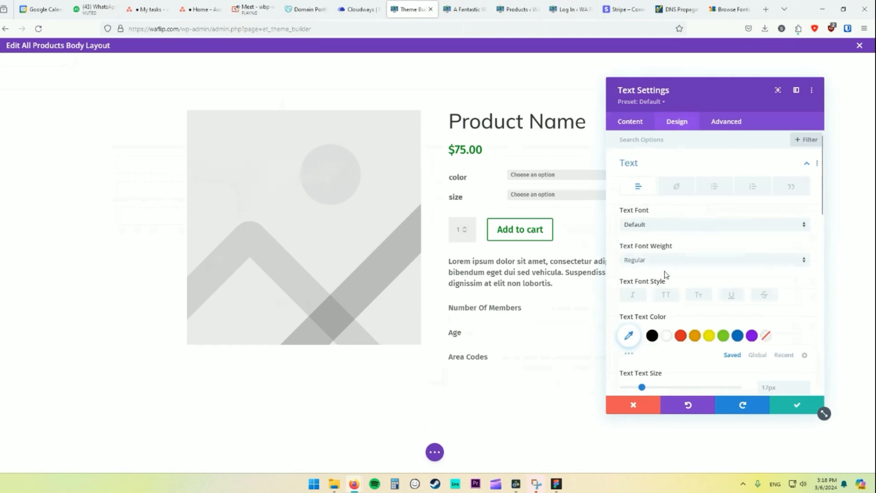
{"action": "scroll", "coordinate": [667, 318], "scroll_direction": "down", "scroll_amount": 3}
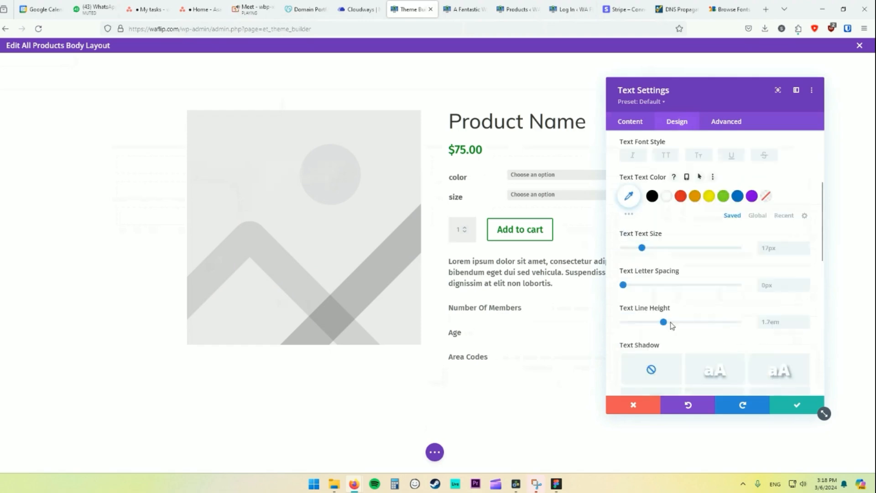
{"action": "scroll", "coordinate": [703, 304], "scroll_direction": "up", "scroll_amount": 3}
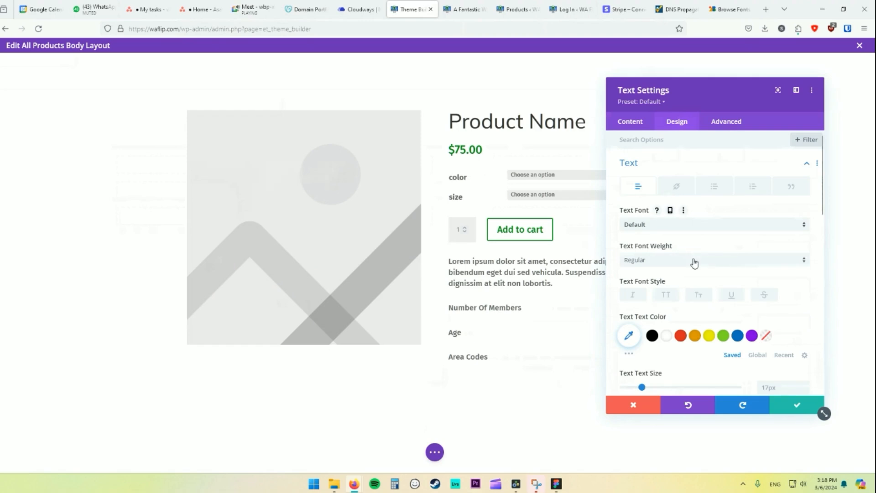
{"action": "left_click", "coordinate": [694, 264]}
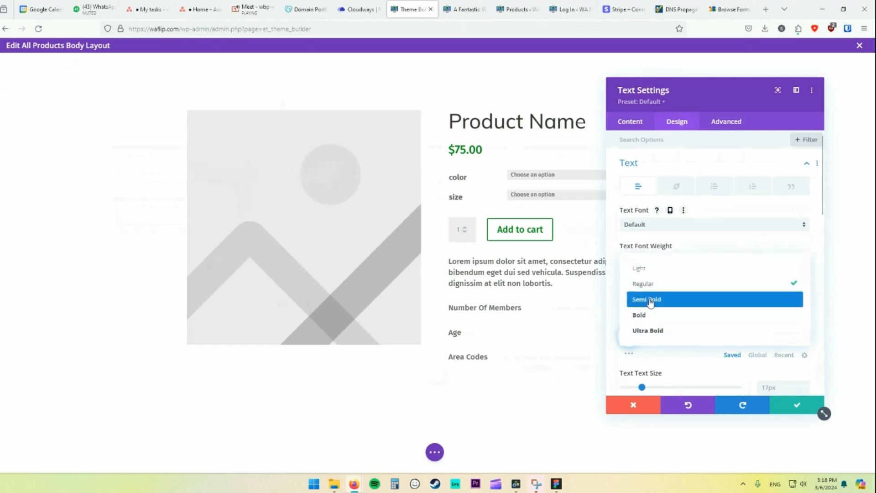
{"action": "left_click", "coordinate": [650, 302]}
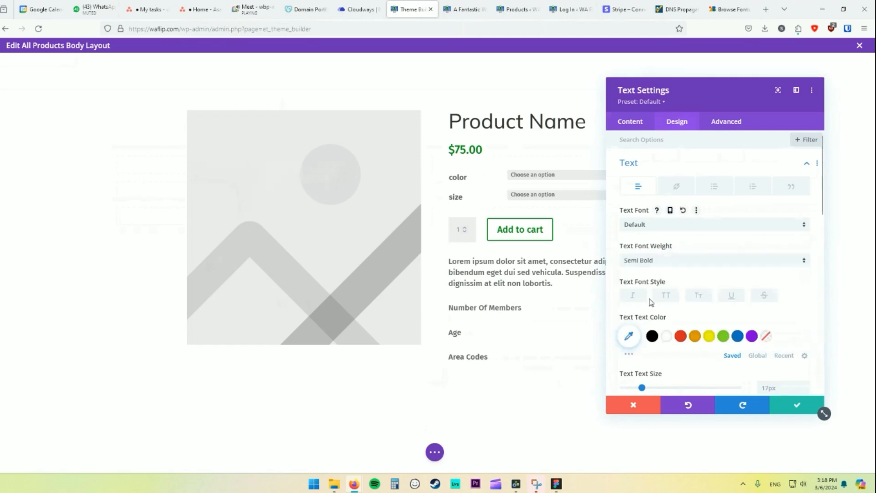
{"action": "left_click", "coordinate": [797, 407]}
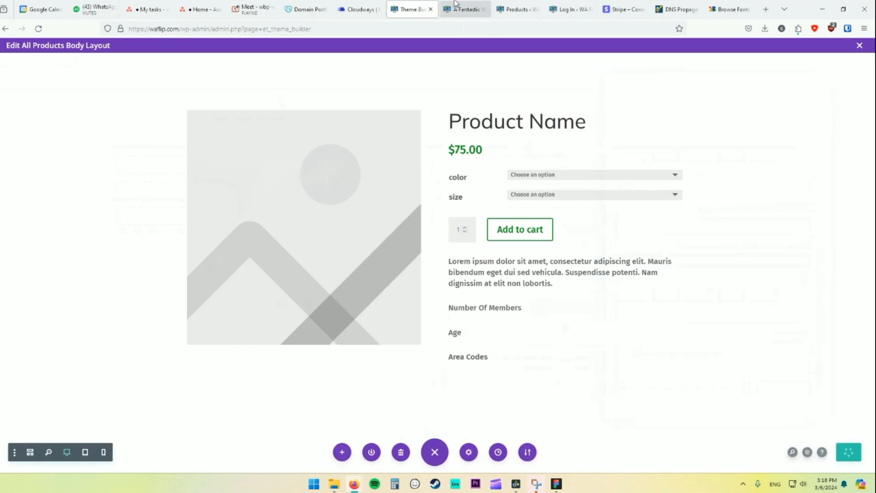
Check the Age and Area Codes labels on the A Fantastic WhatsApp Group product page, then return to the Theme Builder
{"action": "left_click", "coordinate": [457, 5]}
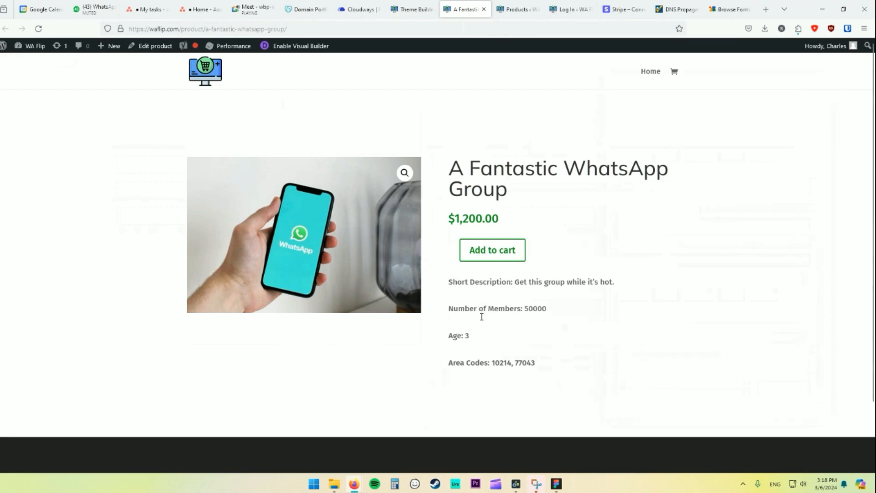
{"action": "left_click", "coordinate": [520, 9]}
{"action": "left_click", "coordinate": [486, 6]}
{"action": "left_click", "coordinate": [411, 9]}
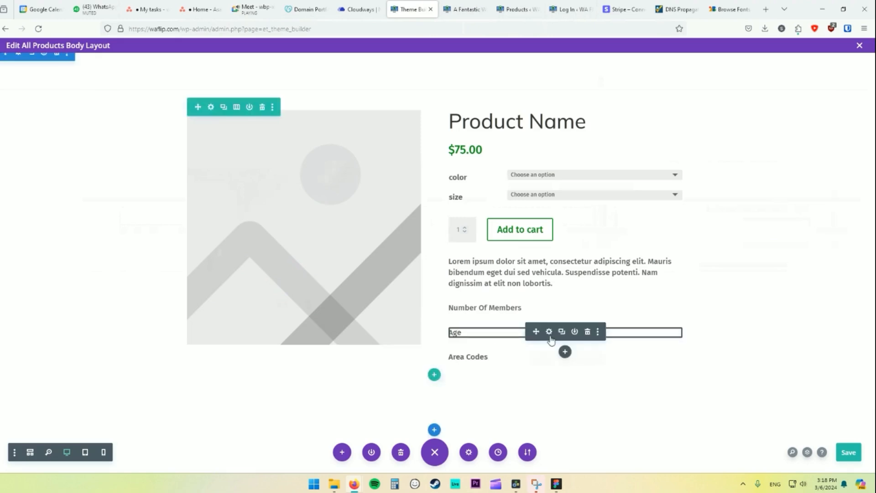
Add "years" as the Age field's After text and save the body layout
{"action": "left_click", "coordinate": [548, 332]}
{"action": "left_click", "coordinate": [629, 226]}
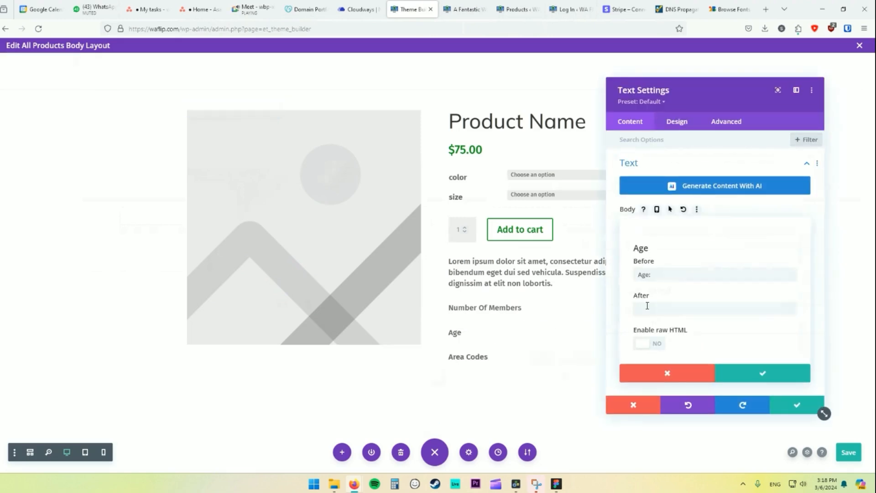
{"action": "left_click", "coordinate": [645, 307]}
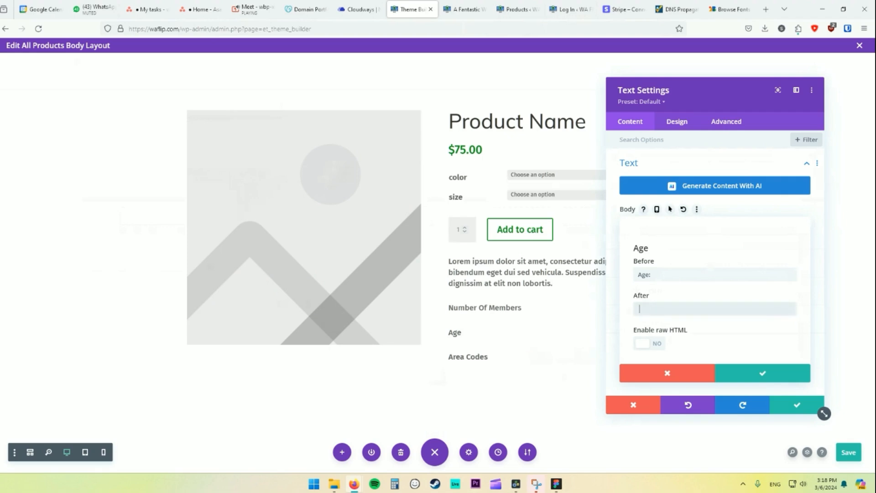
{"action": "type", "text": "years"}
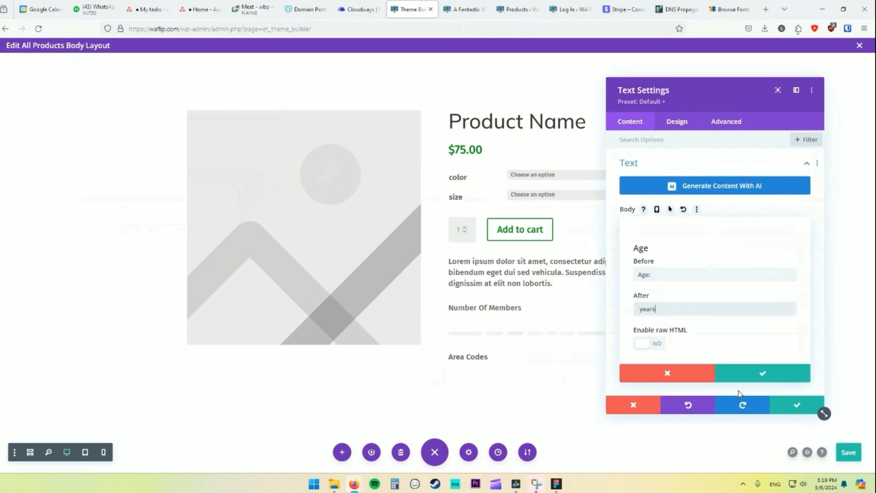
{"action": "left_click", "coordinate": [731, 372]}
{"action": "left_click", "coordinate": [797, 405]}
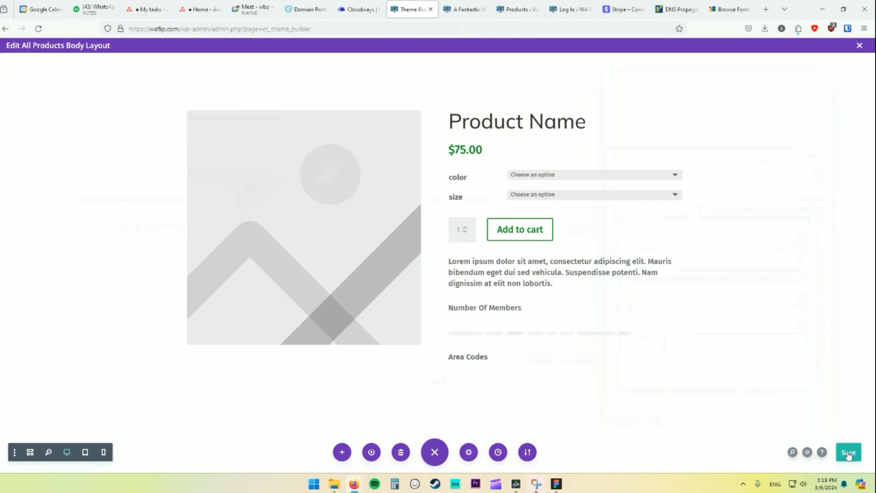
Reload the A Fantastic WhatsApp Group product page and check how its Age line is displayed
{"action": "left_click", "coordinate": [464, 9]}
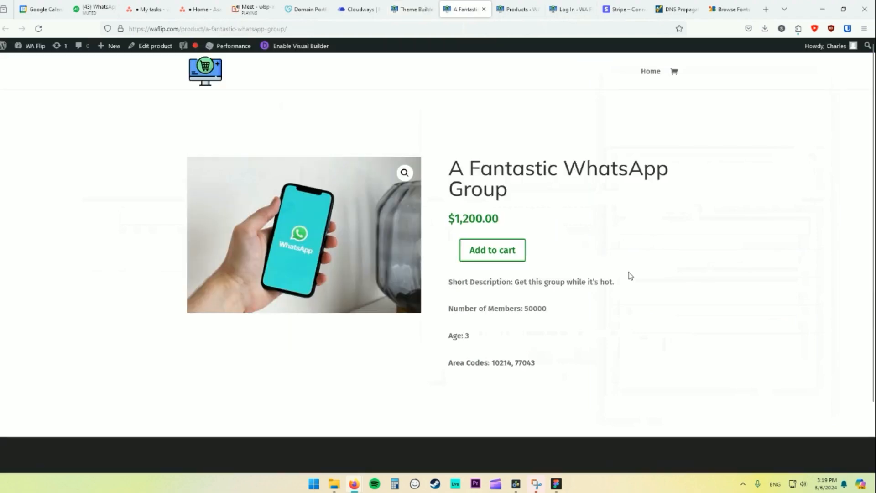
{"action": "key", "text": "F5"}
{"action": "scroll", "coordinate": [492, 246], "scroll_direction": "down", "scroll_amount": 2}
{"action": "scroll", "coordinate": [508, 258], "scroll_direction": "up", "scroll_amount": 2}
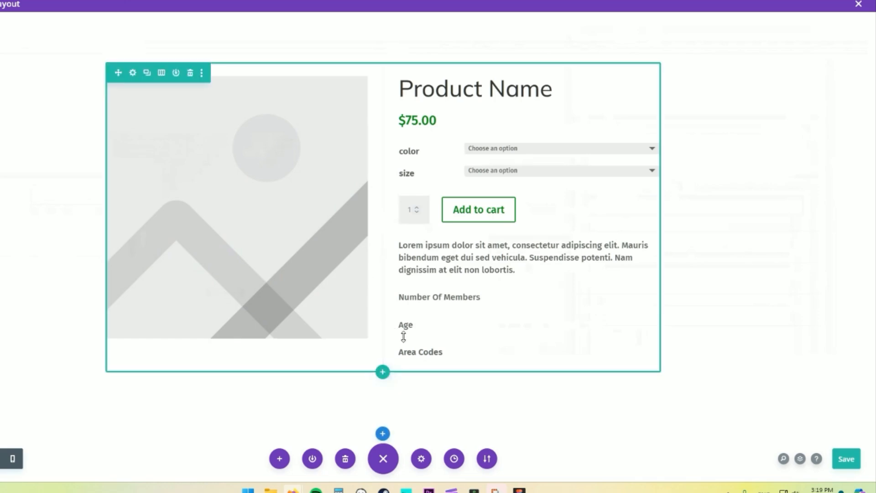
Add a Woo Breadcrumbs module above the product image and save the body layout
{"action": "mouse_move", "coordinate": [256, 294]}
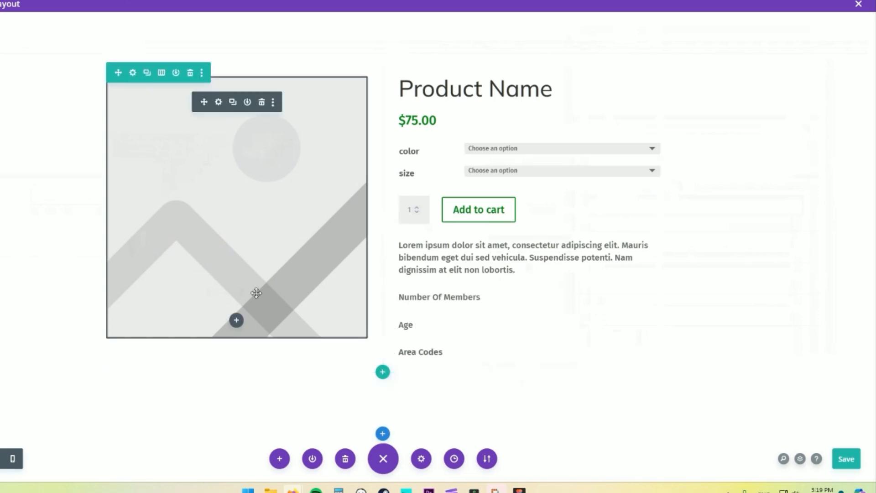
{"action": "left_click", "coordinate": [236, 321]}
{"action": "type", "text": "b"}
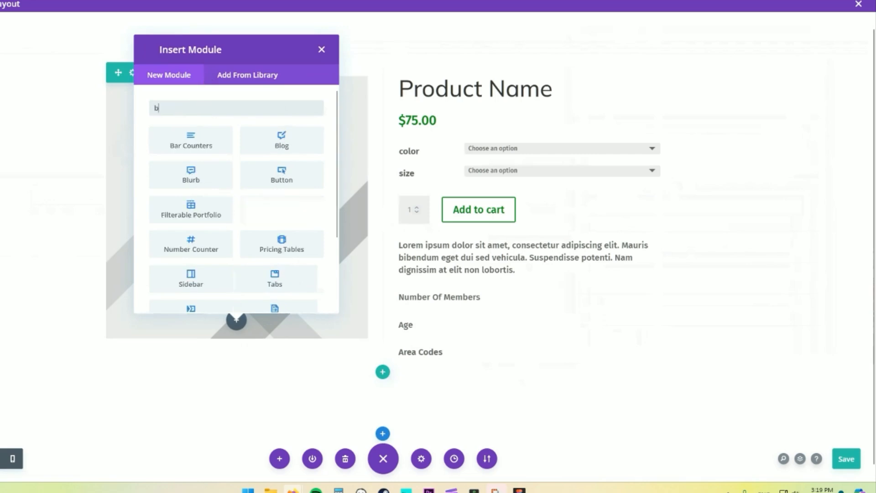
{"action": "type", "text": "read"}
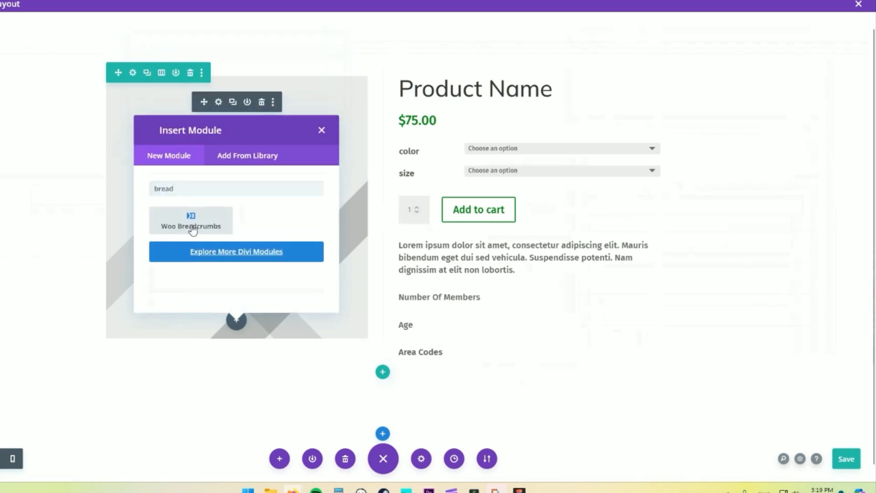
{"action": "left_click", "coordinate": [191, 224]}
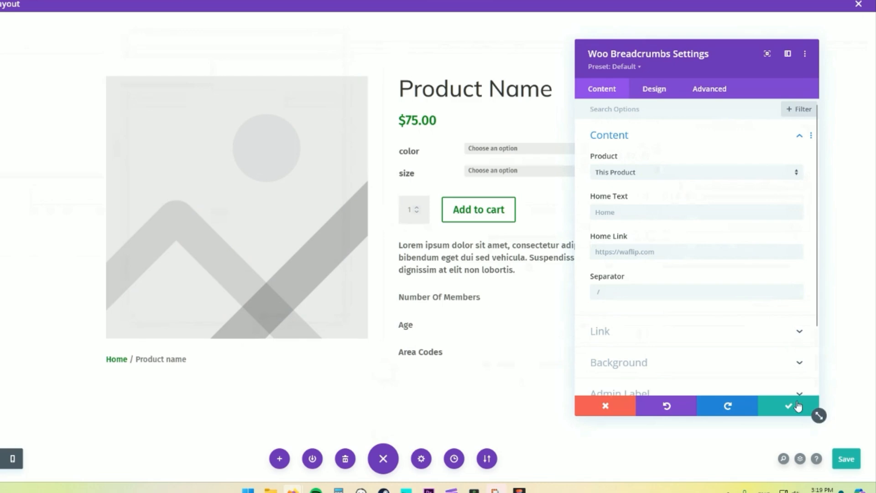
{"action": "left_click", "coordinate": [796, 401]}
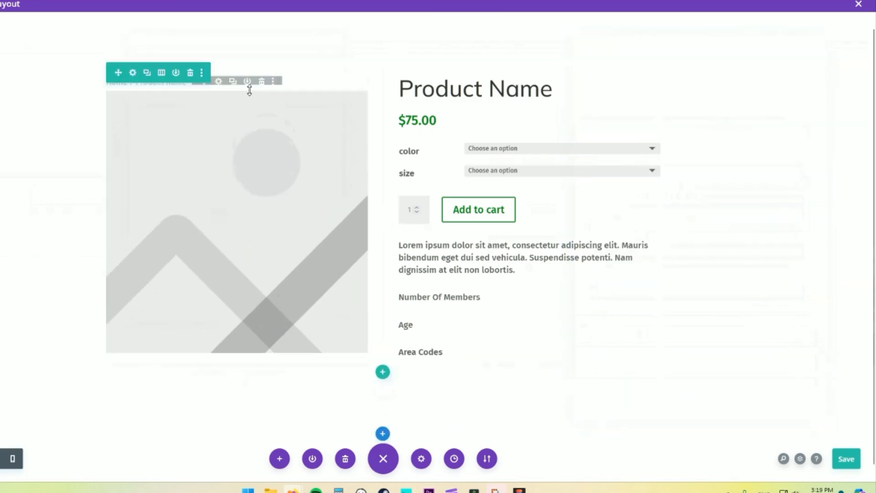
{"action": "left_click", "coordinate": [846, 459]}
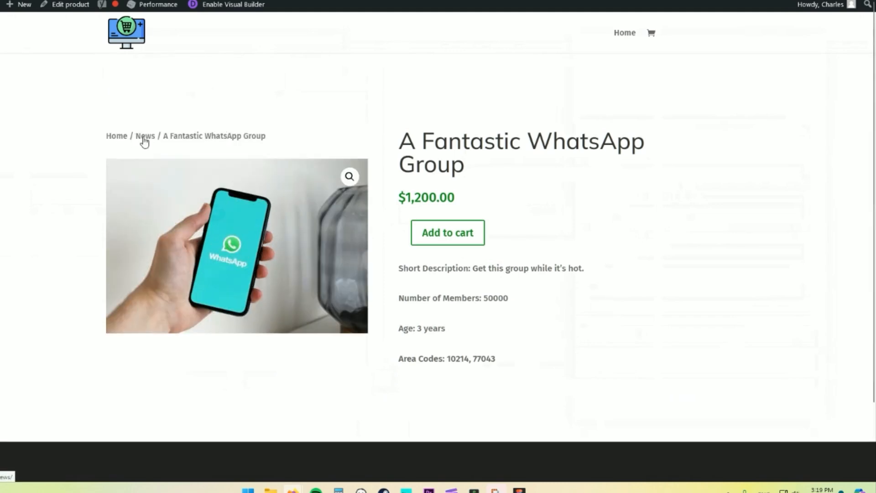
Follow the product breadcrumb's Home link, then review the Woo Breadcrumbs module's content settings in the body layout and close them
{"action": "left_click", "coordinate": [112, 137]}
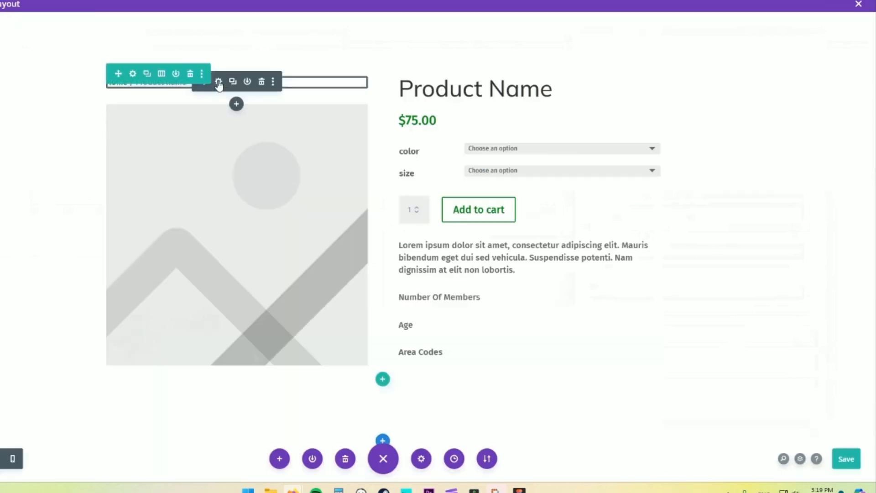
{"action": "left_click", "coordinate": [217, 81]}
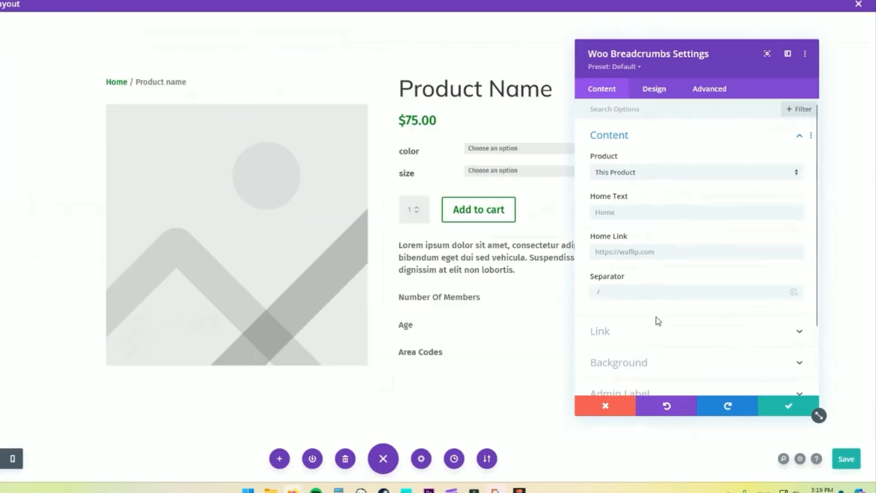
{"action": "left_click", "coordinate": [638, 336]}
{"action": "left_click", "coordinate": [611, 137]}
{"action": "scroll", "coordinate": [655, 367], "scroll_direction": "down", "scroll_amount": 3}
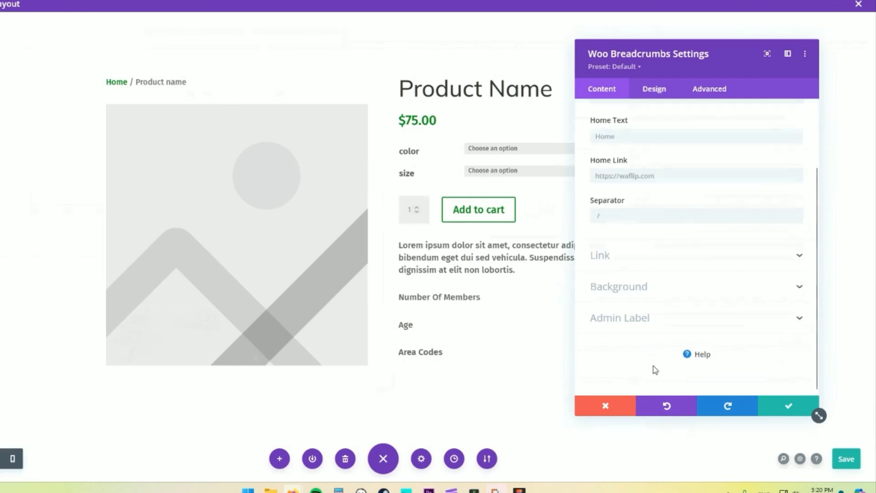
{"action": "left_click", "coordinate": [772, 405]}
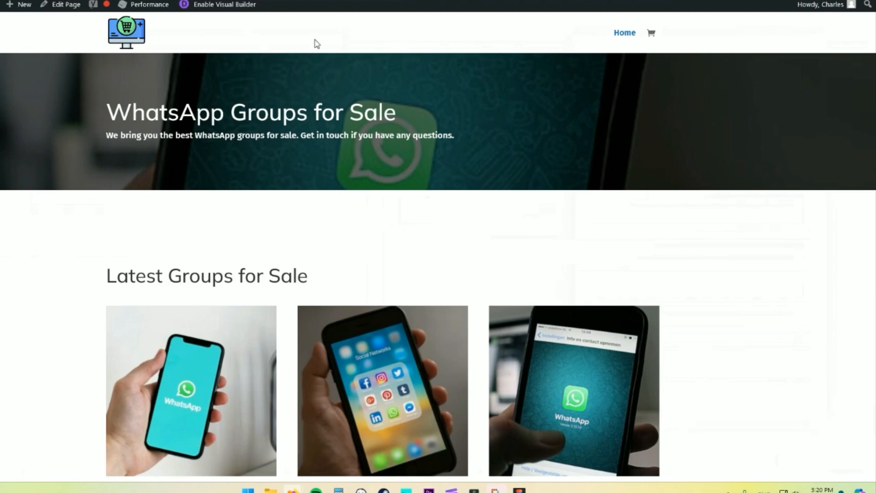
Open the An Awesome WhatsApp Group product from the home page and check its Number of Members, Age and Area Codes lines
{"action": "scroll", "coordinate": [287, 337], "scroll_direction": "down", "scroll_amount": 5}
{"action": "scroll", "coordinate": [355, 138], "scroll_direction": "up", "scroll_amount": 3}
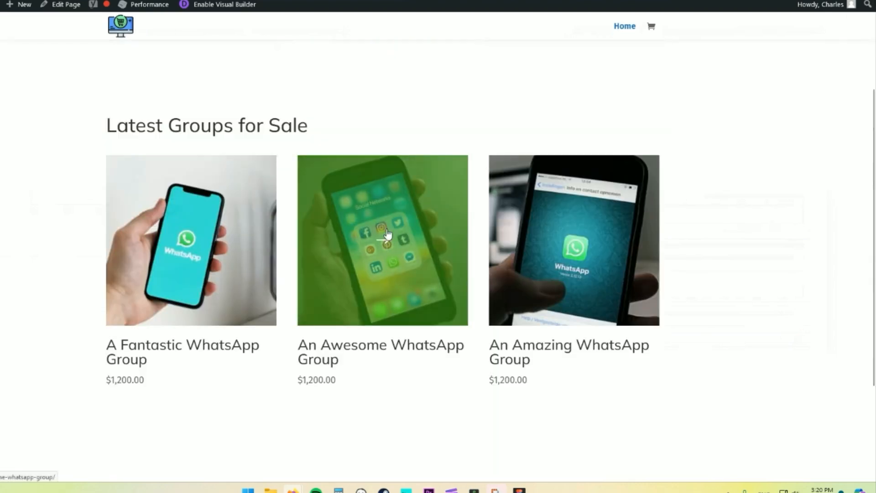
{"action": "left_click", "coordinate": [386, 234]}
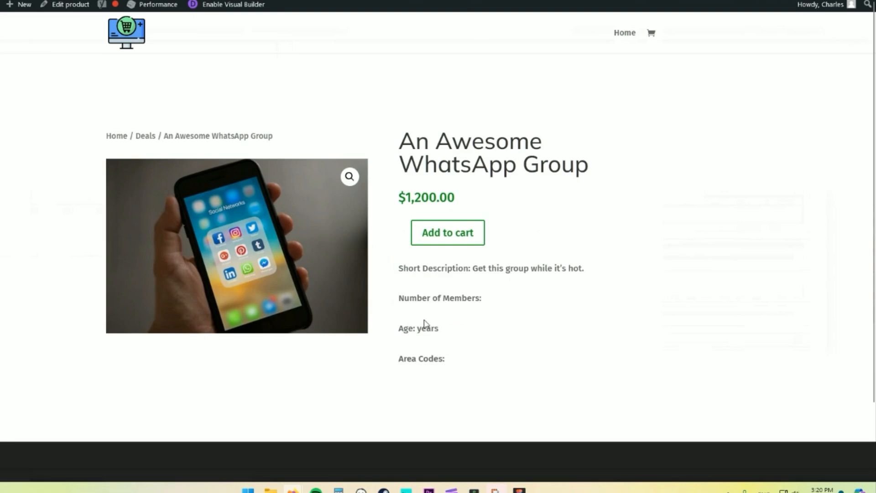
{"action": "triple_click", "coordinate": [421, 294]}
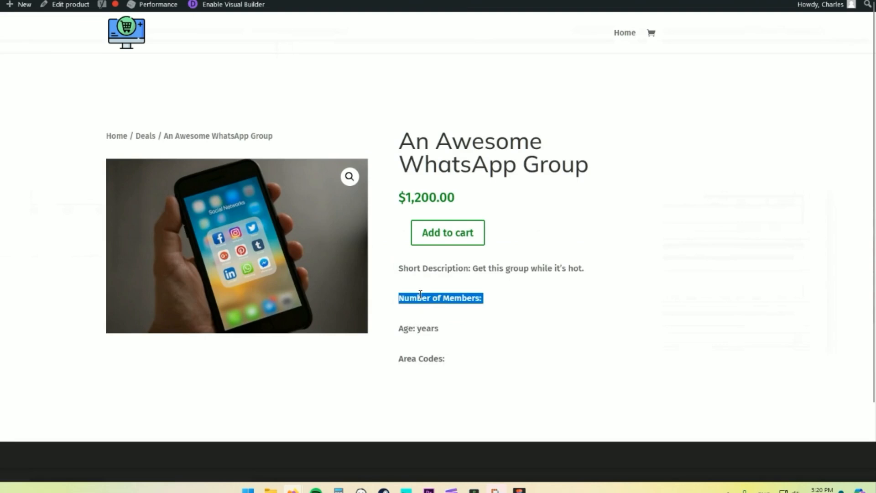
{"action": "left_click", "coordinate": [442, 358]}
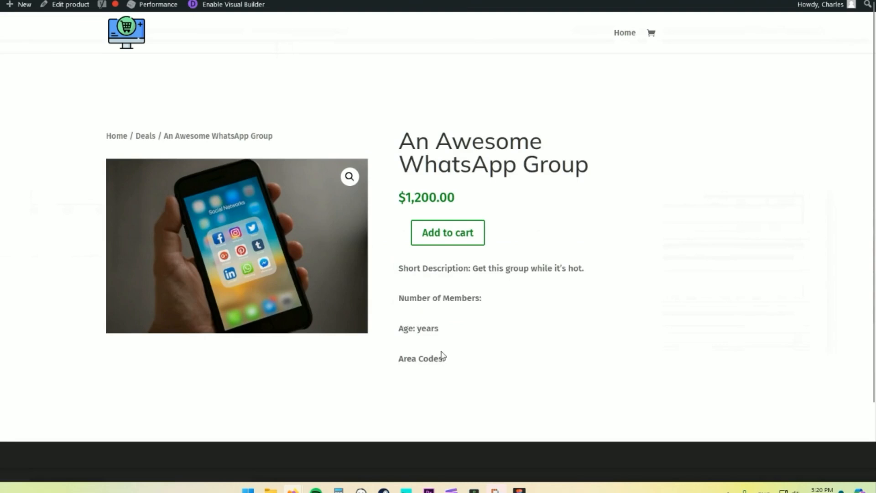
{"action": "double_click", "coordinate": [409, 299]}
{"action": "left_click", "coordinate": [430, 296]}
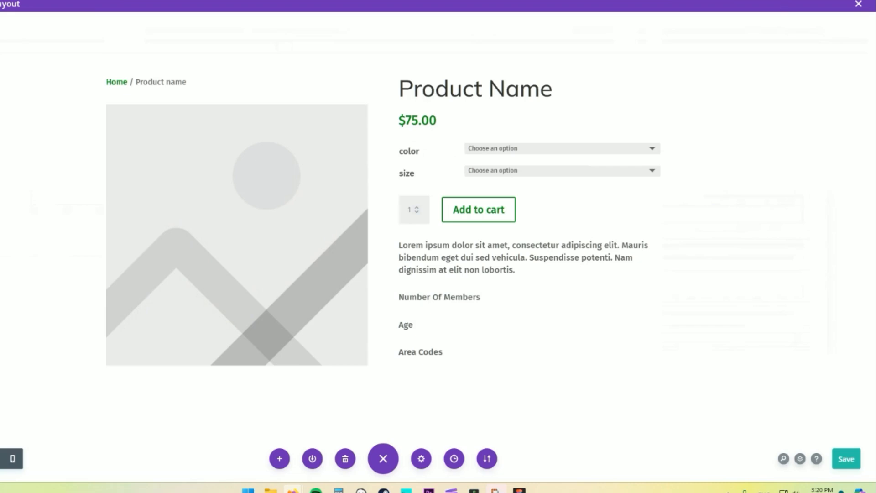
Save and exit the body layout, then open the ACF Group Info field group for editing
{"action": "left_click", "coordinate": [859, 4]}
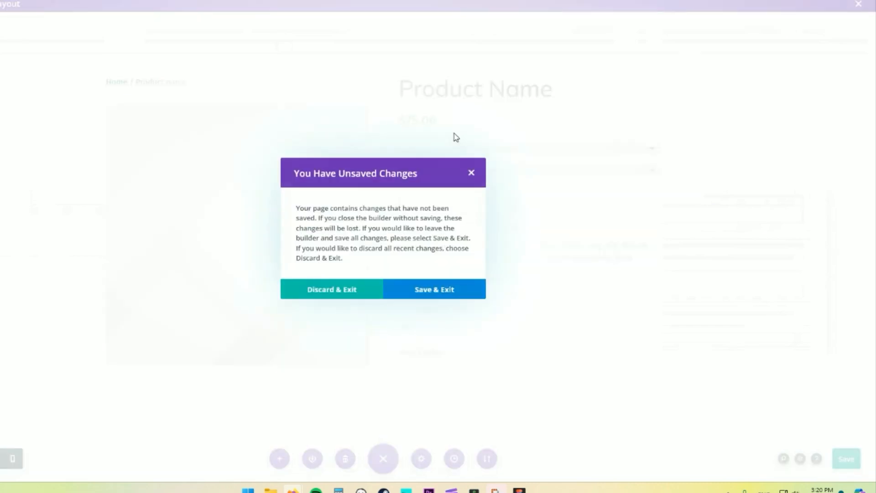
{"action": "left_click", "coordinate": [426, 292]}
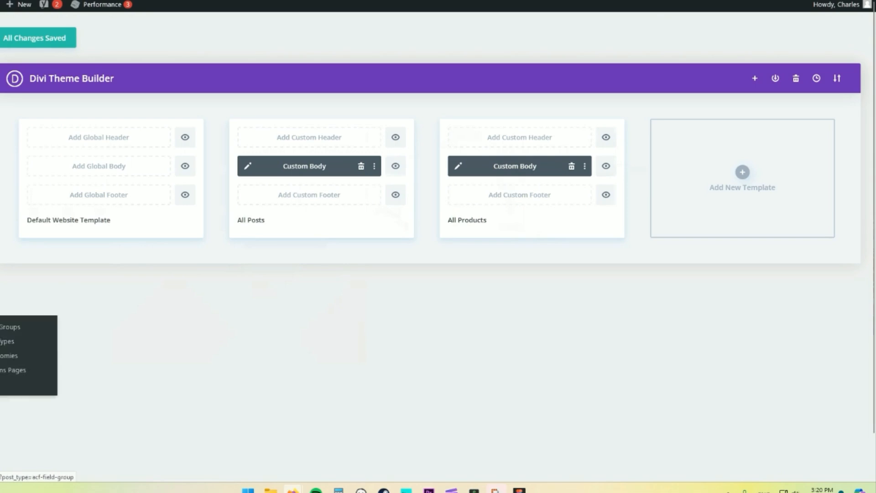
{"action": "left_click", "coordinate": [1, 327]}
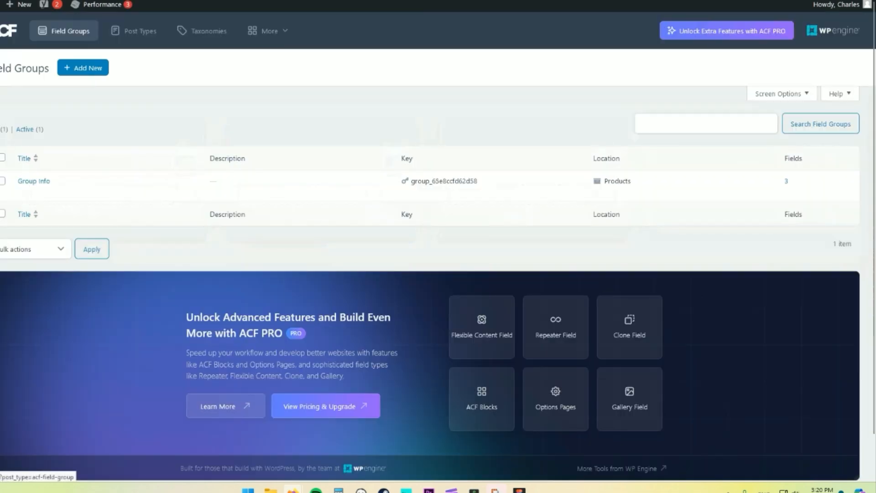
{"action": "mouse_move", "coordinate": [50, 192]}
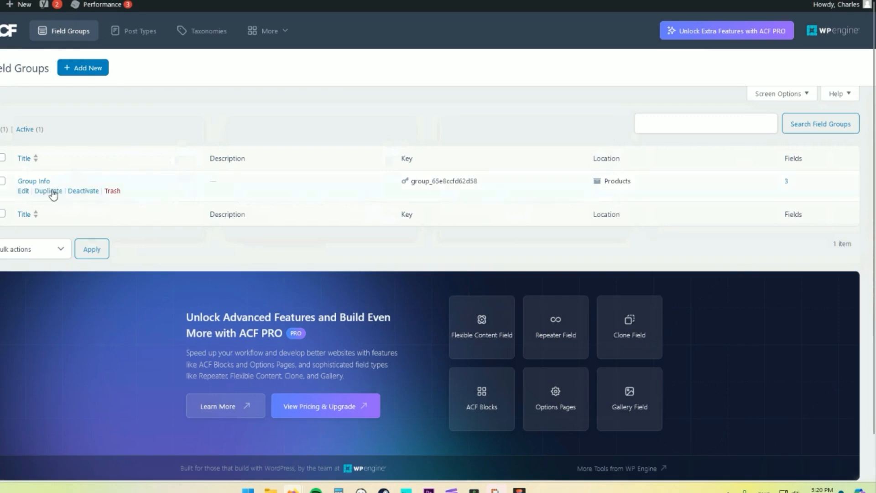
{"action": "left_click", "coordinate": [26, 191]}
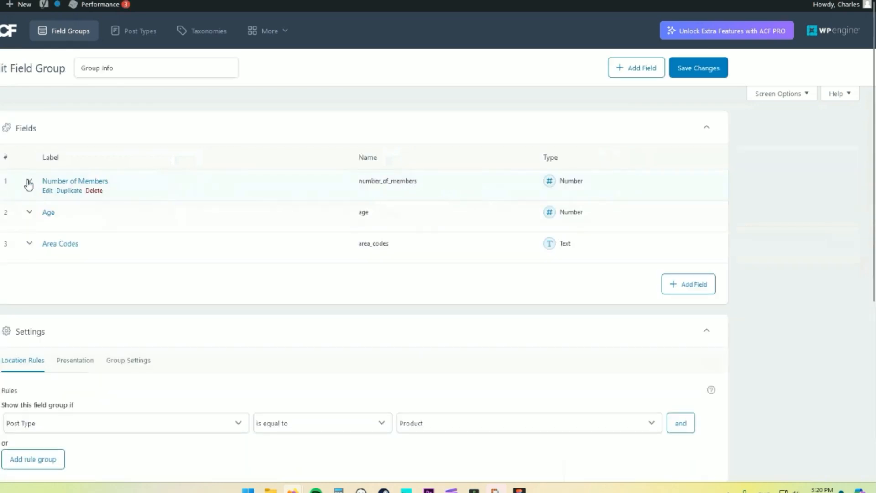
Examine the Number of Members field's presentation settings, including Prepend and Append, then collapse the field
{"action": "left_click", "coordinate": [28, 184]}
{"action": "left_click", "coordinate": [109, 216]}
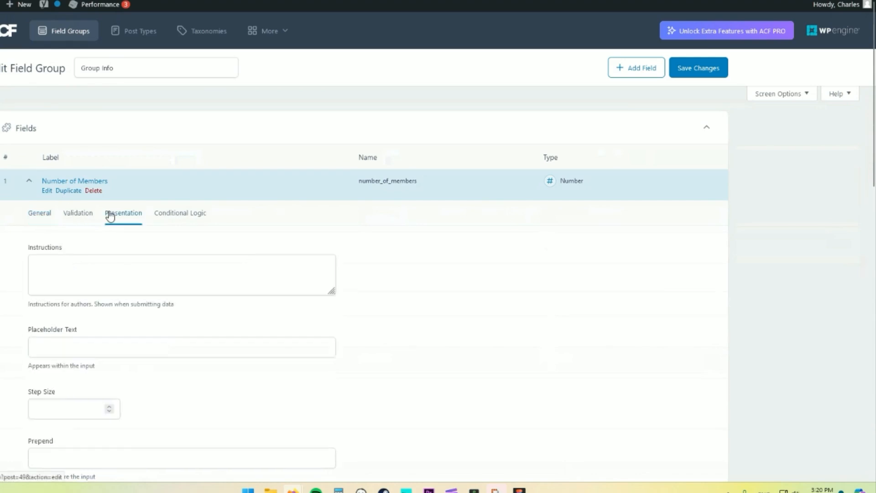
{"action": "scroll", "coordinate": [28, 323], "scroll_direction": "down", "scroll_amount": 3}
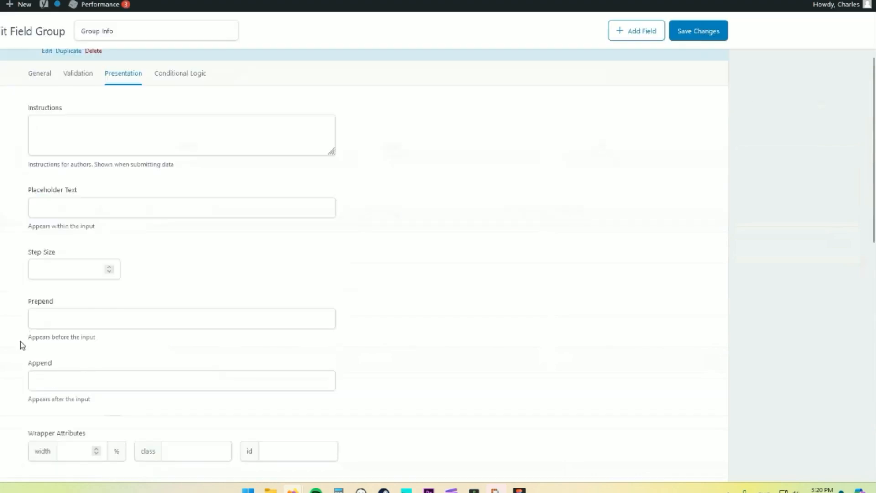
{"action": "scroll", "coordinate": [20, 341], "scroll_direction": "down", "scroll_amount": 3}
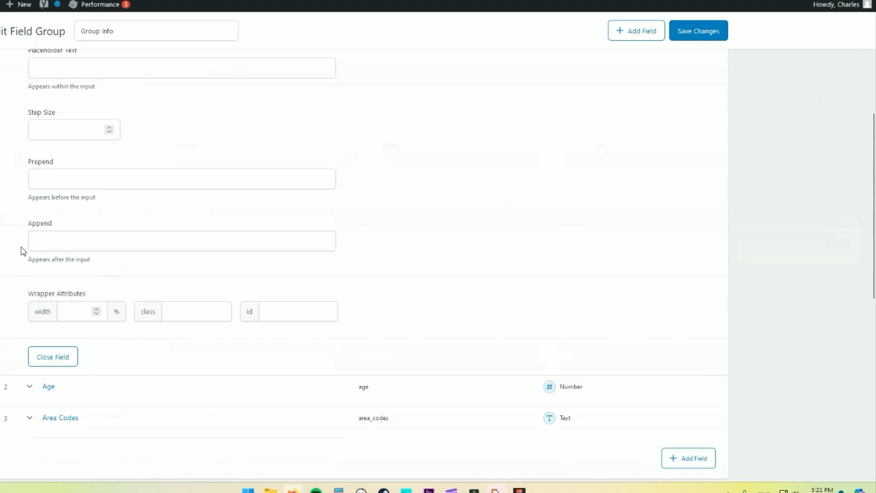
{"action": "scroll", "coordinate": [22, 251], "scroll_direction": "up", "scroll_amount": 3}
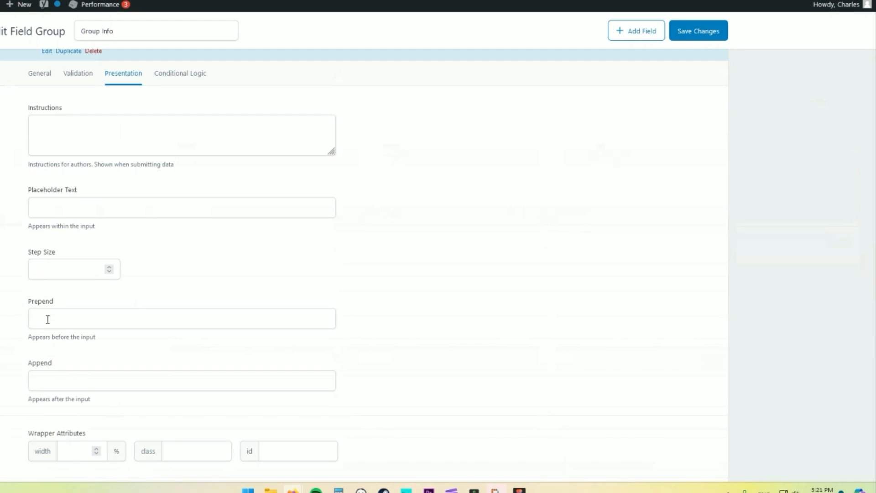
{"action": "left_click", "coordinate": [47, 320]}
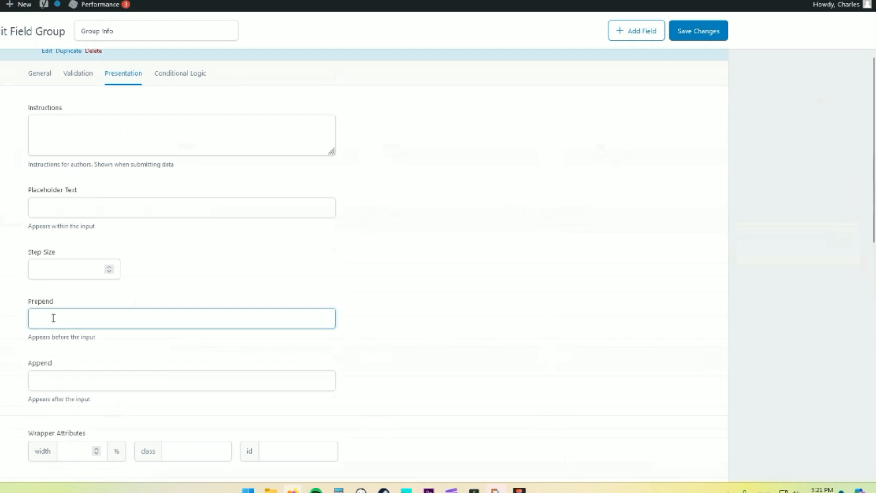
{"action": "scroll", "coordinate": [53, 319], "scroll_direction": "up", "scroll_amount": 3}
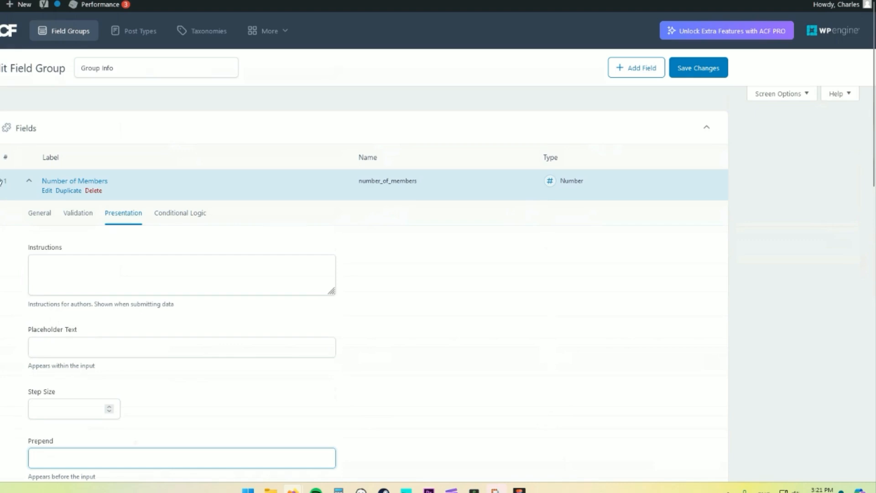
{"action": "left_click", "coordinate": [30, 182]}
{"action": "left_click", "coordinate": [30, 185]}
{"action": "left_click", "coordinate": [30, 185]}
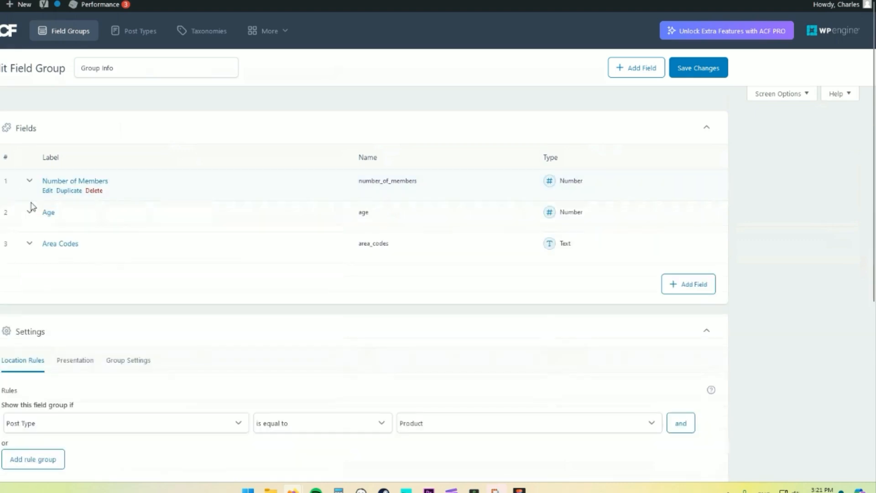
In the Age field's presentation settings, set Prepend to "Age:" and Append to "years"
{"action": "left_click", "coordinate": [30, 211]}
{"action": "left_click", "coordinate": [82, 245]}
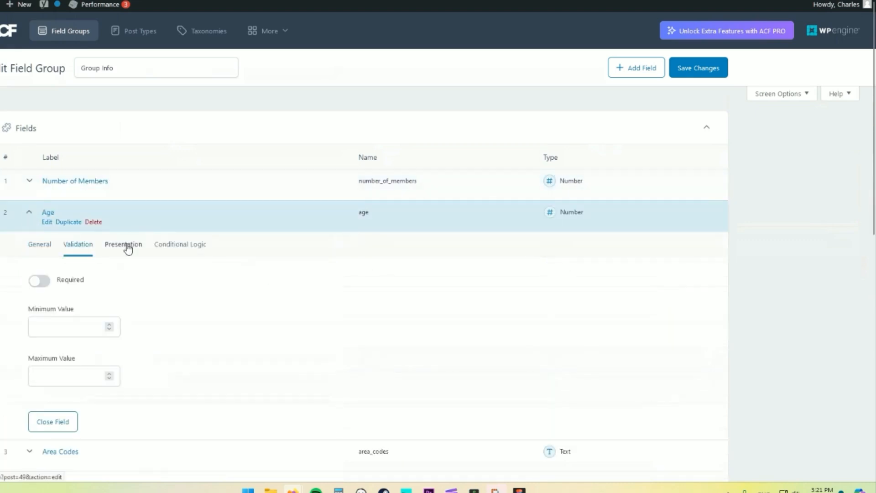
{"action": "left_click", "coordinate": [124, 245]}
{"action": "scroll", "coordinate": [127, 292], "scroll_direction": "down", "scroll_amount": 3}
{"action": "left_click", "coordinate": [61, 354]}
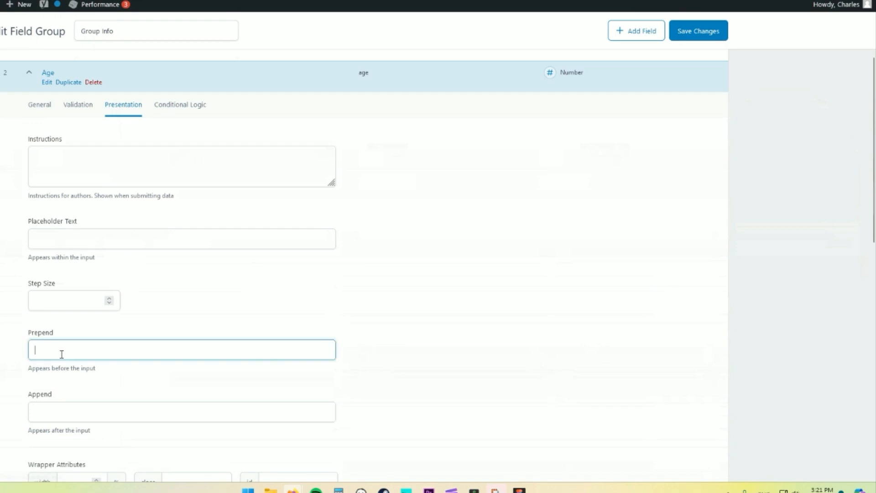
{"action": "type", "text": "Age:"}
{"action": "left_click", "coordinate": [50, 413]}
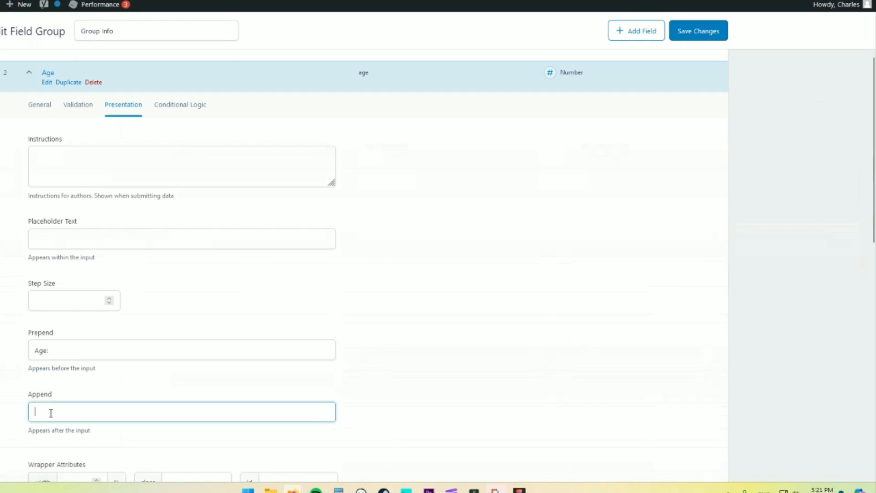
{"action": "type", "text": "years"}
Clear the Age field's Prepend text
{"action": "left_click", "coordinate": [55, 349]}
{"action": "key", "text": "ctrl+a"}
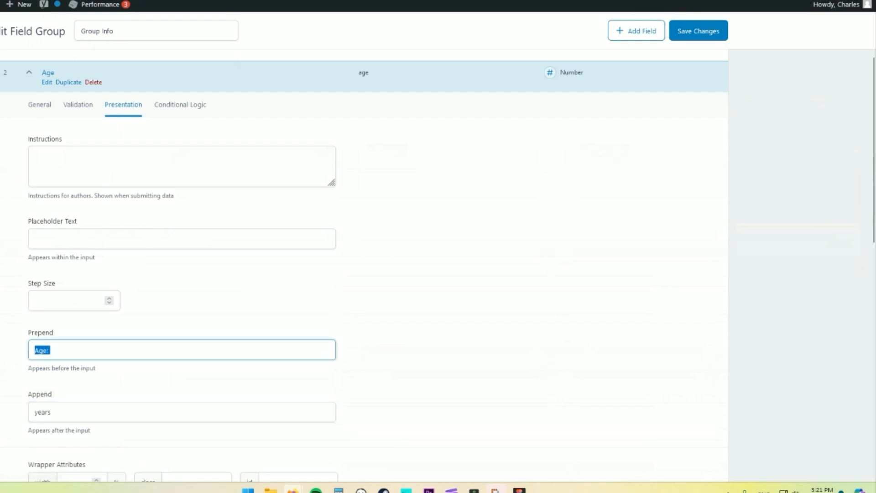
{"action": "key", "text": "BackSpace"}
{"action": "scroll", "coordinate": [73, 408], "scroll_direction": "down", "scroll_amount": 3}
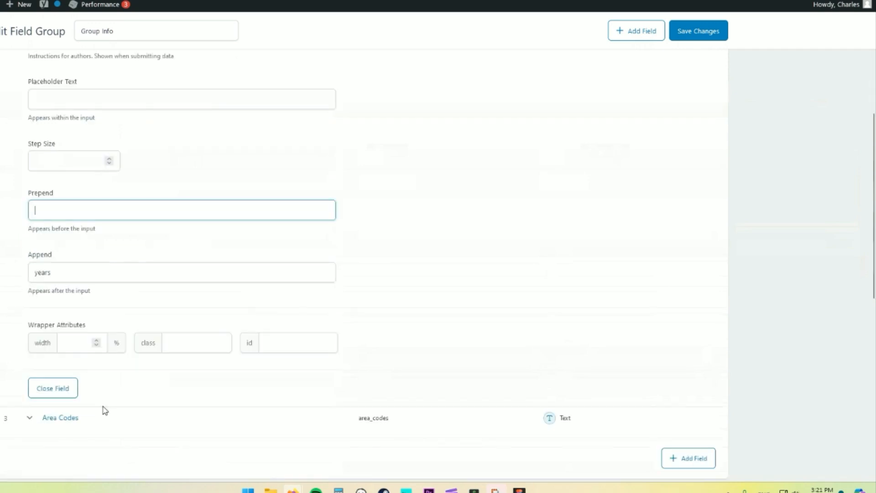
Look through the Age field's validation, conditional logic, general and presentation settings, then save the Group Info field group
{"action": "scroll", "coordinate": [85, 285], "scroll_direction": "up", "scroll_amount": 3}
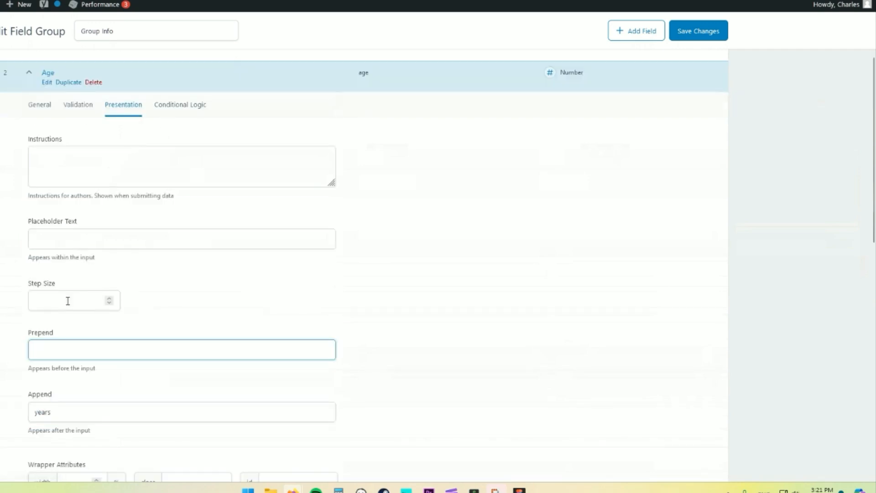
{"action": "left_click", "coordinate": [77, 107]}
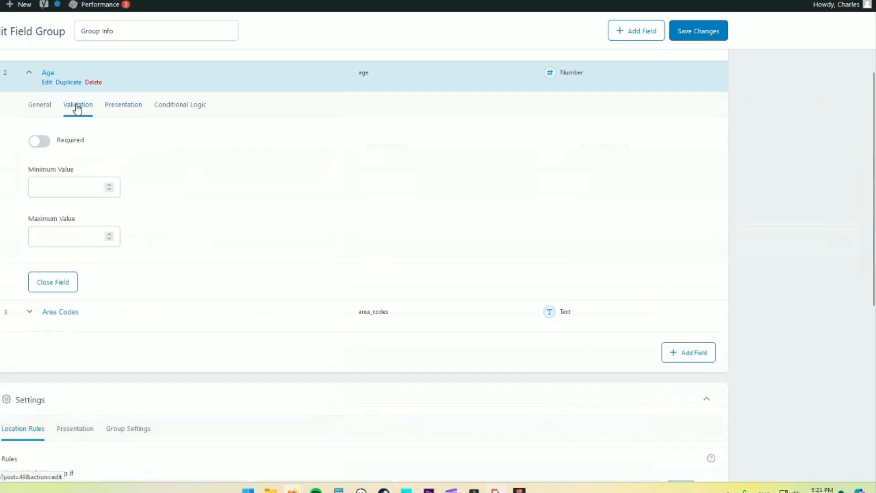
{"action": "left_click", "coordinate": [125, 107]}
{"action": "left_click", "coordinate": [183, 108]}
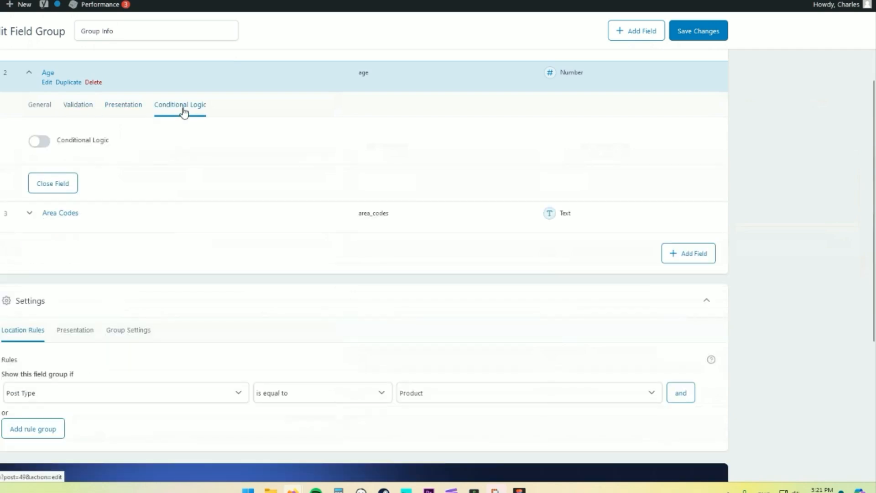
{"action": "left_click", "coordinate": [39, 108]}
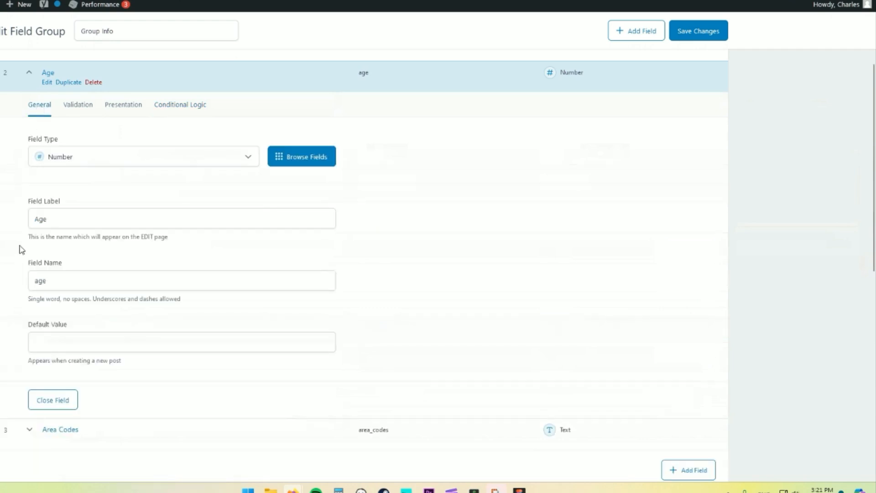
{"action": "left_click", "coordinate": [86, 103]}
{"action": "left_click", "coordinate": [115, 106]}
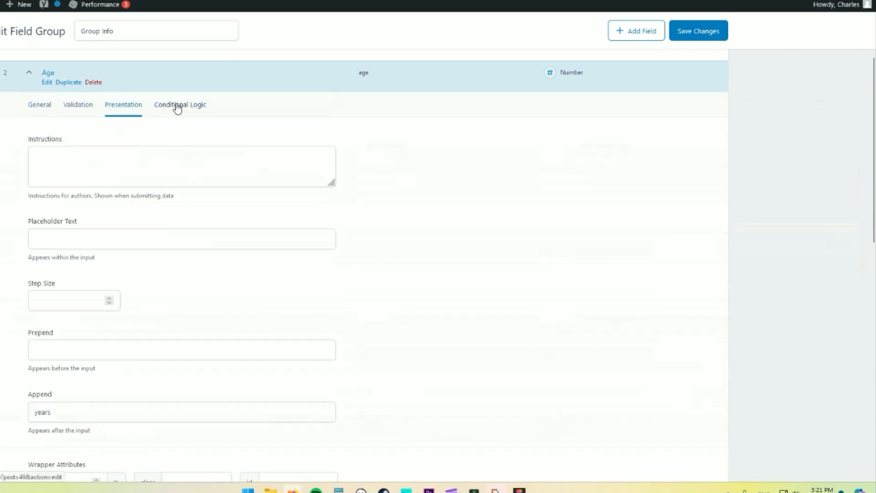
{"action": "scroll", "coordinate": [522, 352], "scroll_direction": "down", "scroll_amount": 3}
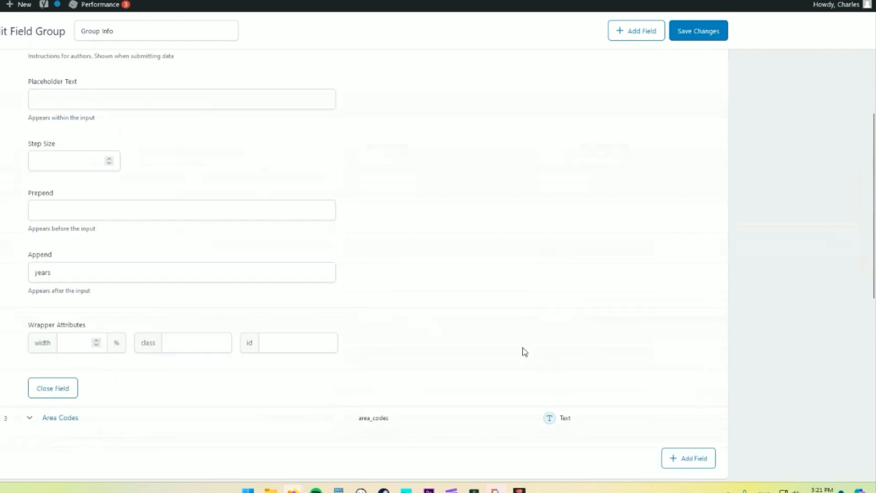
{"action": "left_click", "coordinate": [689, 32]}
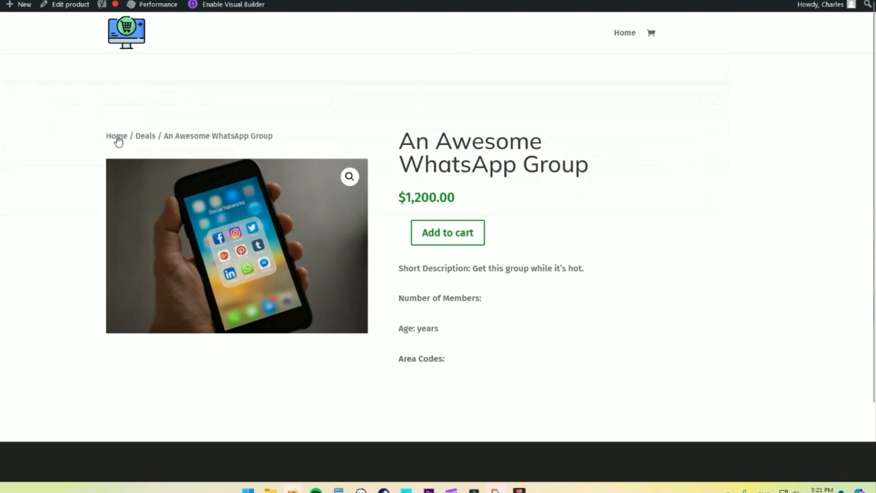
Return to the home page through the breadcrumb and open the A Fantastic WhatsApp Group product for editing
{"action": "left_click", "coordinate": [117, 137]}
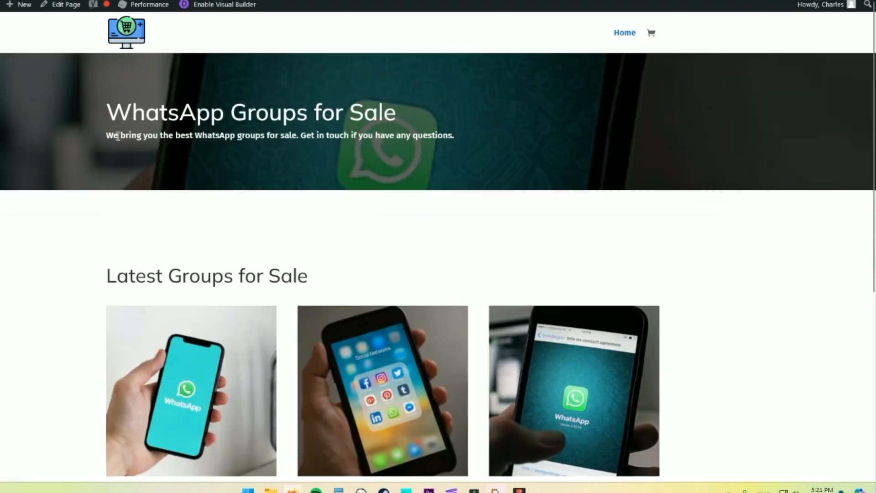
{"action": "left_click", "coordinate": [185, 424]}
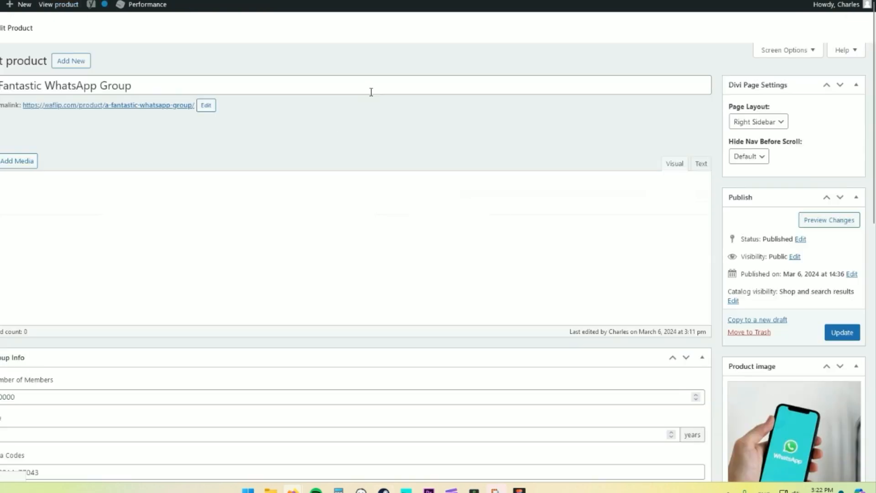
Examine the Group Info fields in the product editor, focusing on the text appended to the Age field
{"action": "scroll", "coordinate": [335, 138], "scroll_direction": "down", "scroll_amount": 10}
{"action": "scroll", "coordinate": [335, 142], "scroll_direction": "up", "scroll_amount": 7}
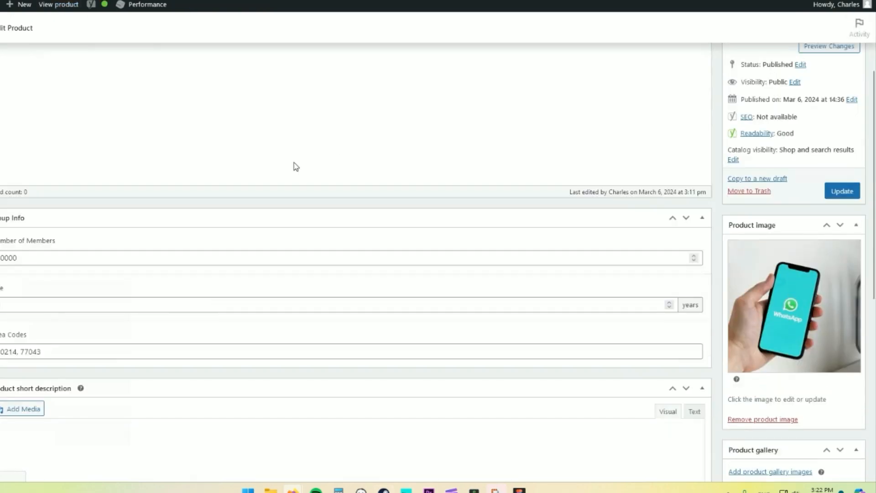
{"action": "scroll", "coordinate": [294, 164], "scroll_direction": "up", "scroll_amount": 4}
{"action": "scroll", "coordinate": [447, 300], "scroll_direction": "down", "scroll_amount": 3}
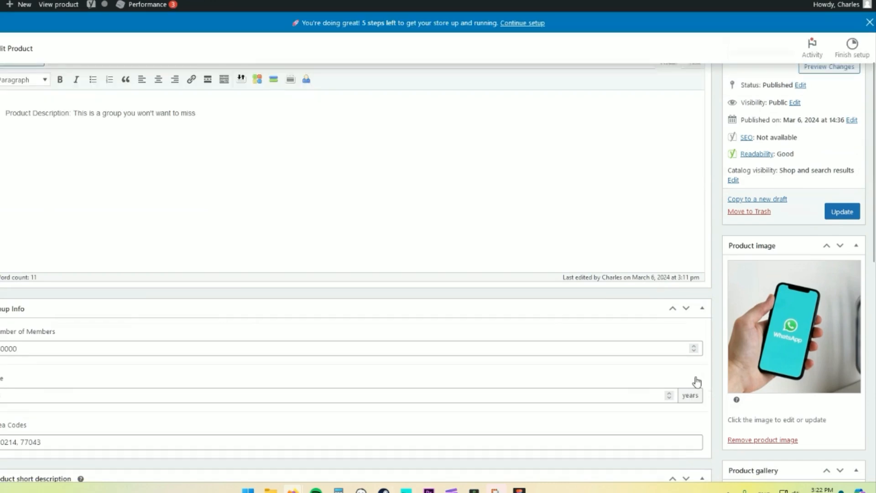
{"action": "double_click", "coordinate": [689, 395]}
Check the Group Info field group's list of fields in ACF and return to the A Fantastic WhatsApp Group product editor
{"action": "mouse_move", "coordinate": [1, 375]}
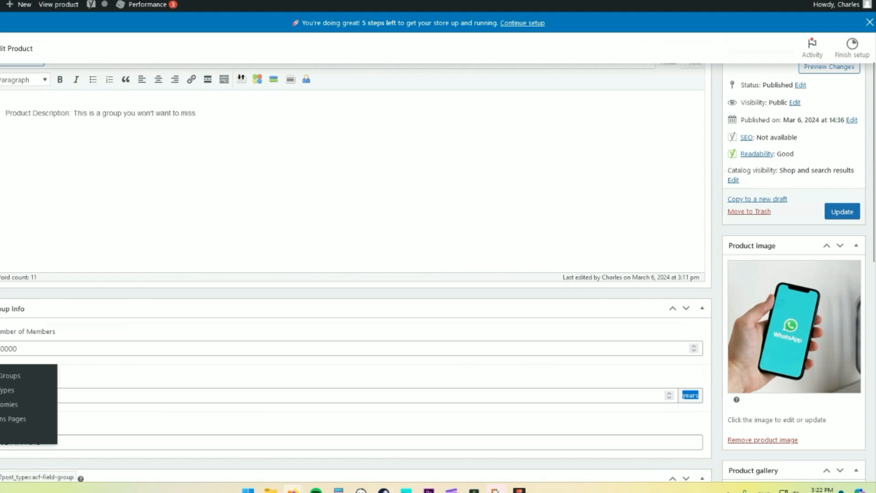
{"action": "left_click", "coordinate": [119, 1]}
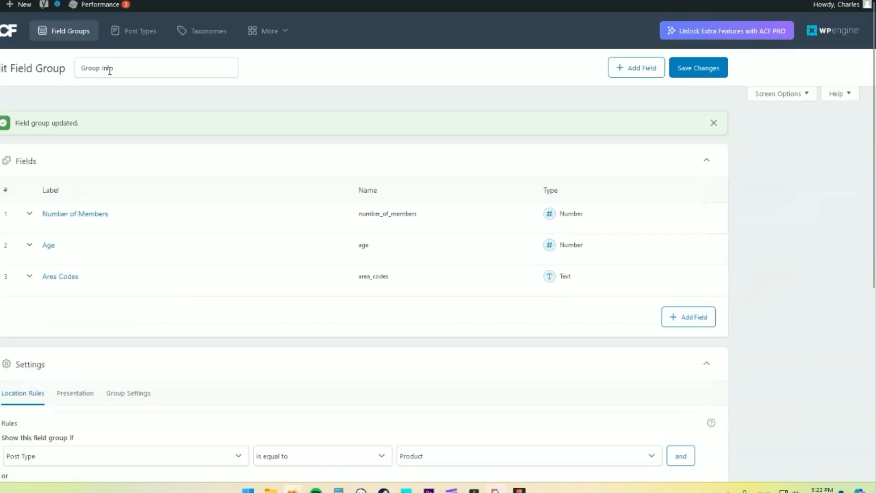
{"action": "left_click", "coordinate": [55, 1]}
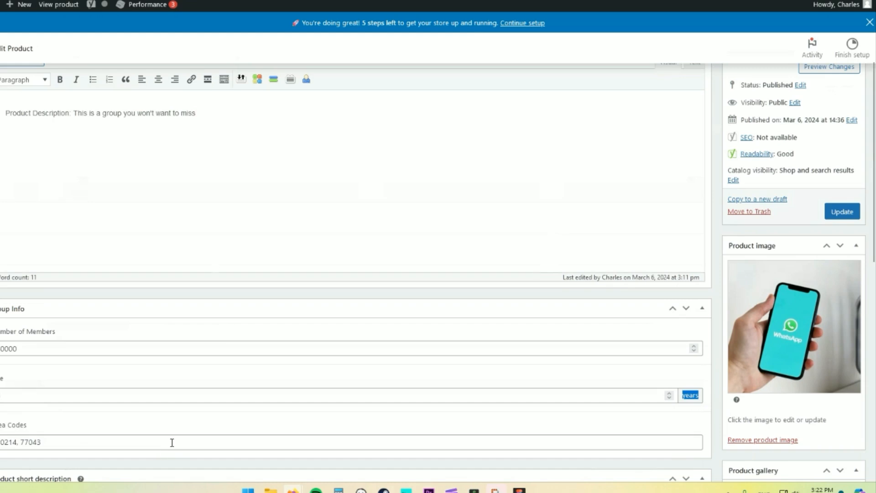
{"action": "scroll", "coordinate": [60, 388], "scroll_direction": "up", "scroll_amount": 3}
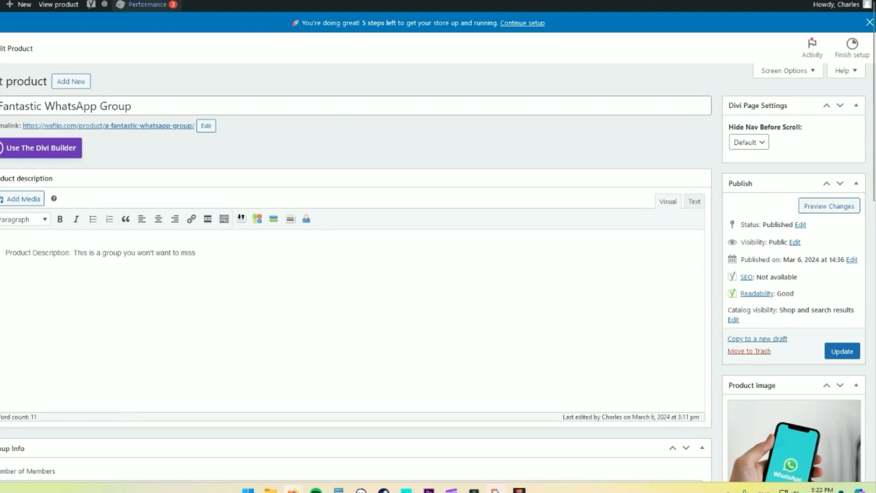
{"action": "left_click", "coordinate": [177, 1]}
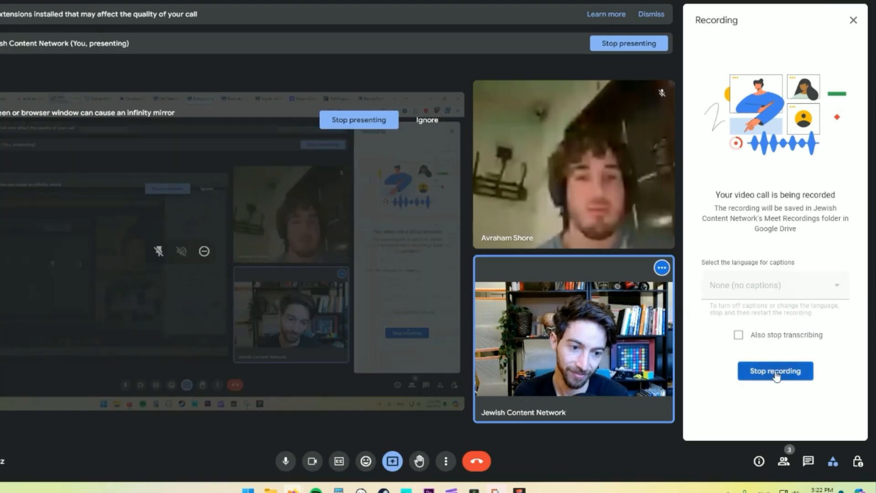